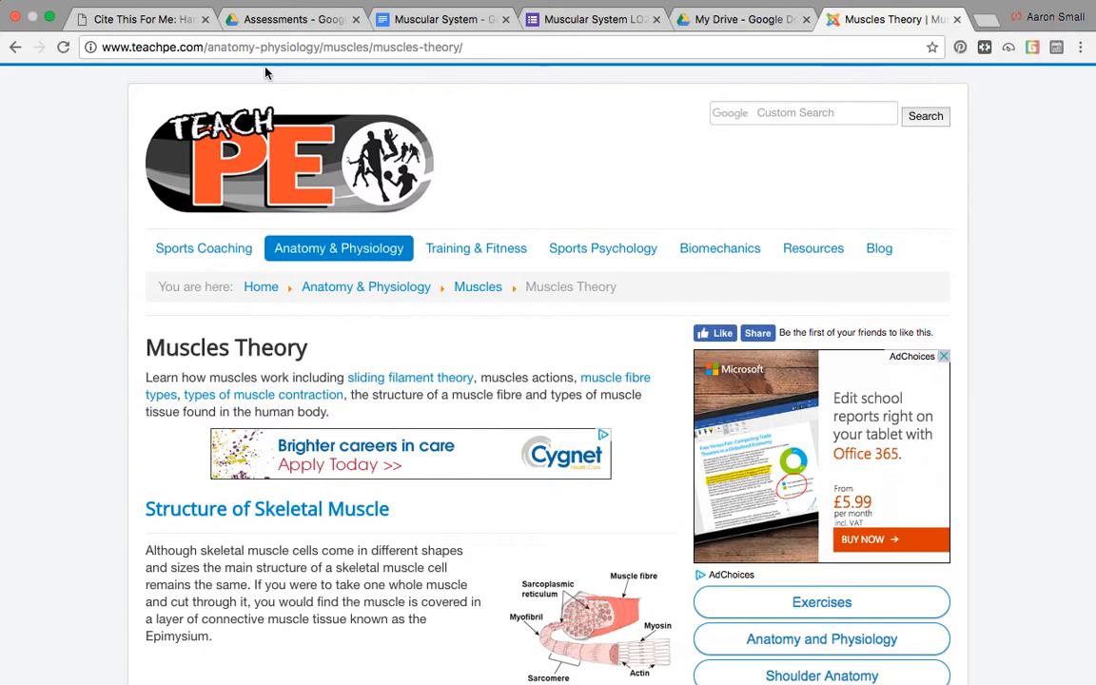
Copy the question "Describe the 3 types of skeletal muscle fibers (P4.3)" from the Muscular System LO2 form into the Muscular System document above References.
click(399, 21)
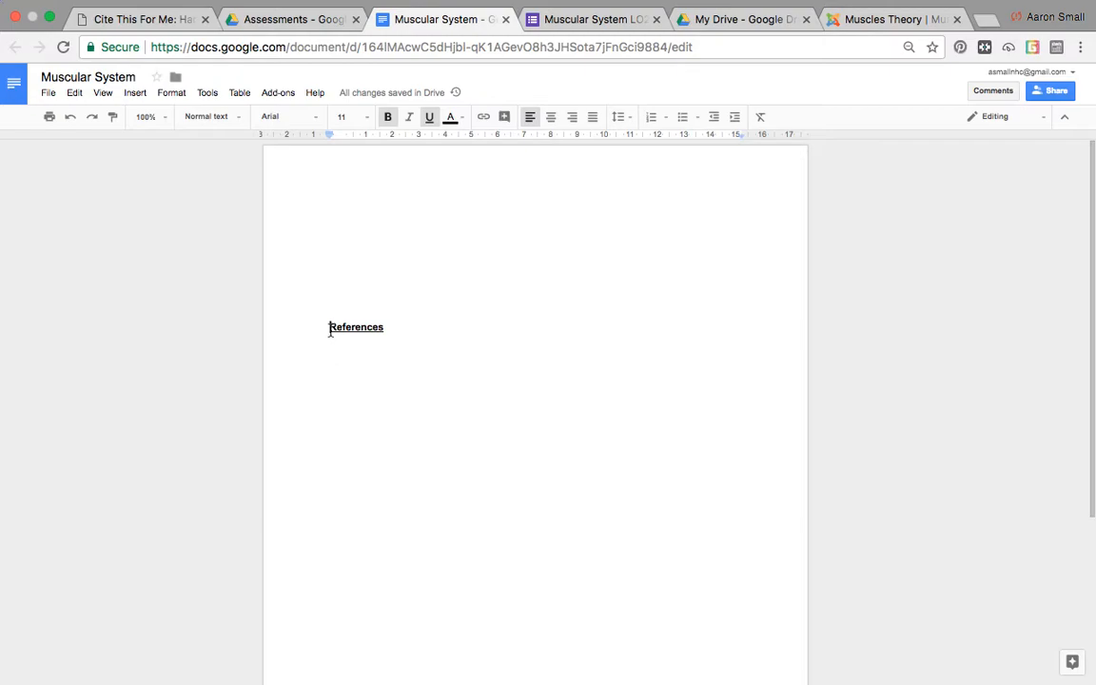
drag(328, 327, 416, 327)
click(368, 360)
click(320, 190)
click(577, 19)
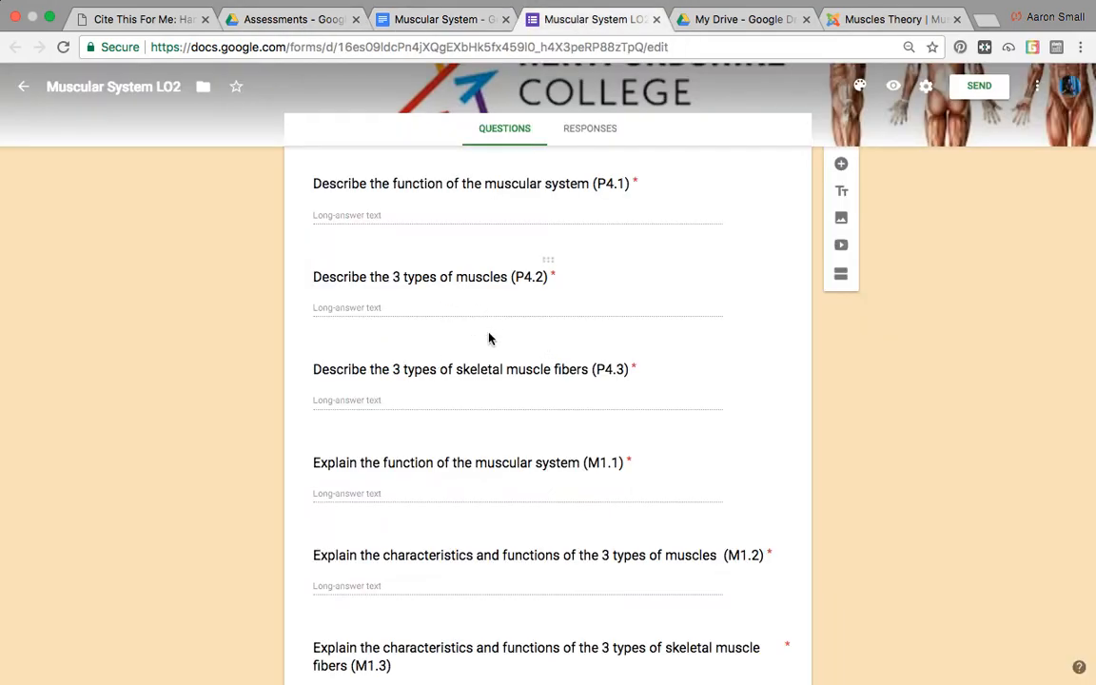
click(592, 369)
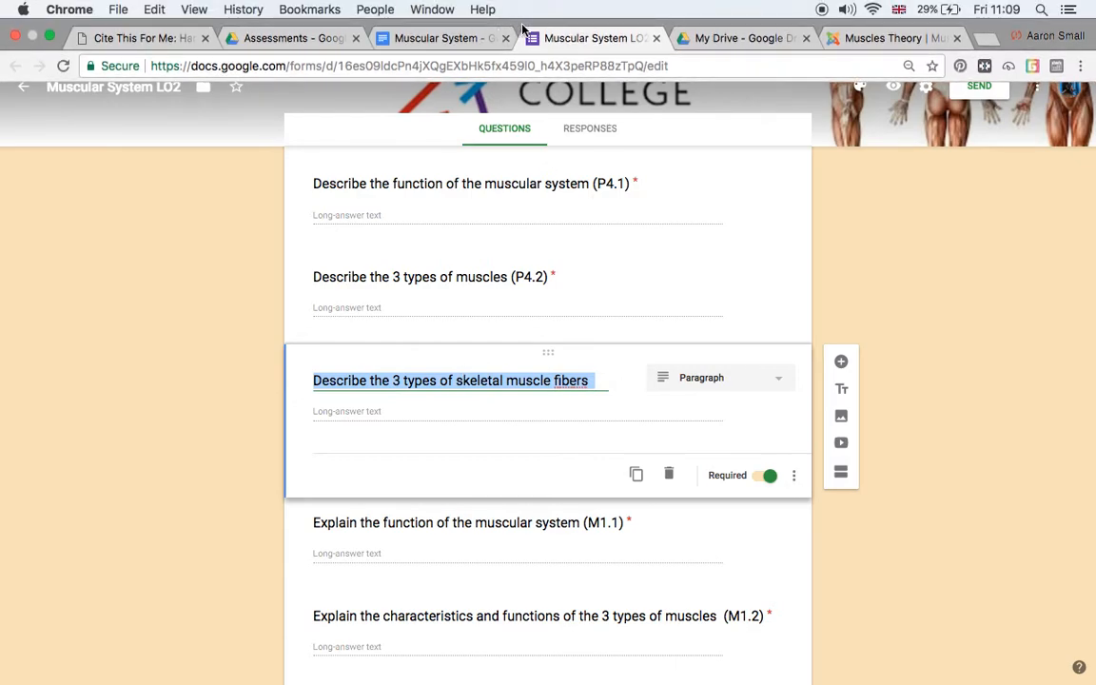
click(408, 35)
text(Describe the 3 types of skeletal muscle fibers (P4.3))
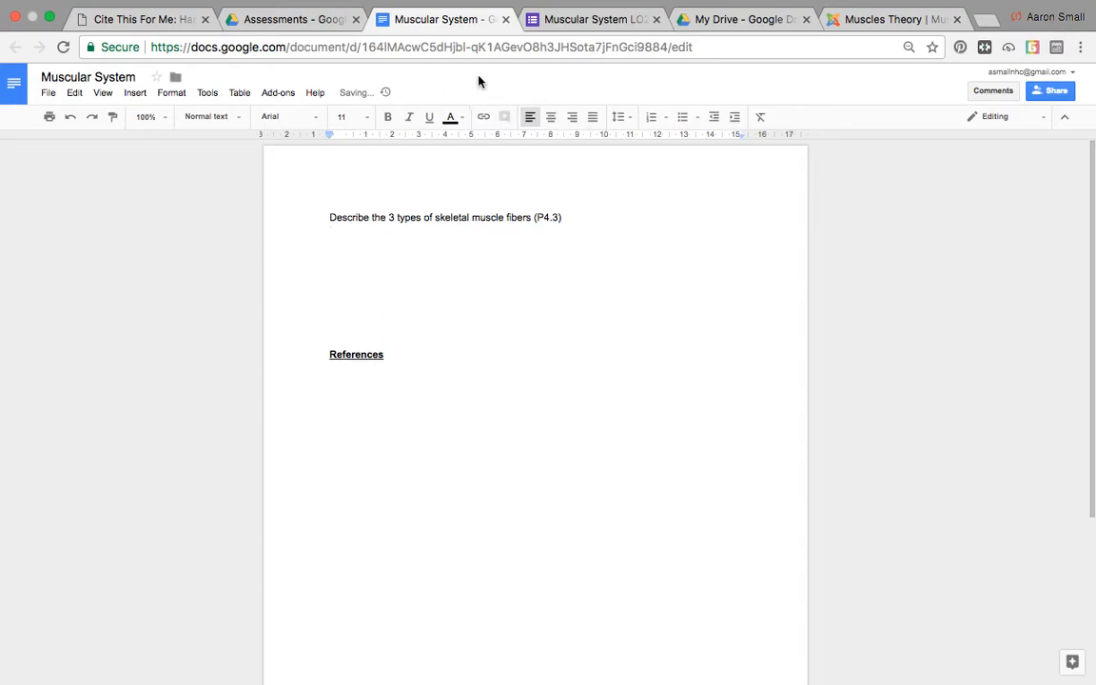
Copy the Muscle Fibre Types paragraph from the Teach PE Muscles Theory page and paste it below the question in the Muscular System document.
click(868, 21)
scroll(259, 497, down, 4)
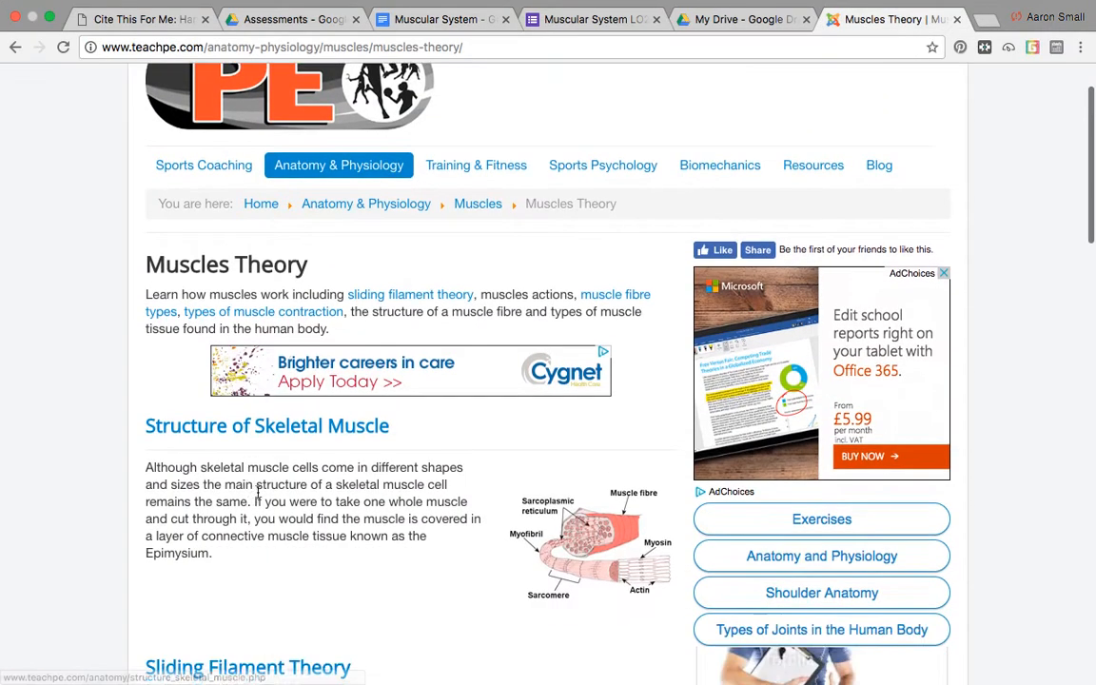
scroll(259, 497, down, 5)
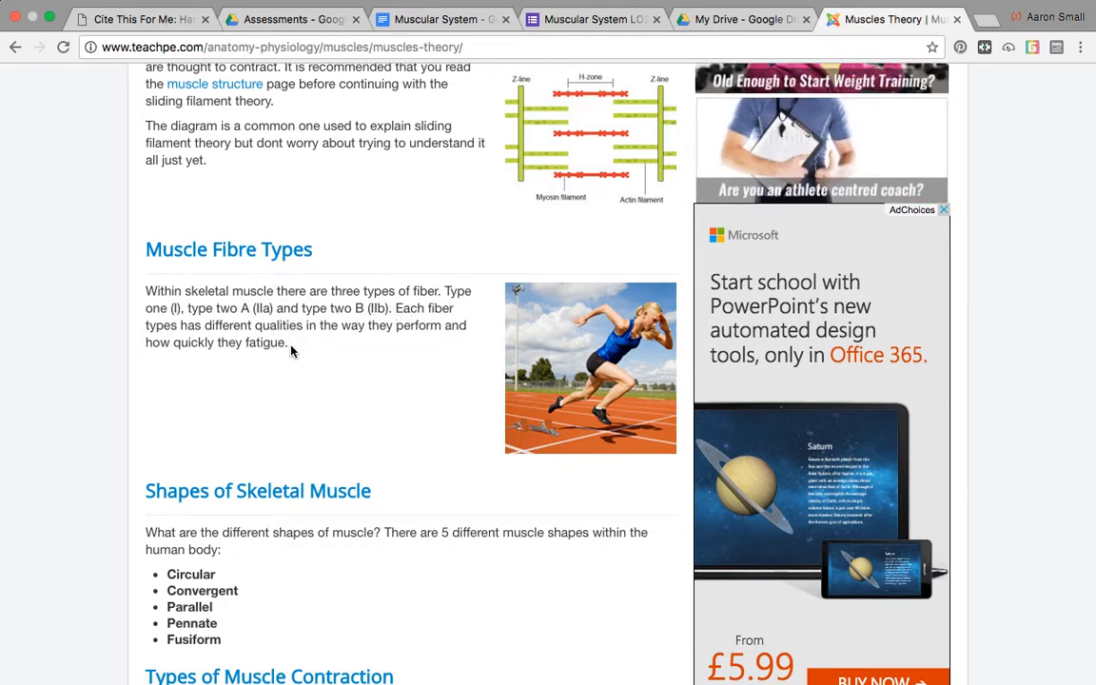
drag(292, 342, 140, 298)
key(ctrl+c)
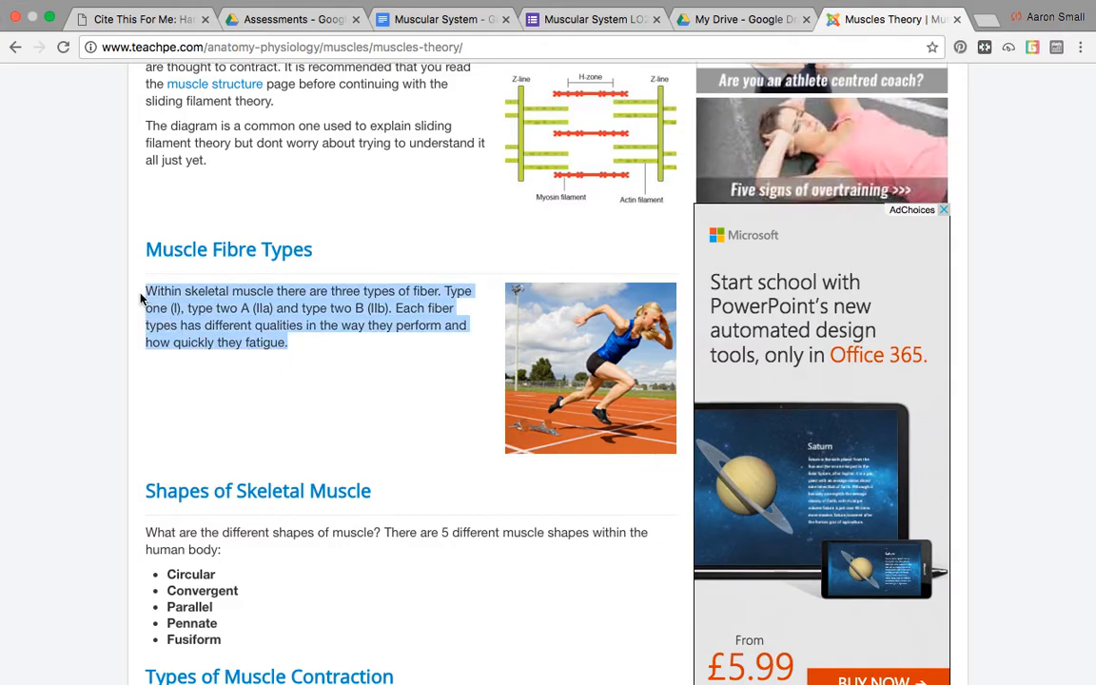
click(428, 19)
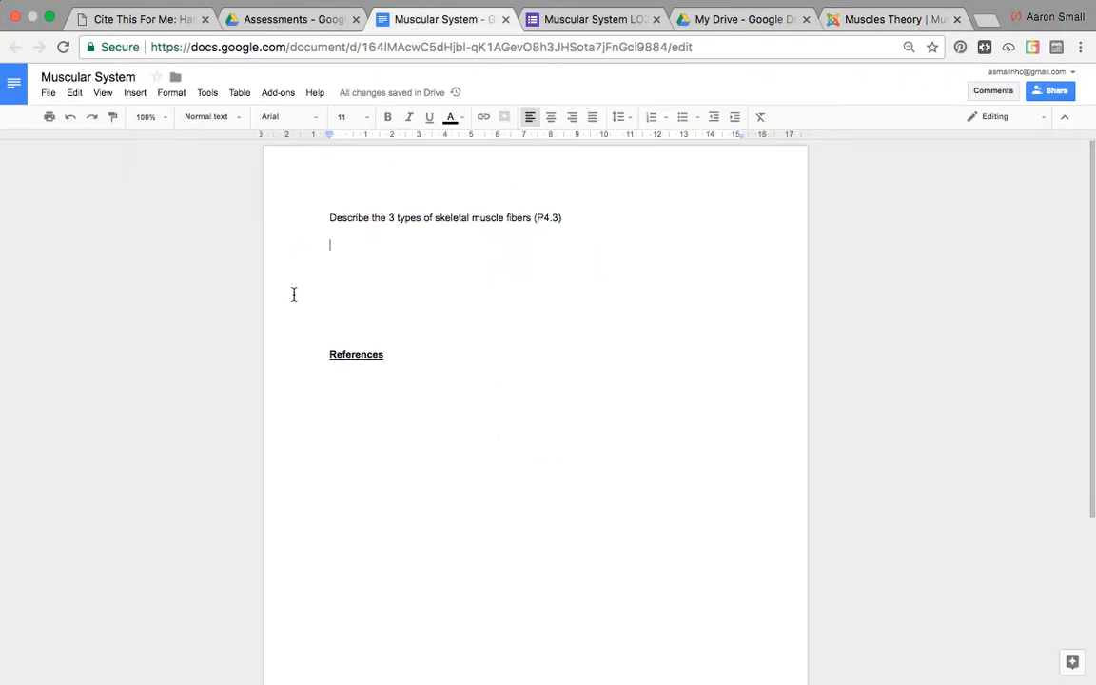
key(ctrl+v)
Enclose the pasted paragraph in double quotation marks and add the in-text citation (Teach PE, 2017) after it.
click(332, 236)
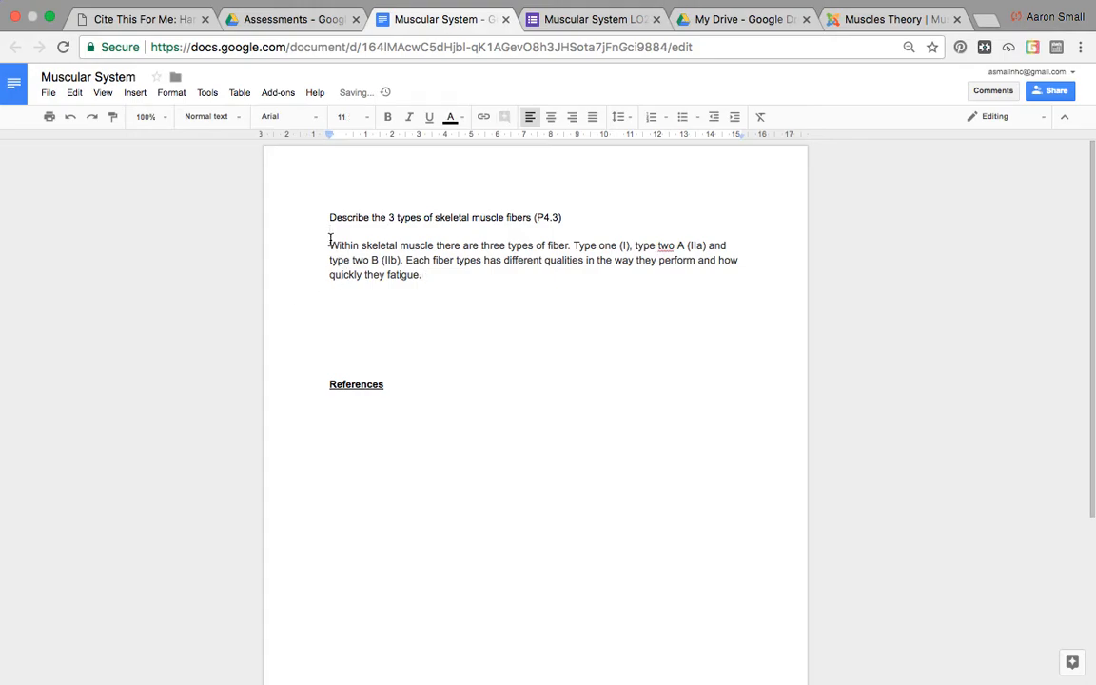
click(329, 244)
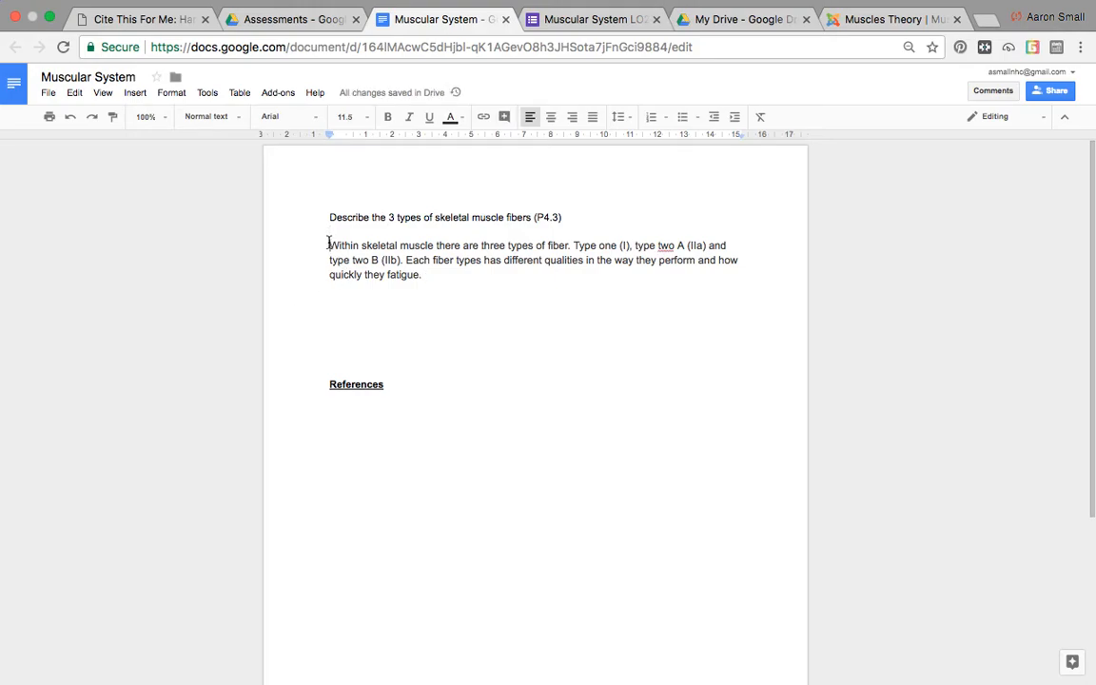
text(")
click(431, 273)
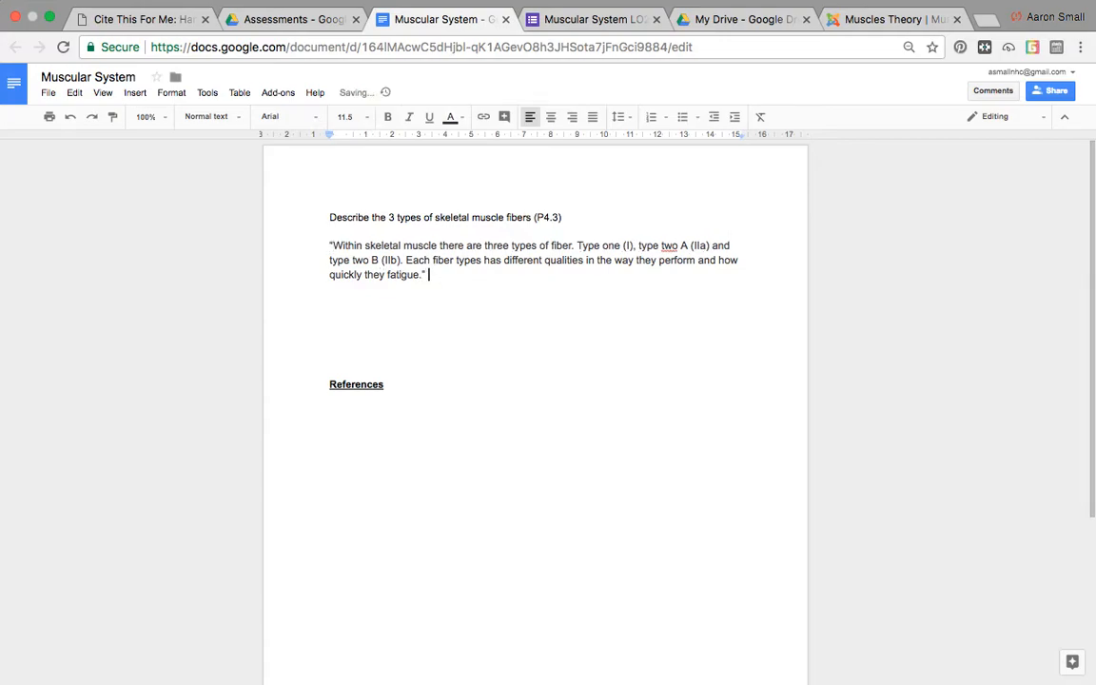
text(" )
text((Teach PE, 2017)
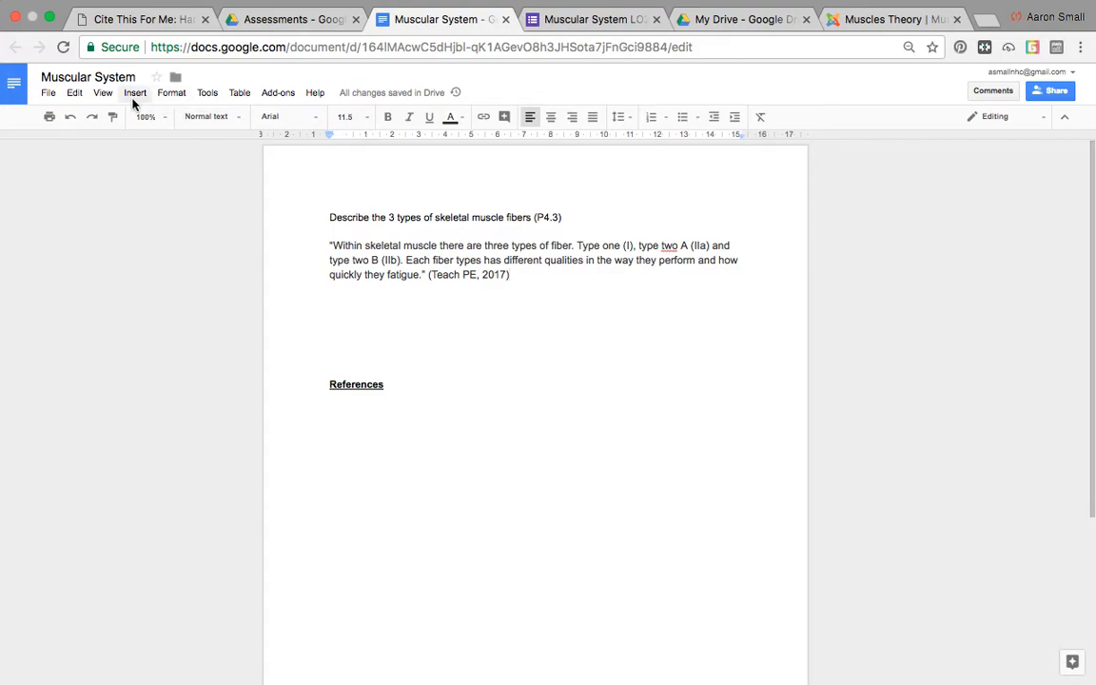
Add a superscript 1 after the in-text citation and place the cursor on the line beneath the References heading.
click(171, 92)
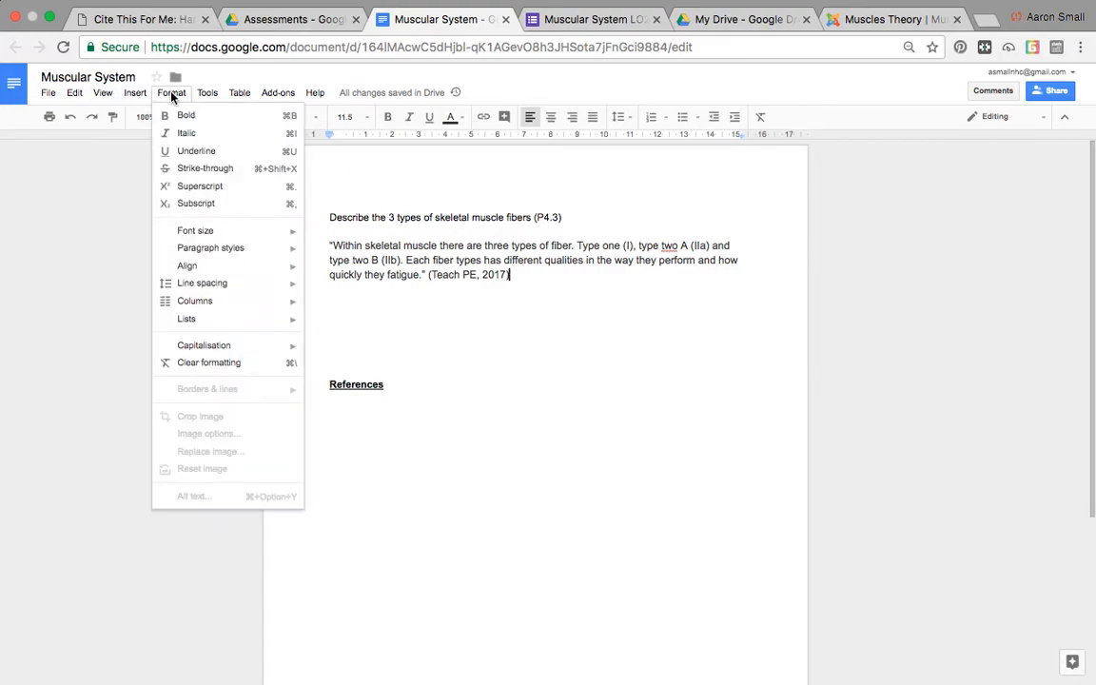
click(191, 186)
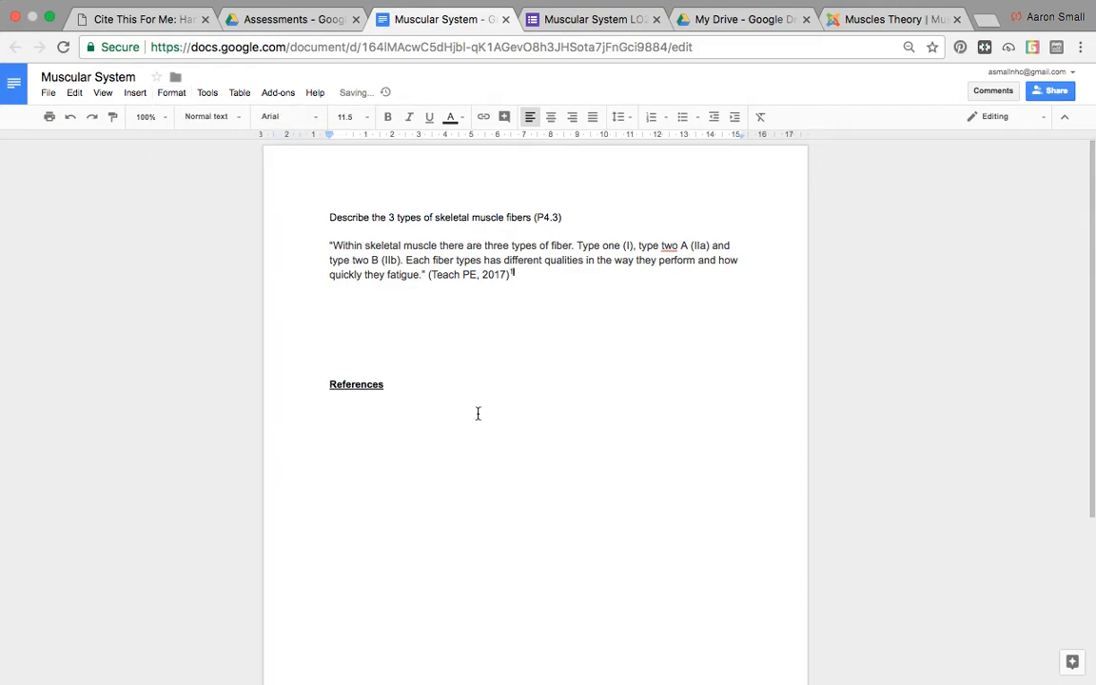
key(Return)
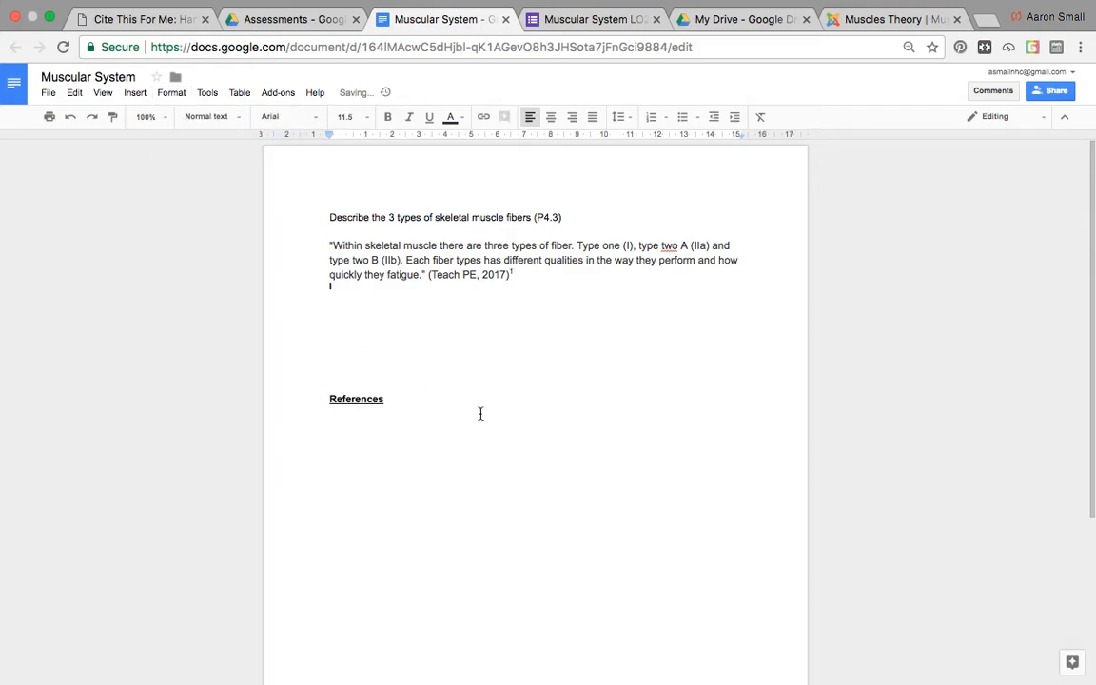
click(329, 429)
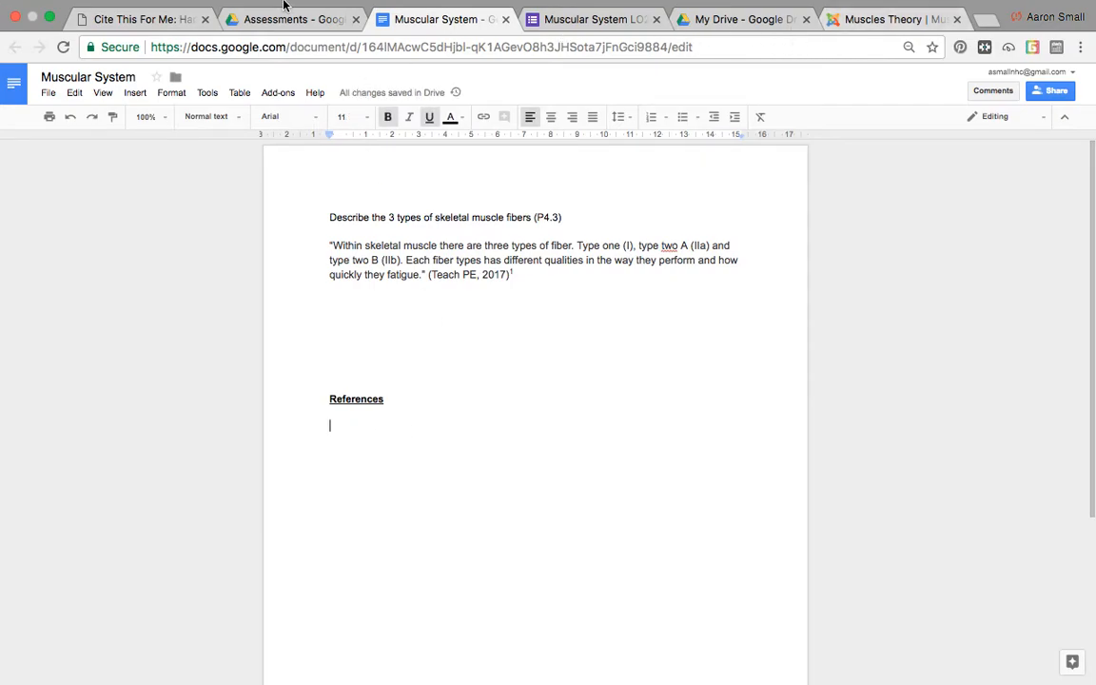
Switch to Cite This For Me, view the citation styles and start a new website reference.
click(103, 39)
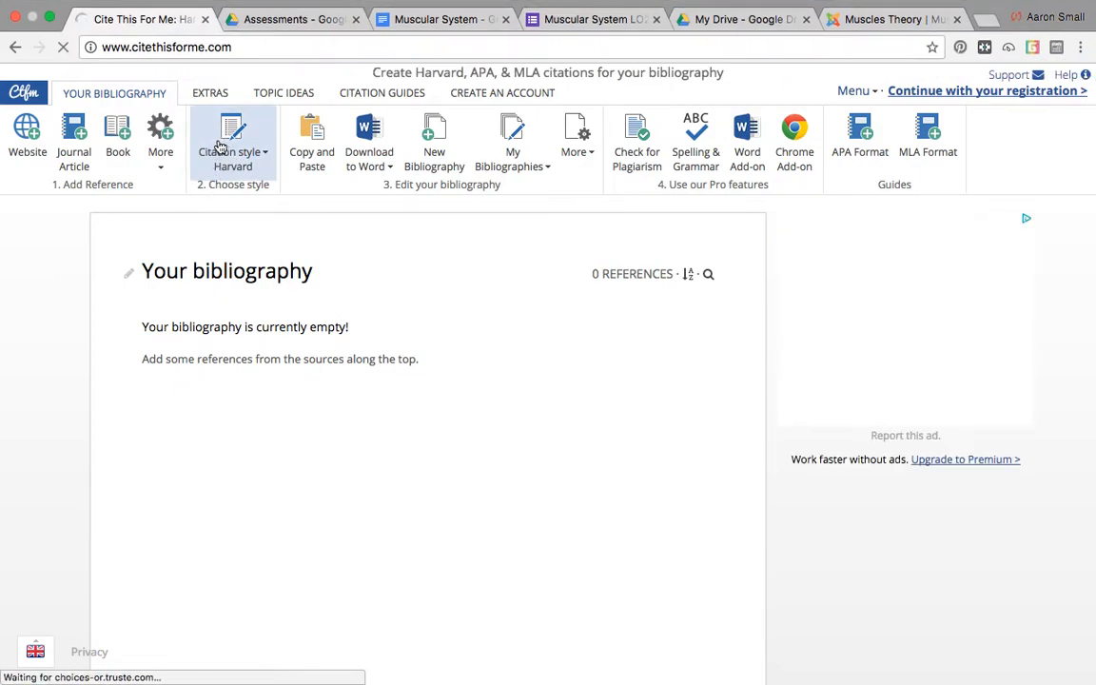
click(218, 149)
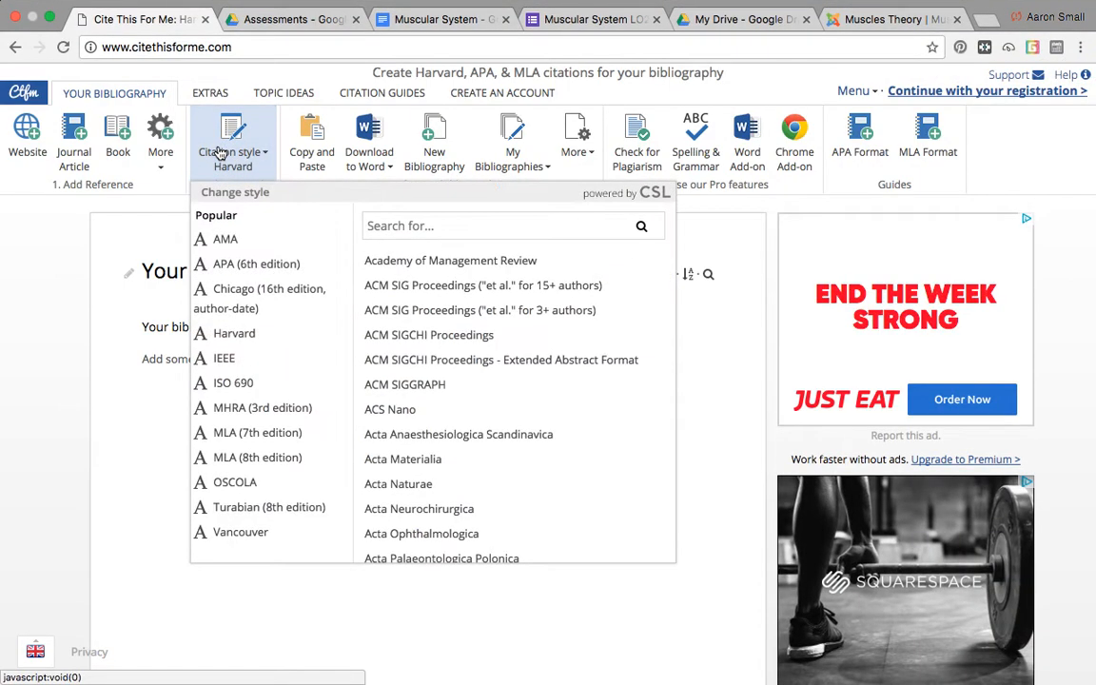
click(26, 145)
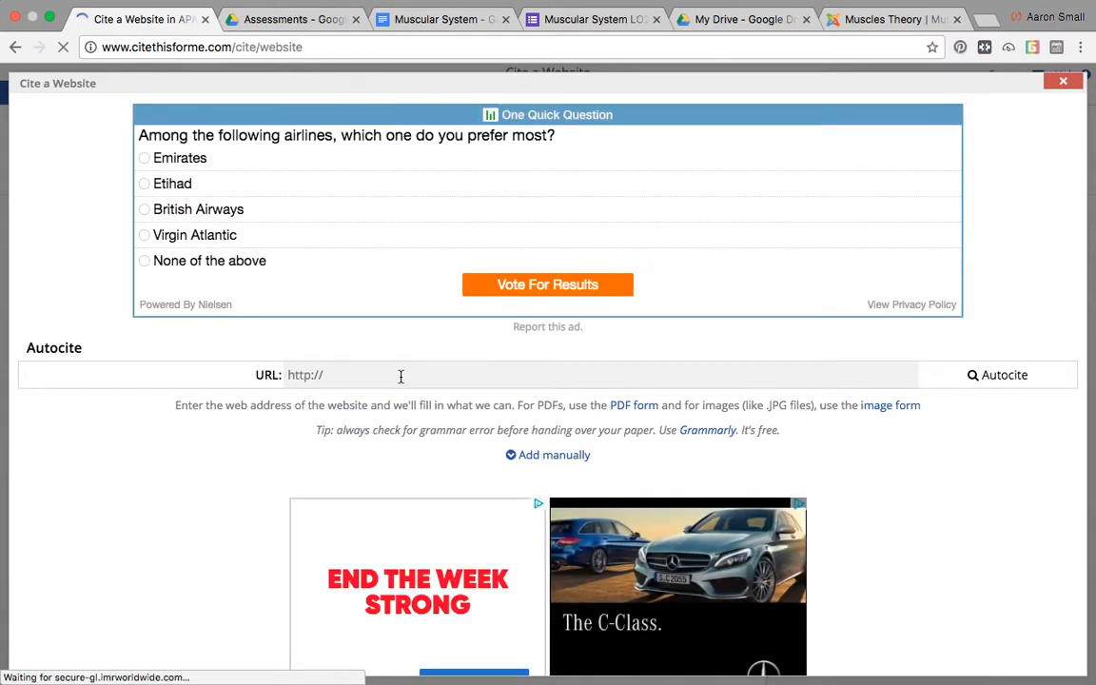
click(401, 375)
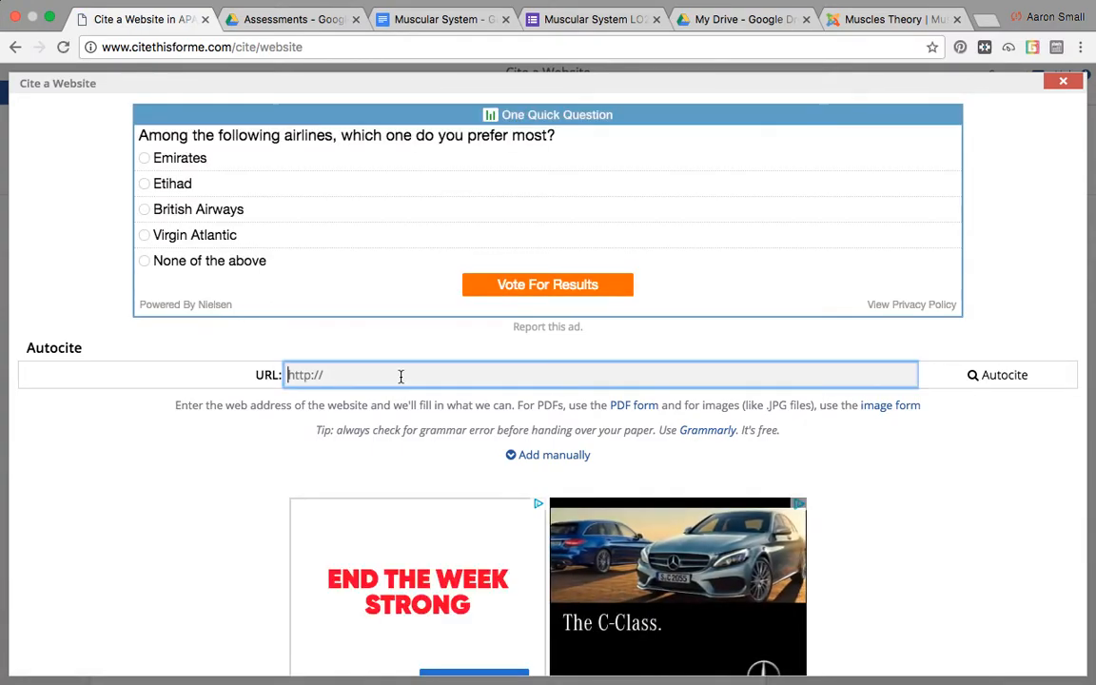
click(861, 23)
click(584, 45)
key(super+c)
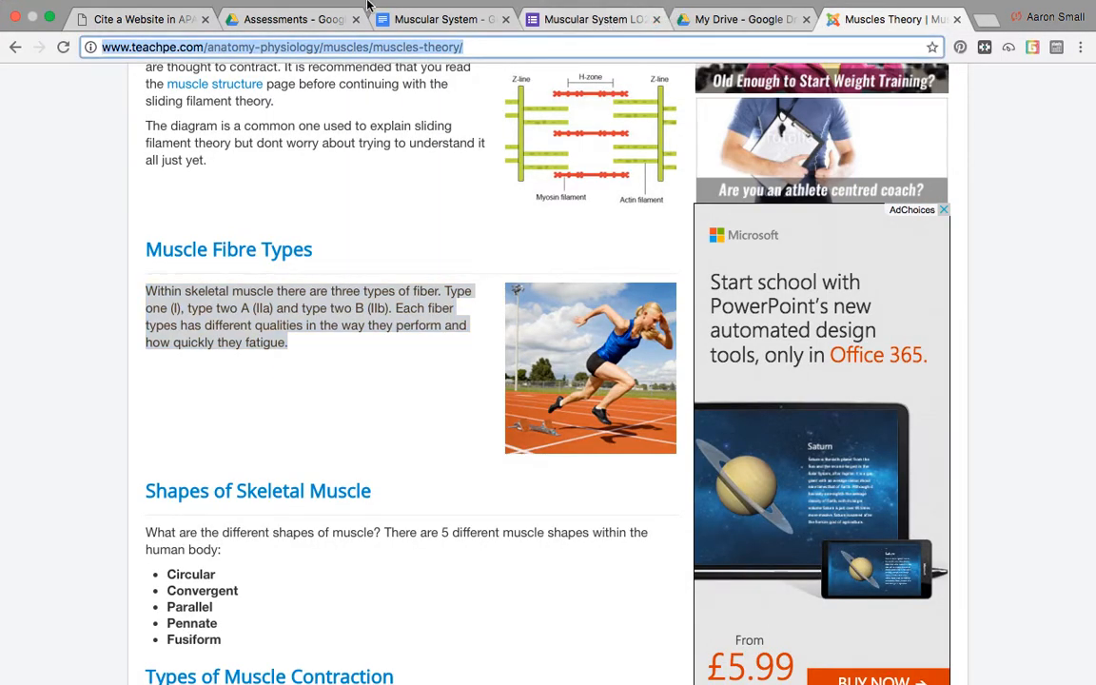
click(148, 38)
click(329, 374)
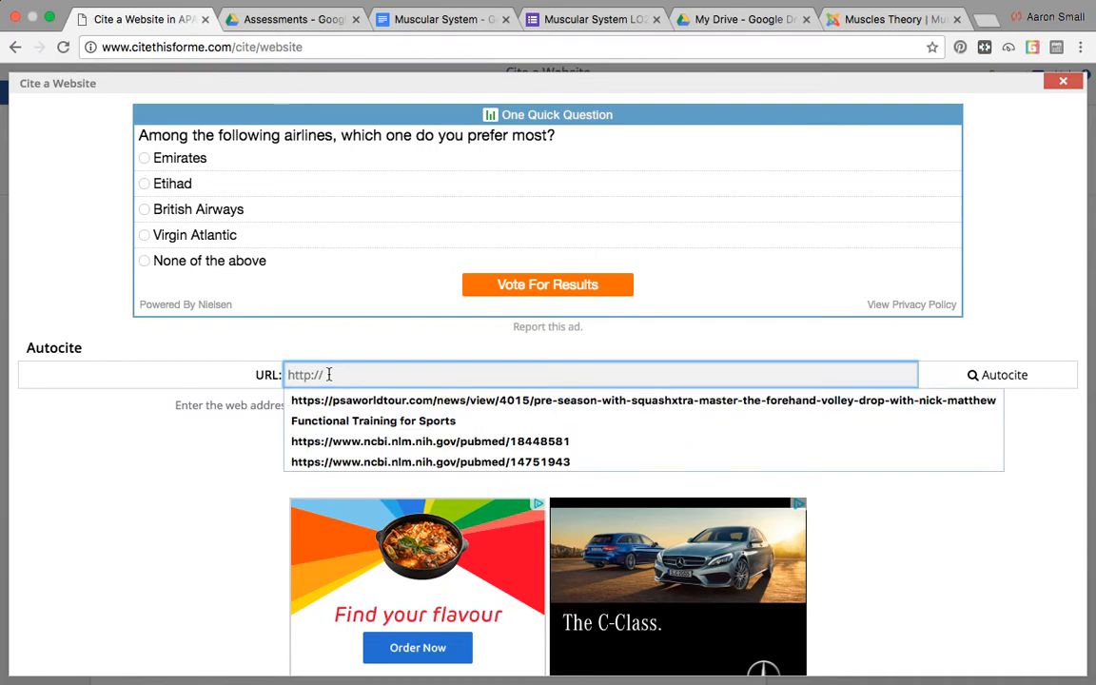
key(super+v)
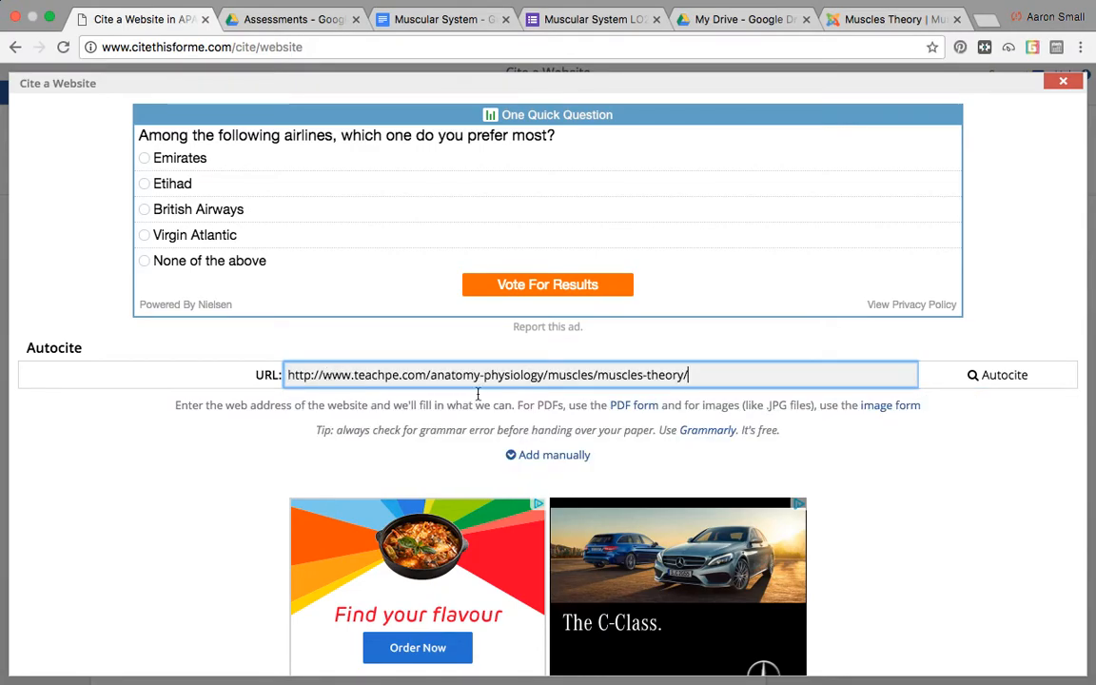
click(971, 383)
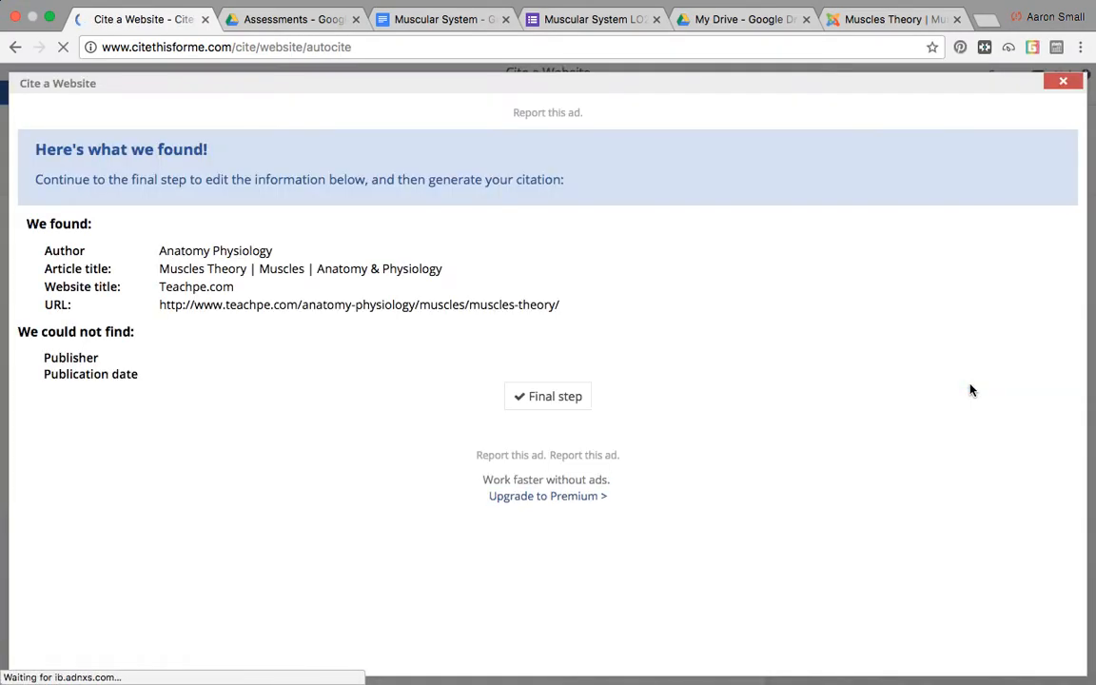
Review the source details found for the Muscles Theory page and add the reference to the bibliography.
scroll(386, 456, down, 3)
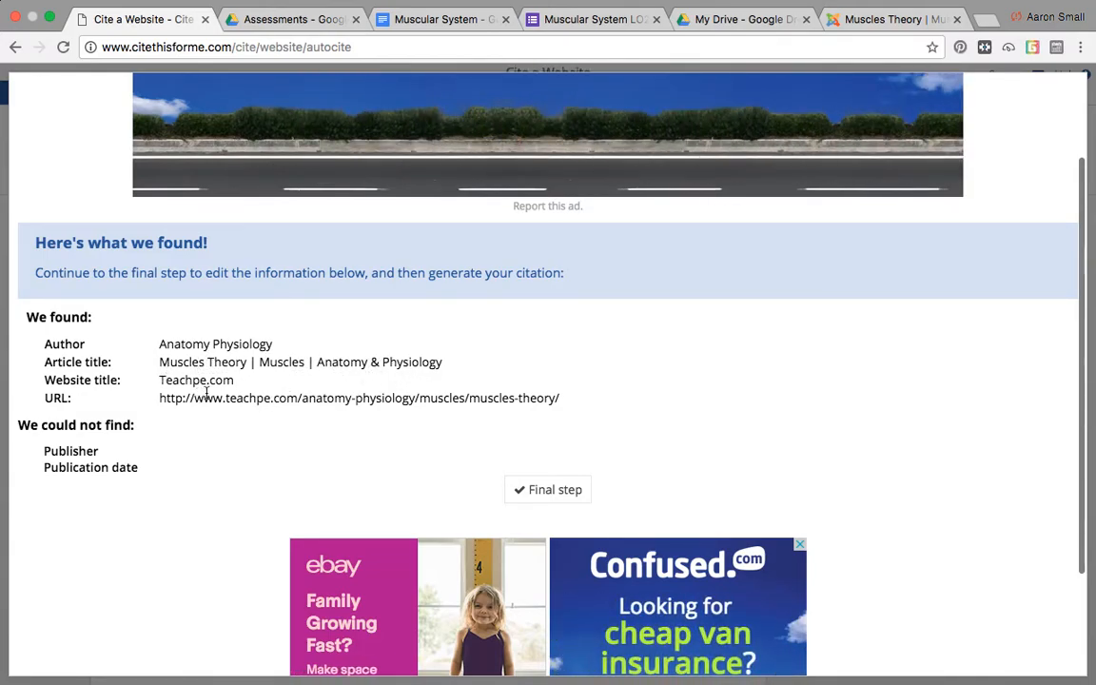
click(548, 498)
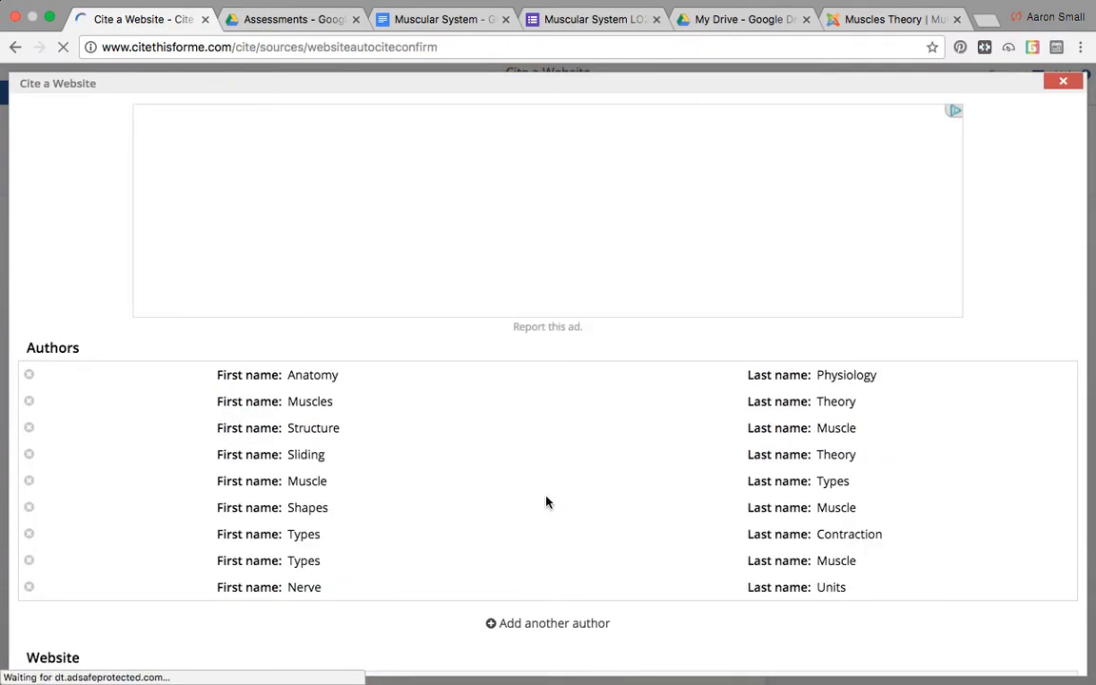
scroll(547, 501, down, 5)
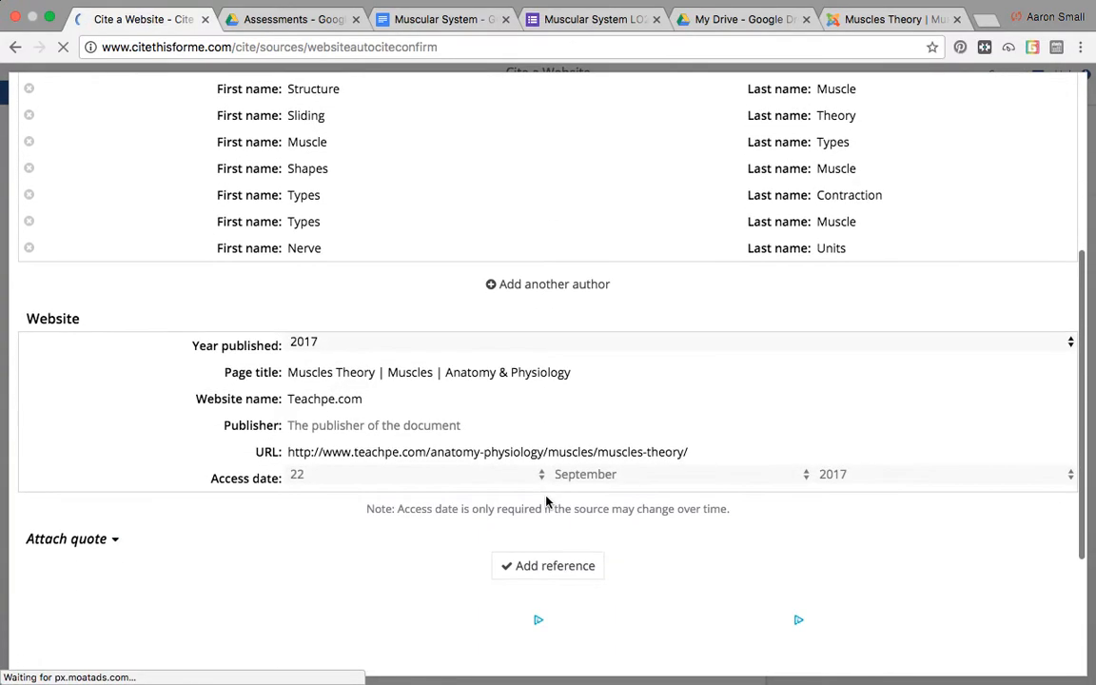
scroll(547, 501, down, 2)
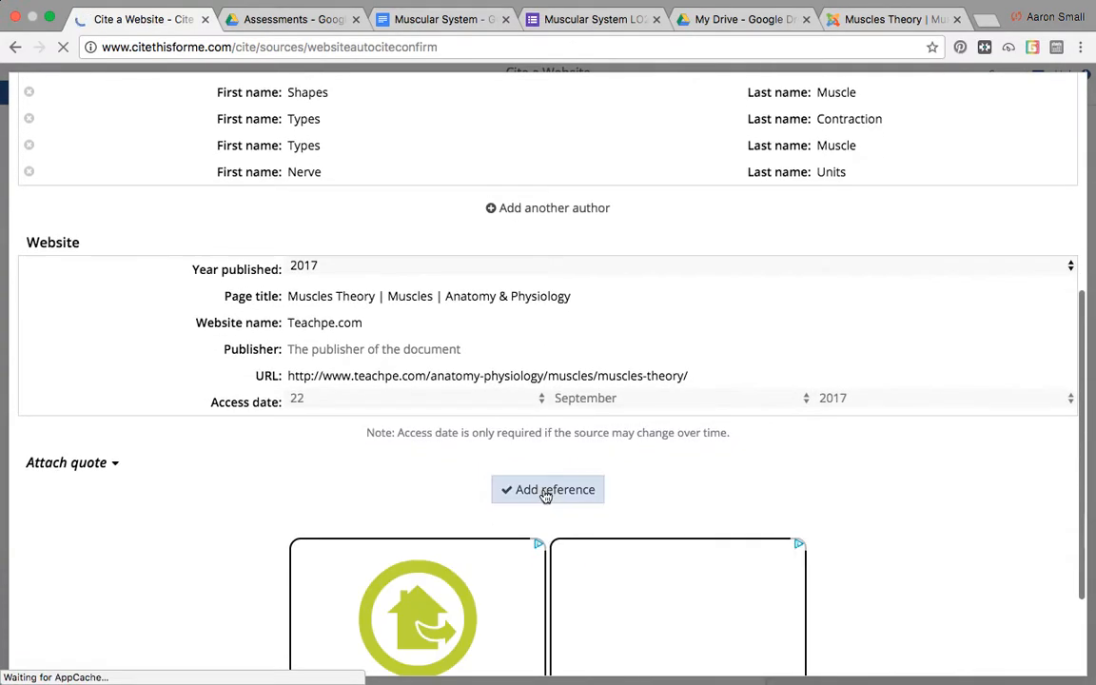
click(530, 490)
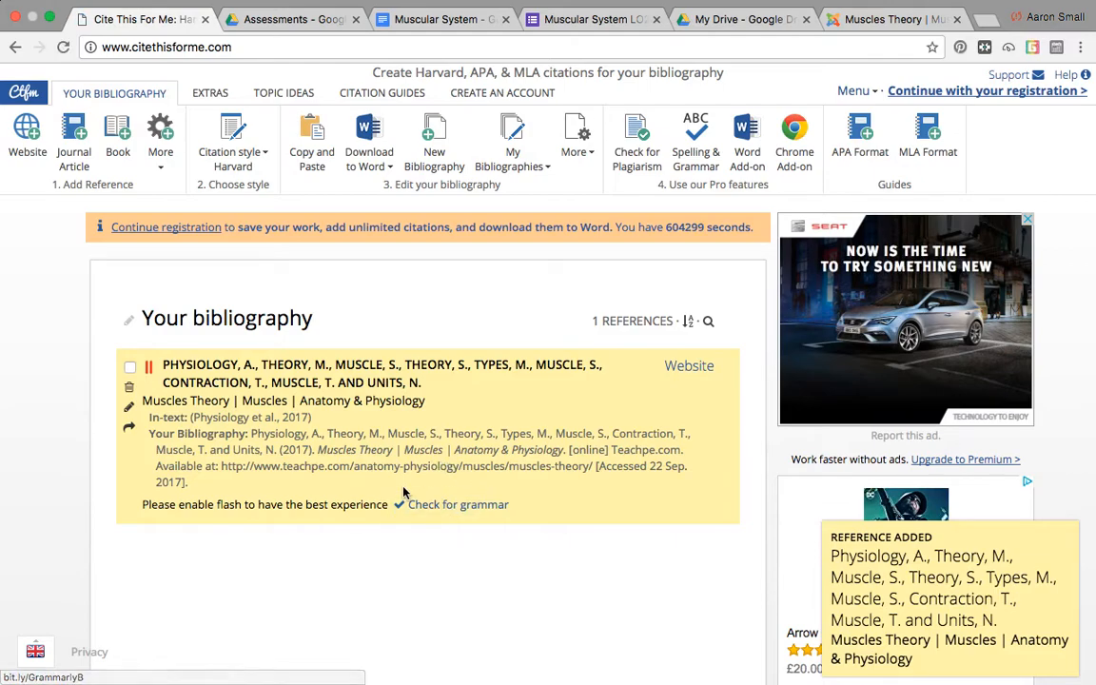
Copy the generated in-text citation (Physiology et al., 2017) and paste it over (Teach PE, 2017) in the Muscular System document.
scroll(403, 492, down, 2)
scroll(404, 492, up, 2)
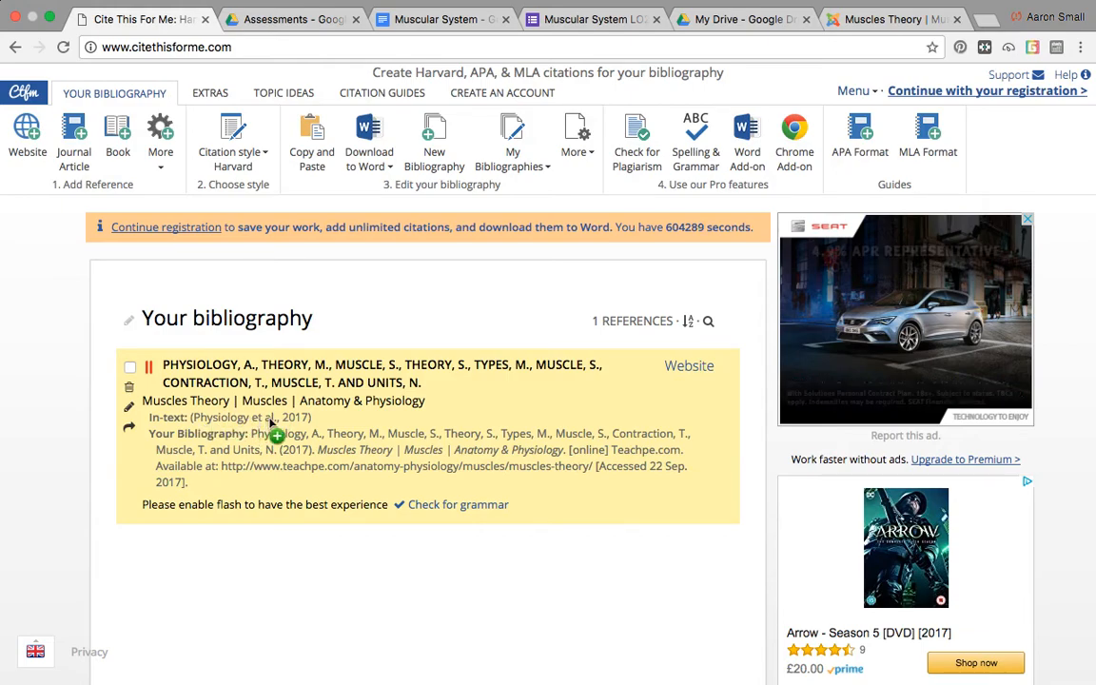
drag(312, 419, 191, 416)
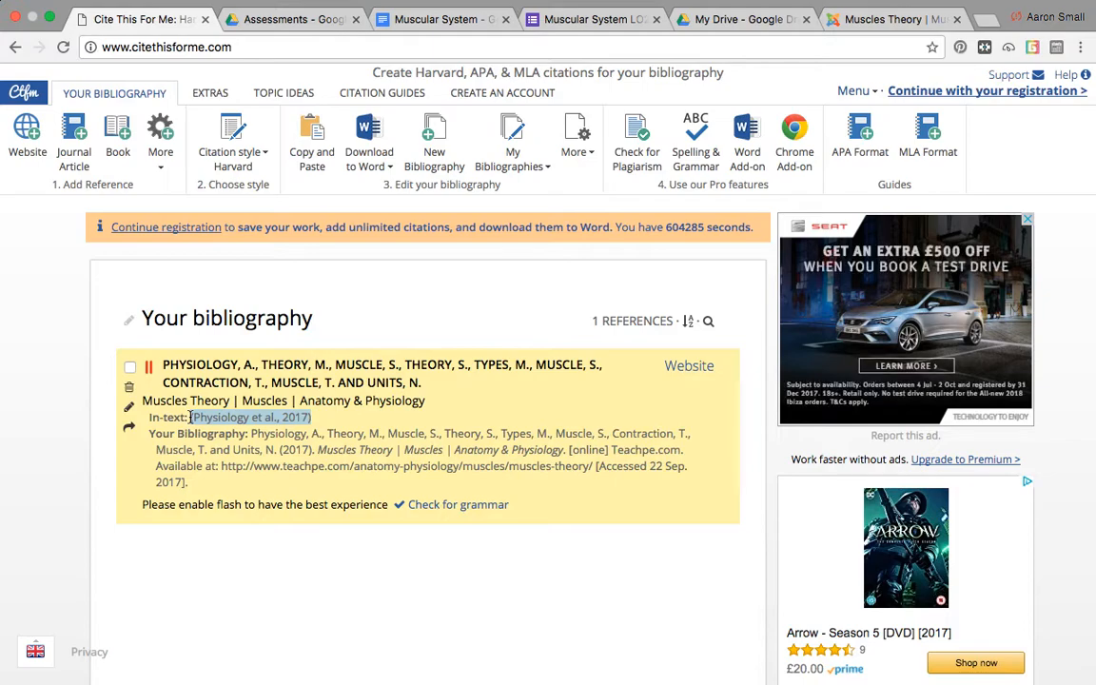
key(super+c)
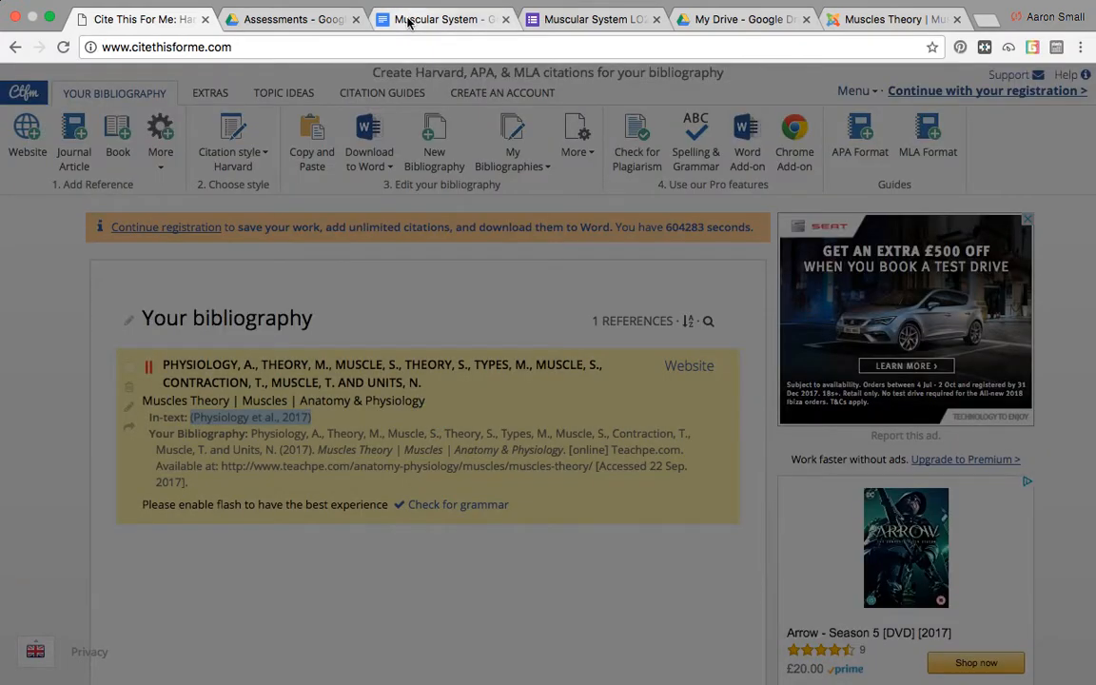
click(409, 21)
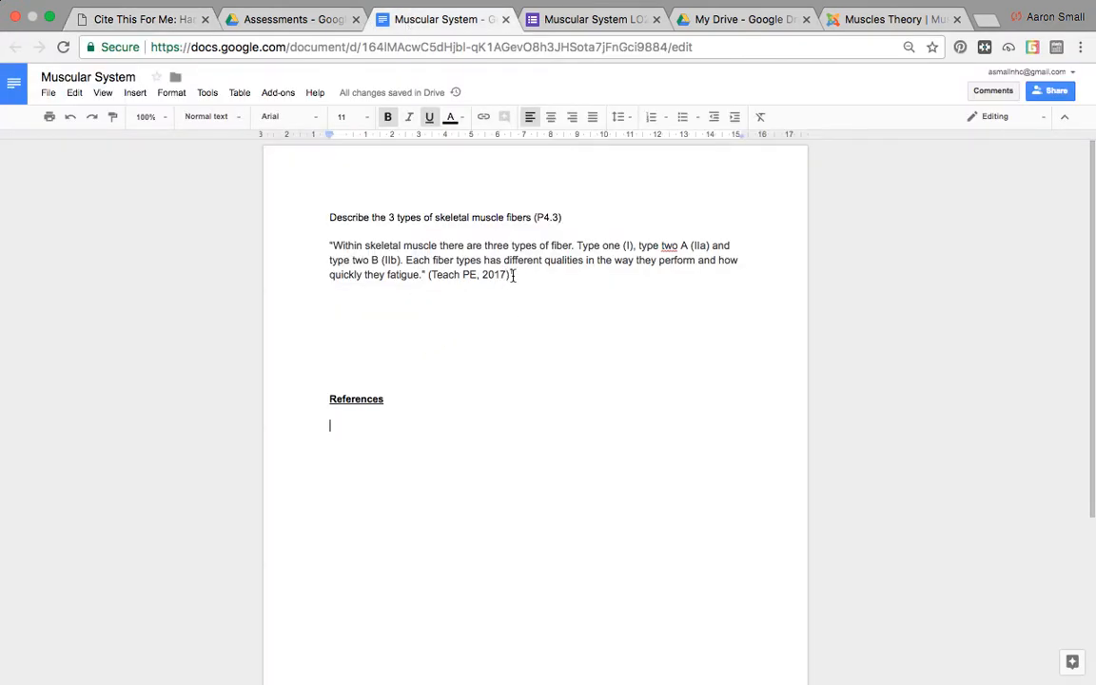
drag(511, 275, 430, 275)
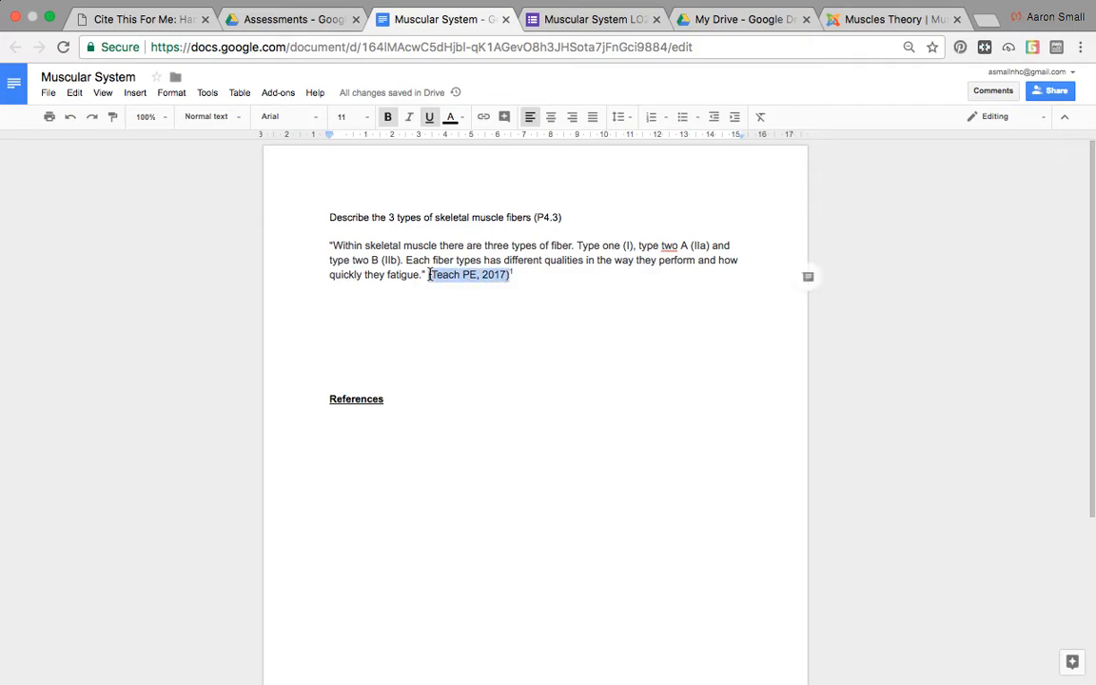
key(super+v)
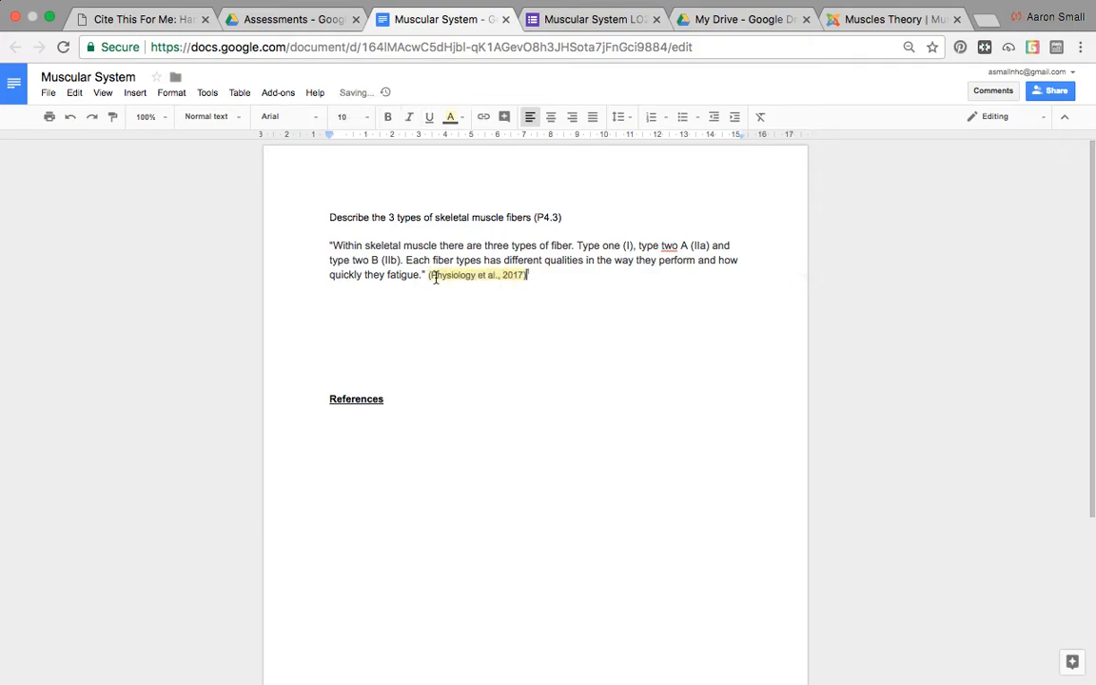
Set the text colour of the in-text citation (Physiology et al., 2017) to the custom dark grey.
drag(528, 276, 430, 276)
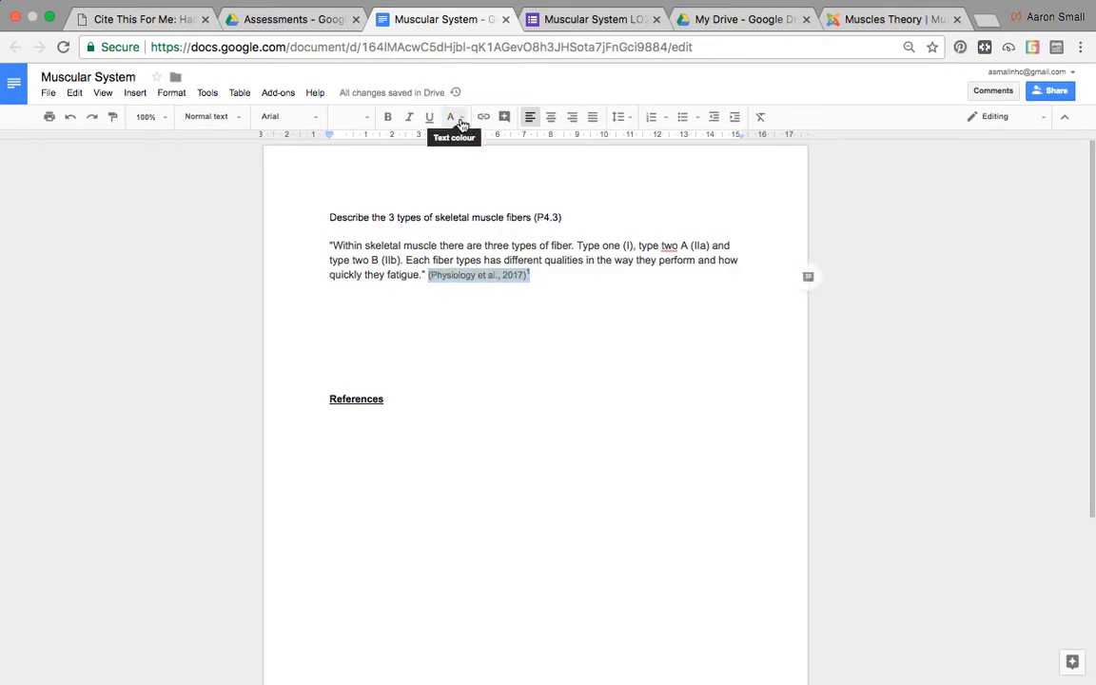
click(461, 118)
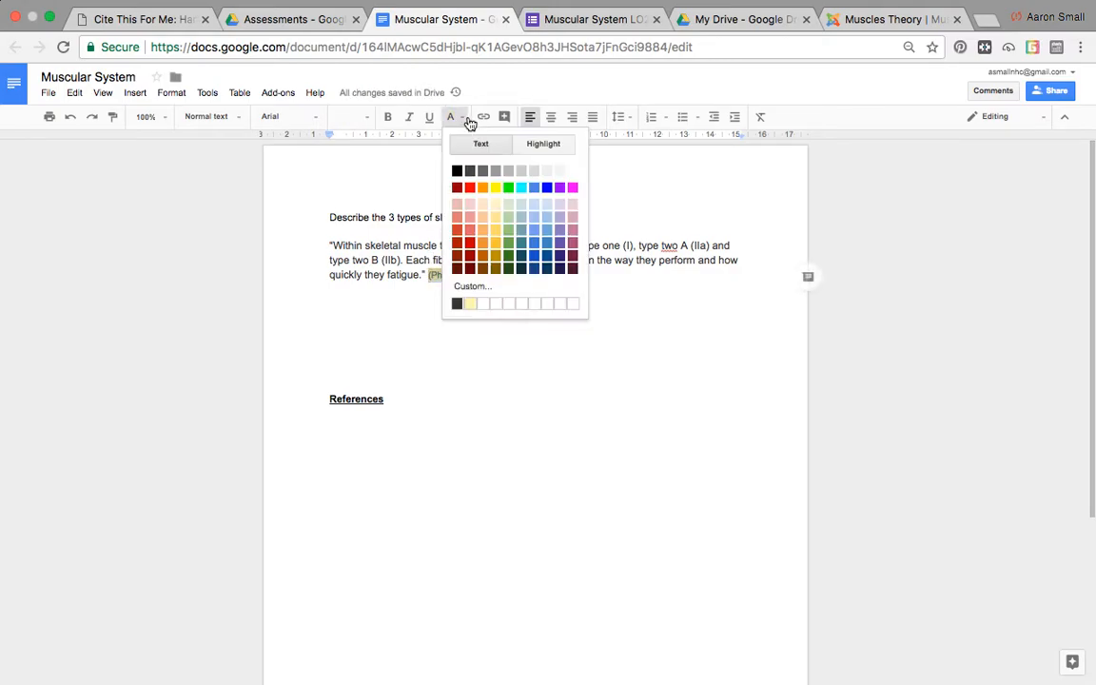
click(460, 306)
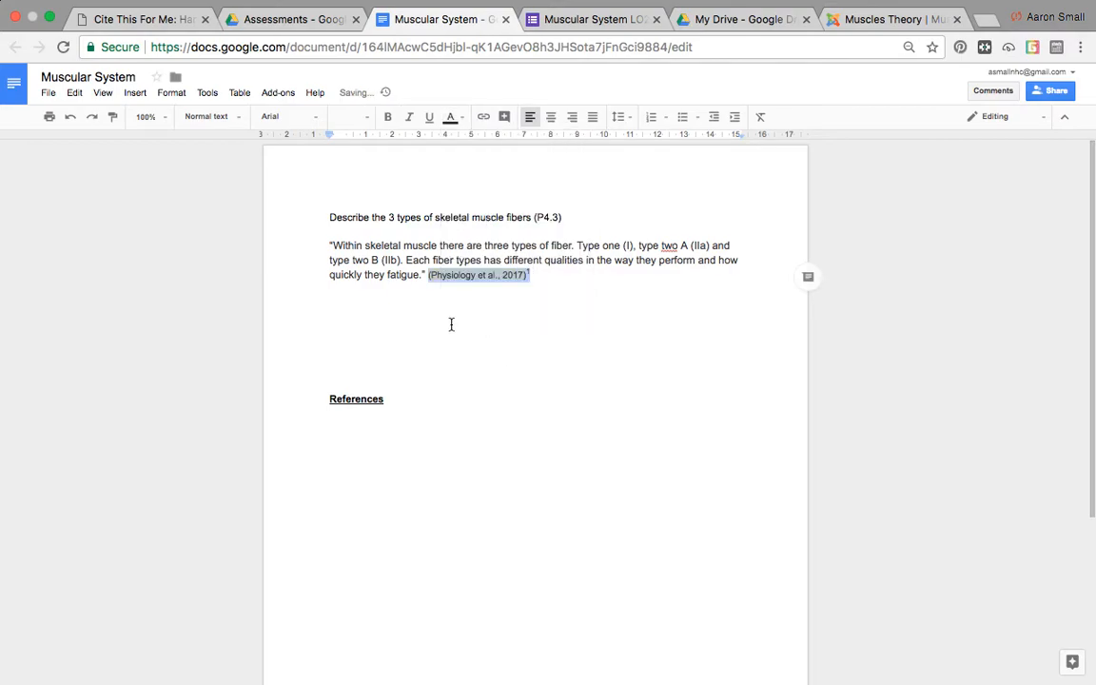
click(450, 323)
drag(533, 276, 428, 275)
click(547, 280)
click(376, 419)
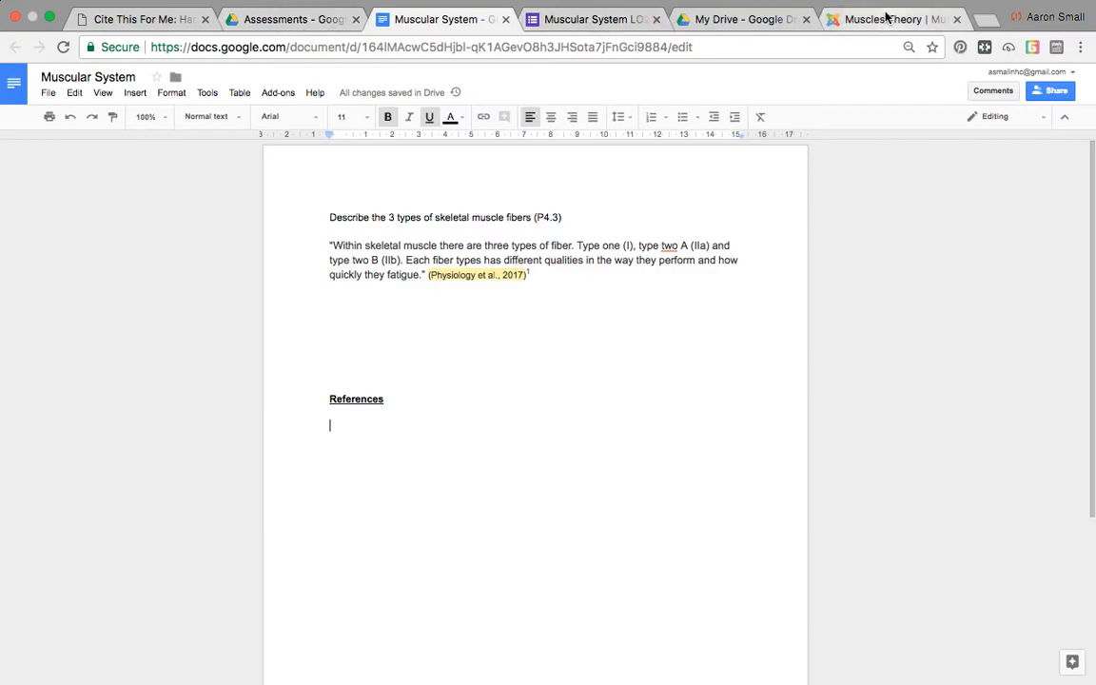
Copy the in-text citation from Cite This For Me again and replace the highlighted citation in the Muscular System document with it, without highlighting.
click(122, 20)
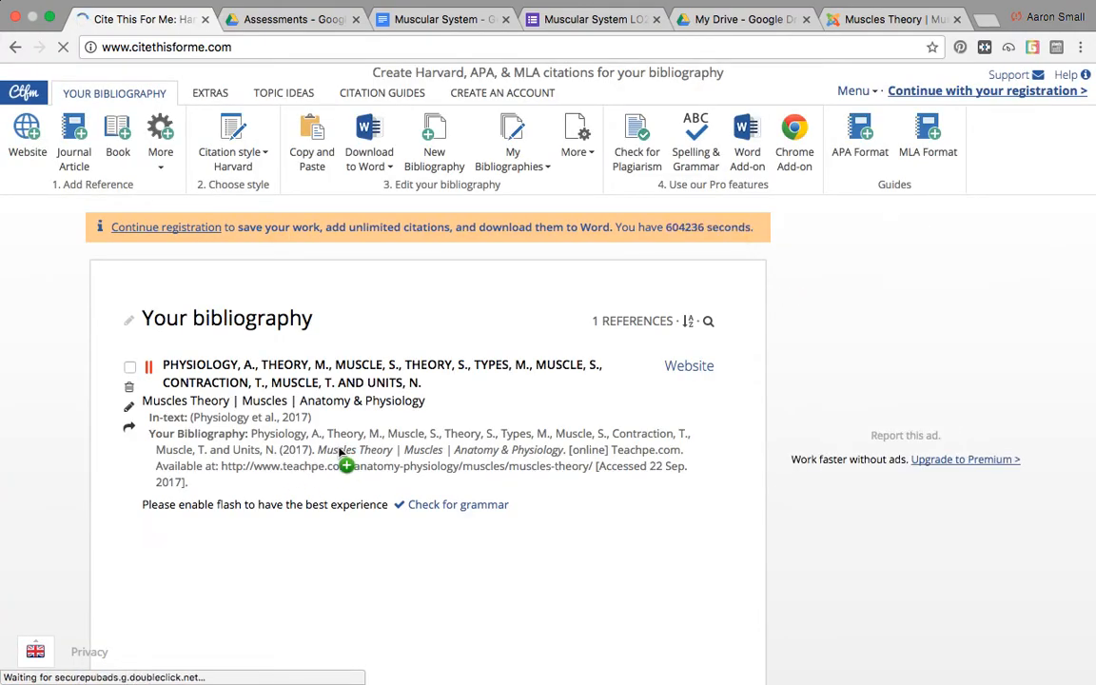
drag(313, 419, 191, 420)
key(ctrl+c)
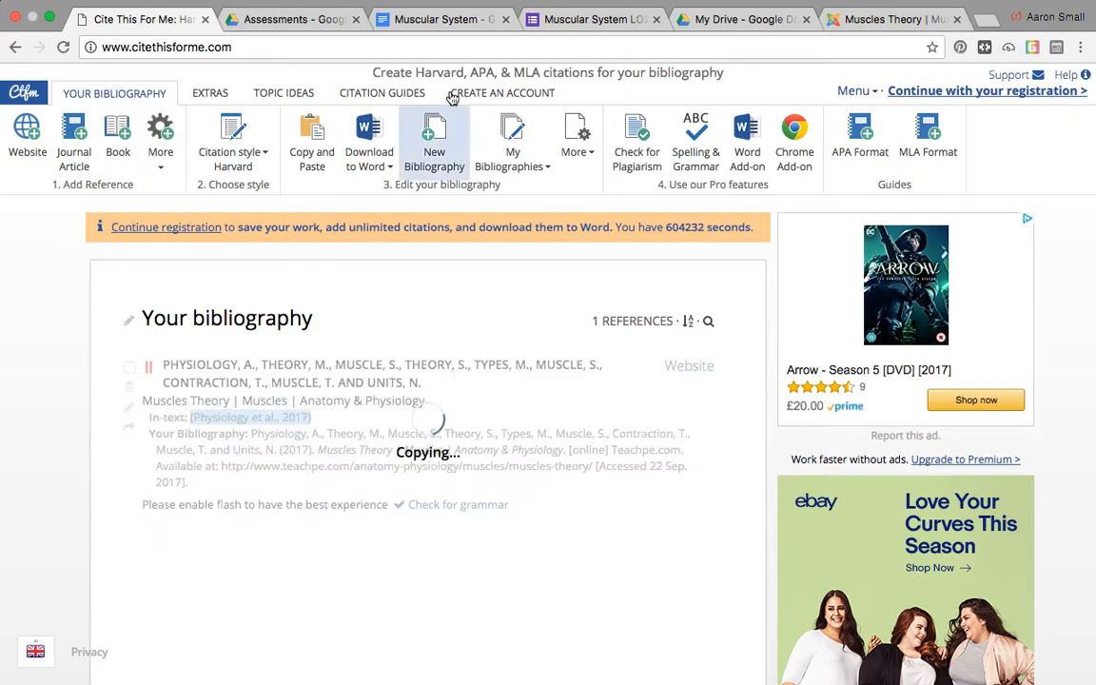
click(433, 19)
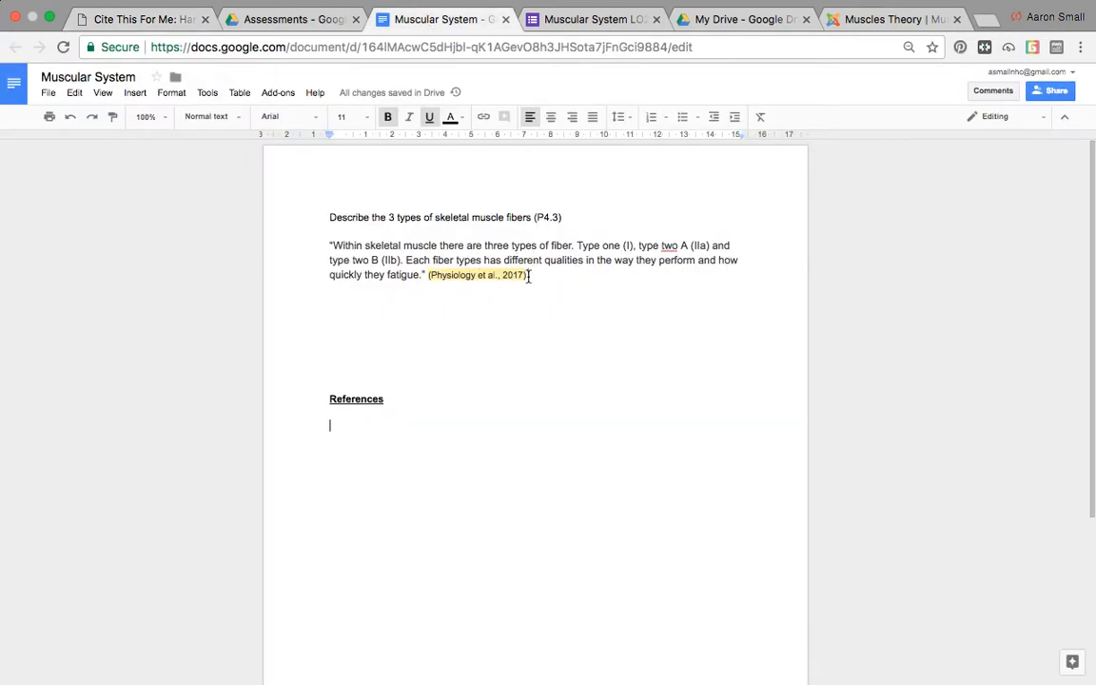
drag(527, 276, 430, 274)
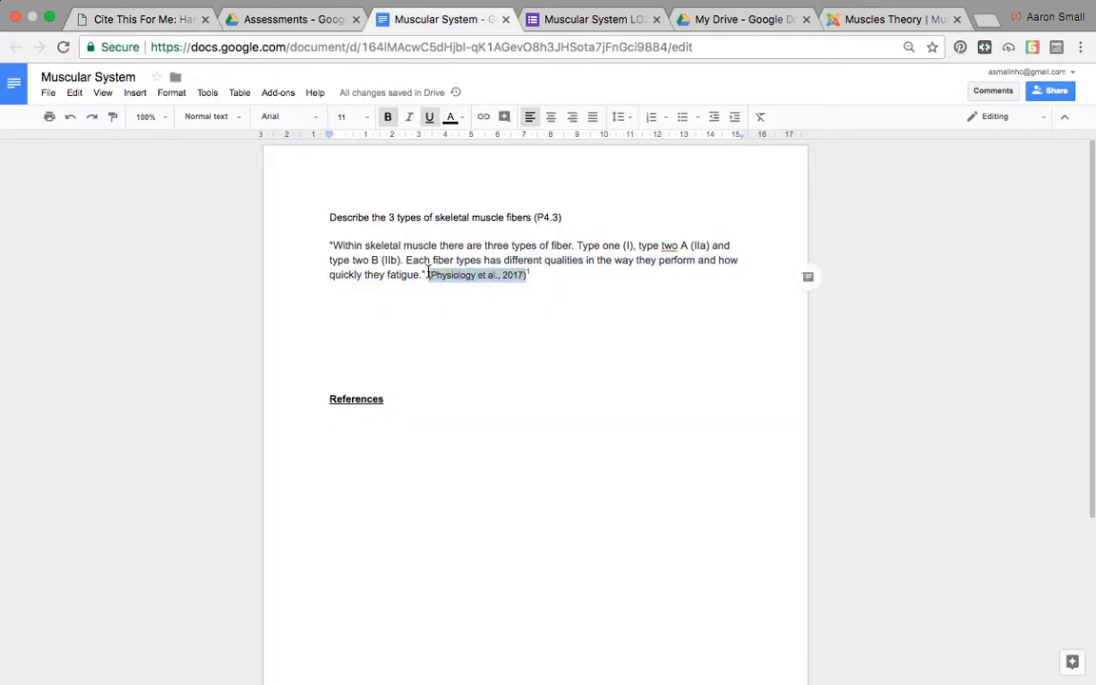
click(494, 354)
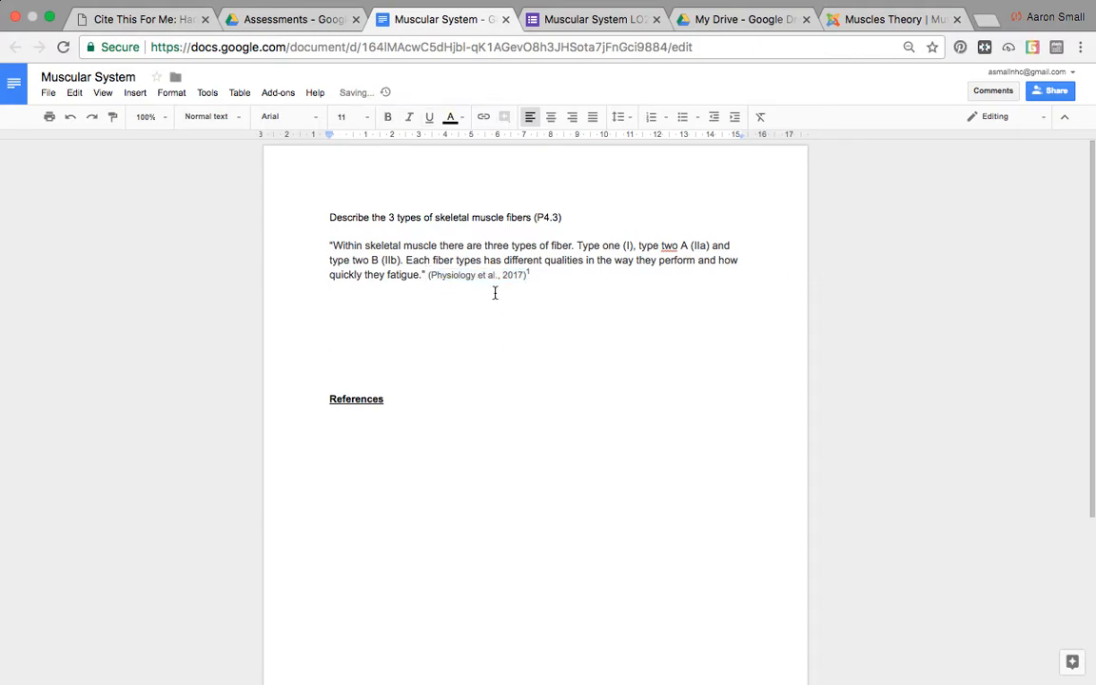
Copy the full Muscles Theory bibliography entry from Cite This For Me and paste it beneath the References heading in the Muscular System document.
click(372, 428)
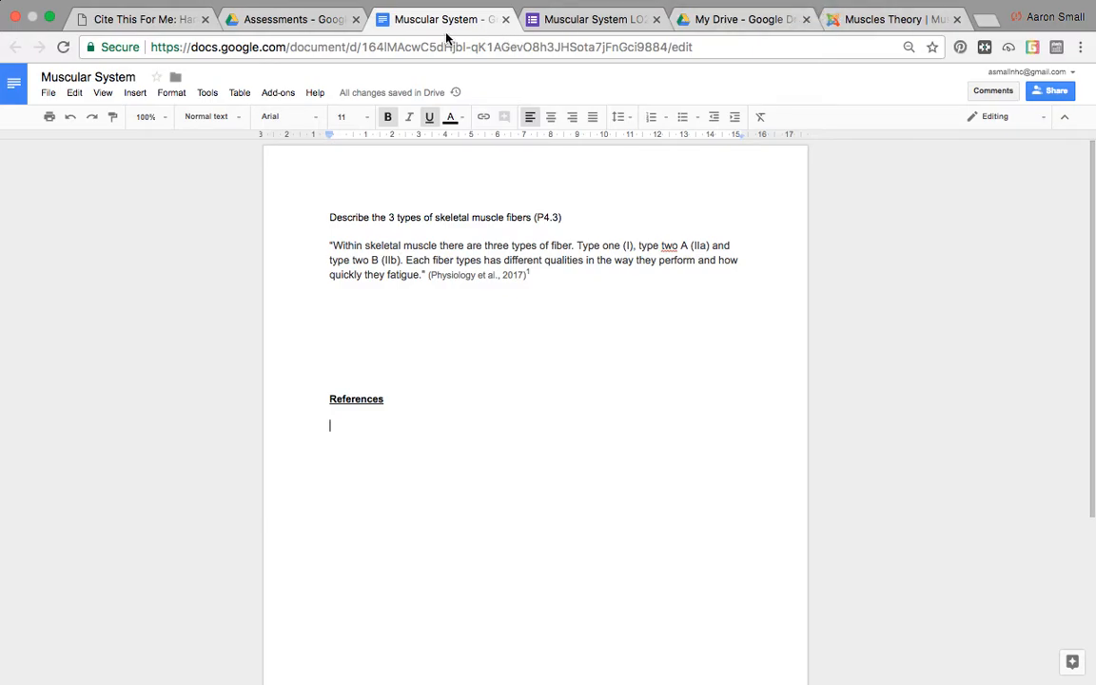
click(107, 23)
click(323, 557)
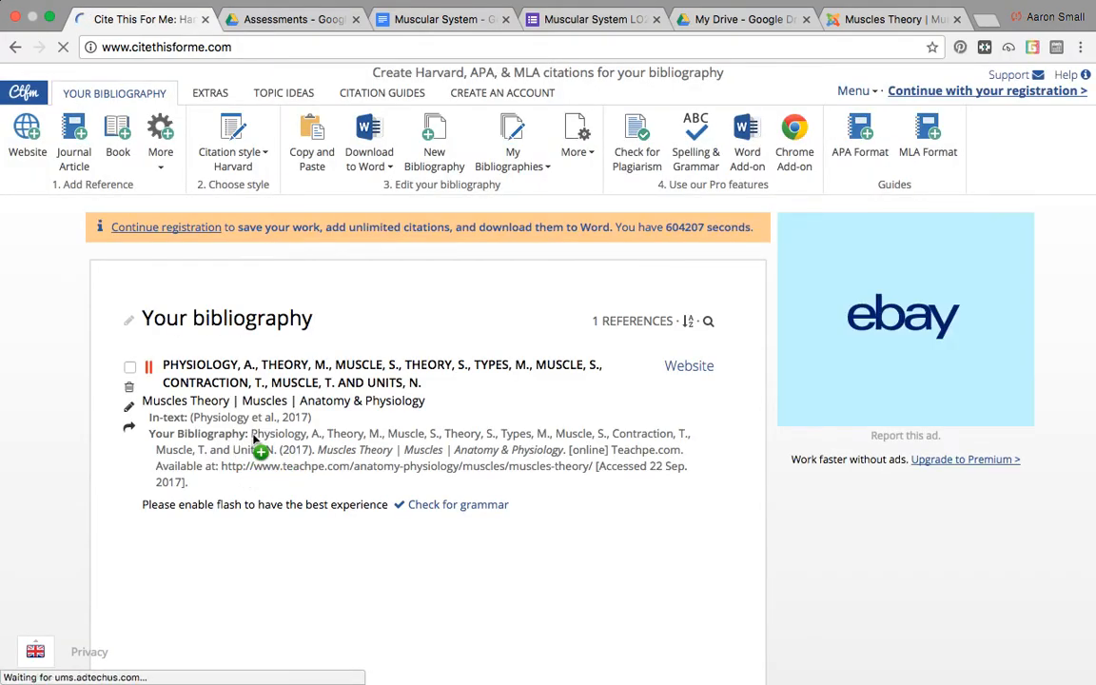
drag(250, 433, 188, 483)
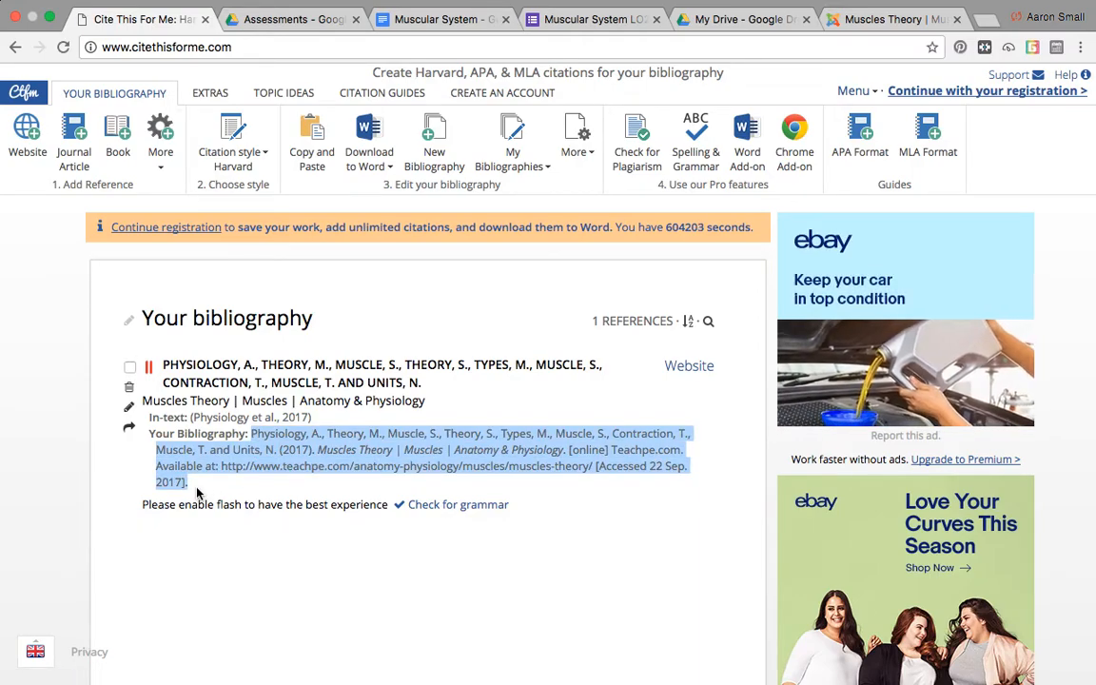
key(super+c)
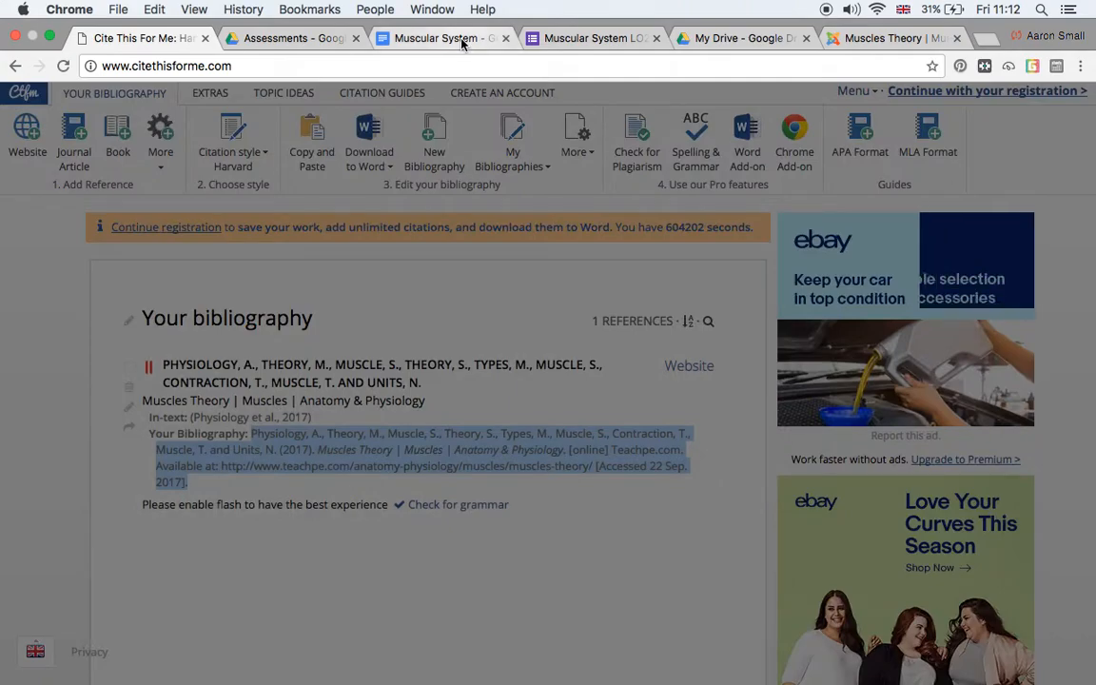
click(462, 40)
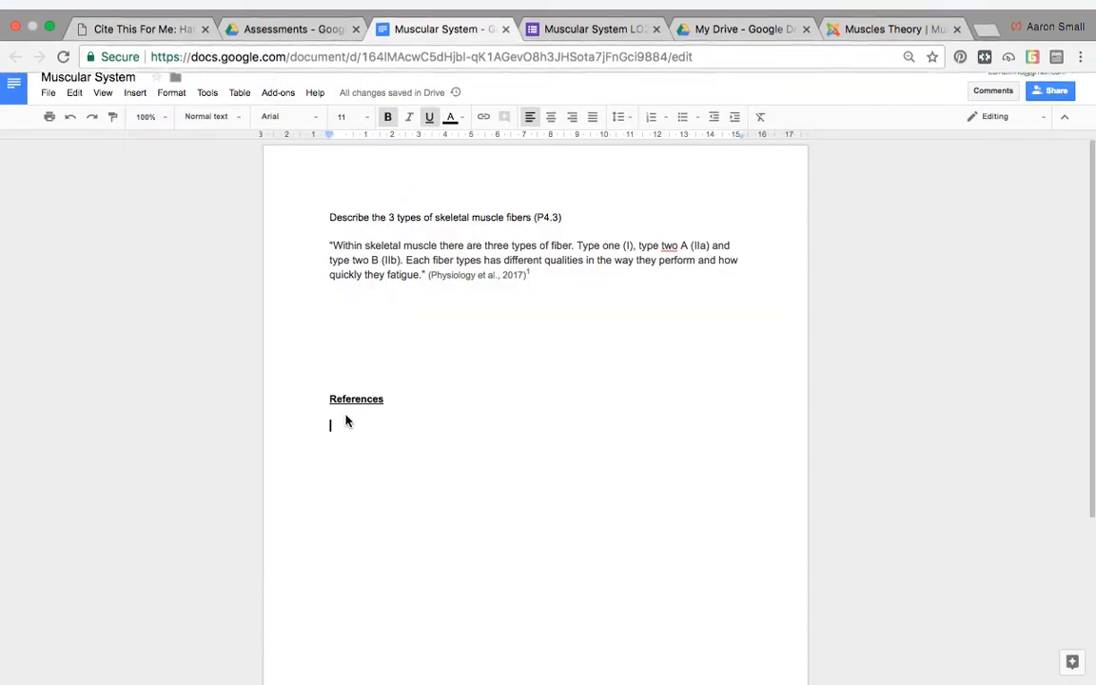
key(super+v)
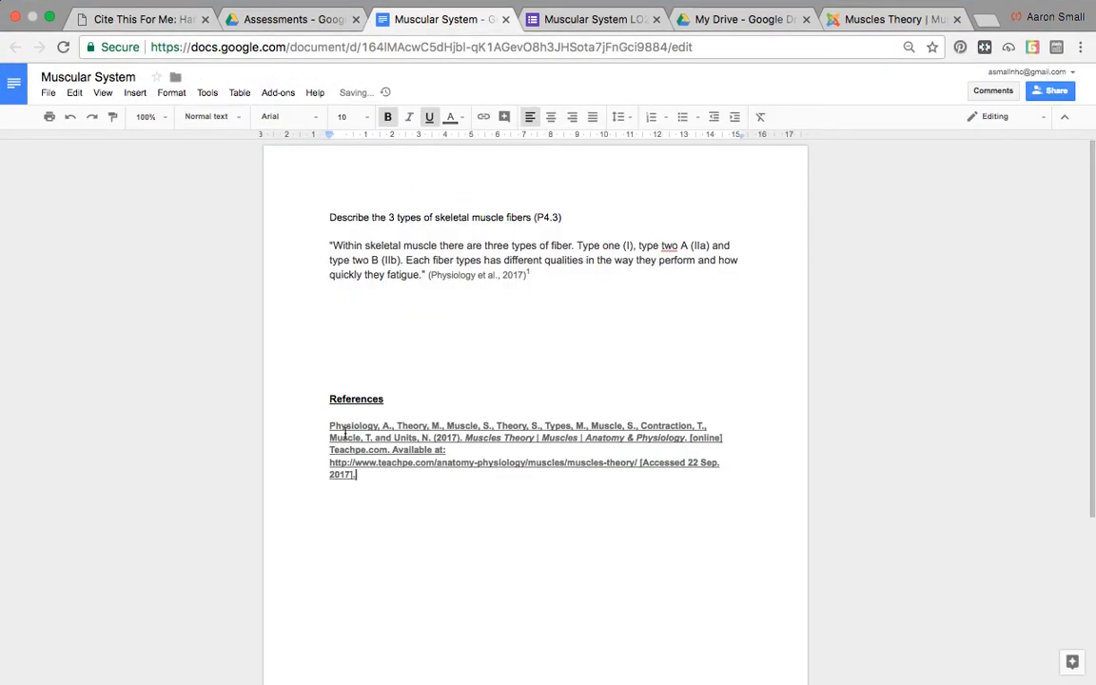
Clear the bold and underline formatting from the pasted reference entry.
drag(361, 476, 328, 425)
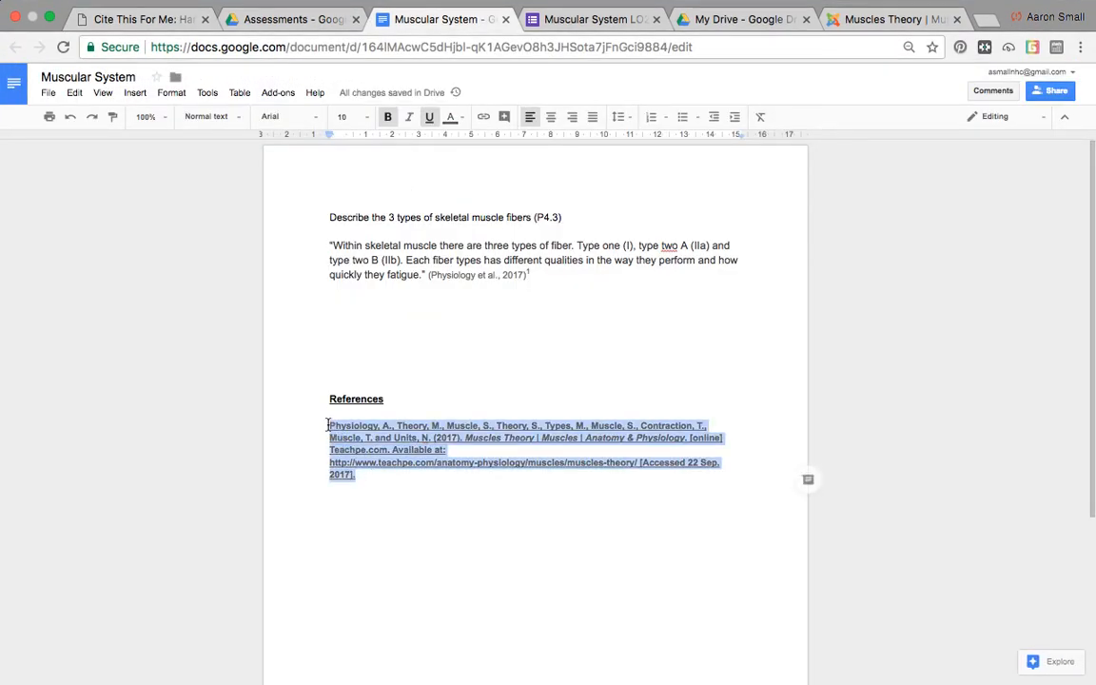
key(super+backslash)
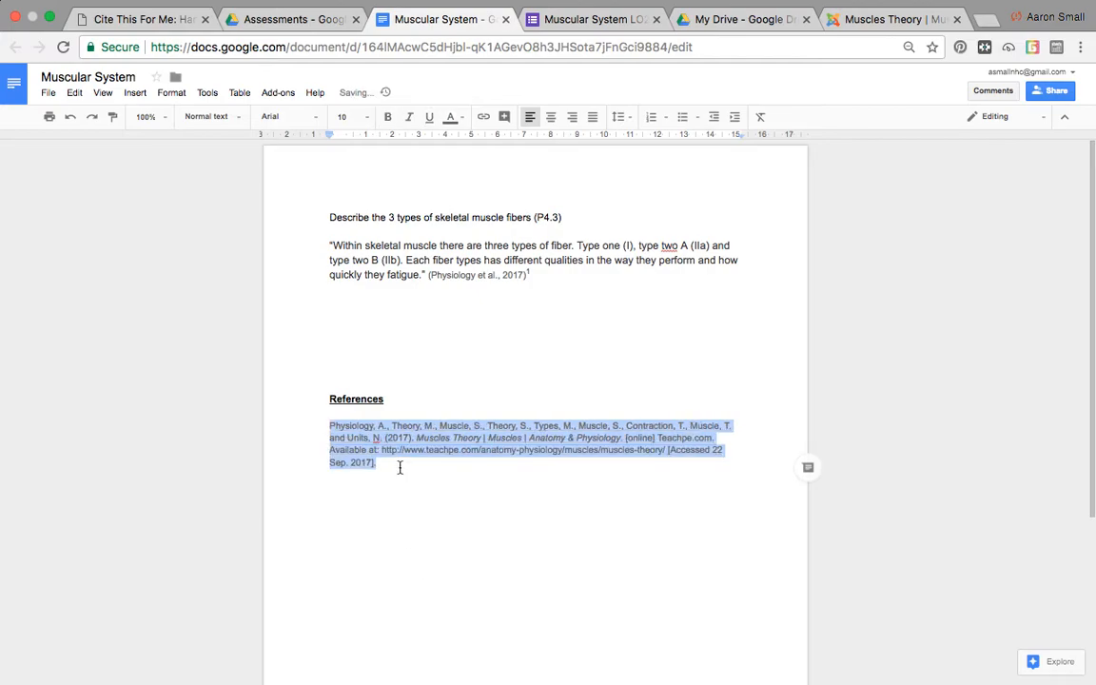
click(397, 463)
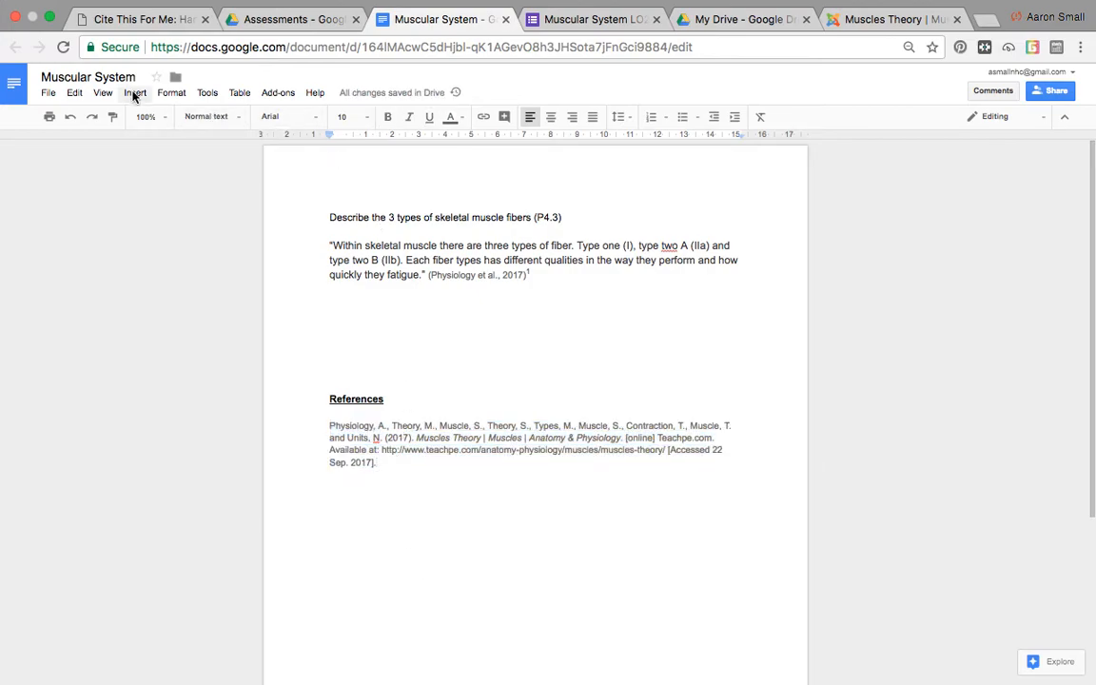
Add a superscript 1 at the end of the reference entry and compare it with the in-text citation.
click(171, 94)
click(538, 273)
click(394, 463)
click(173, 95)
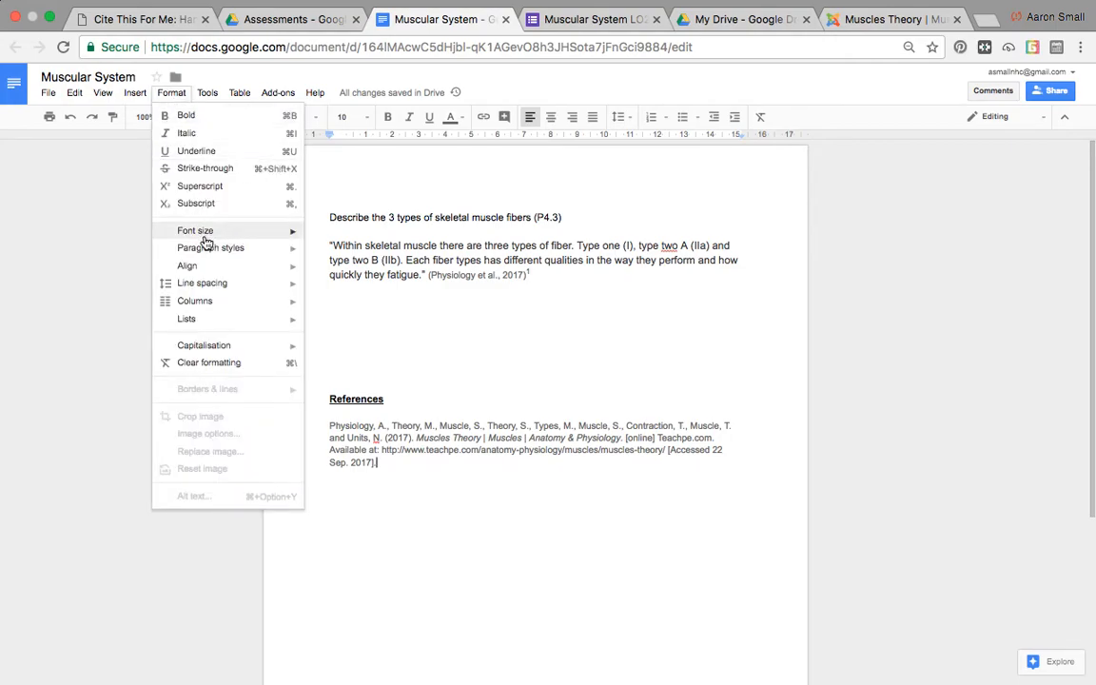
mouse_move(205, 231)
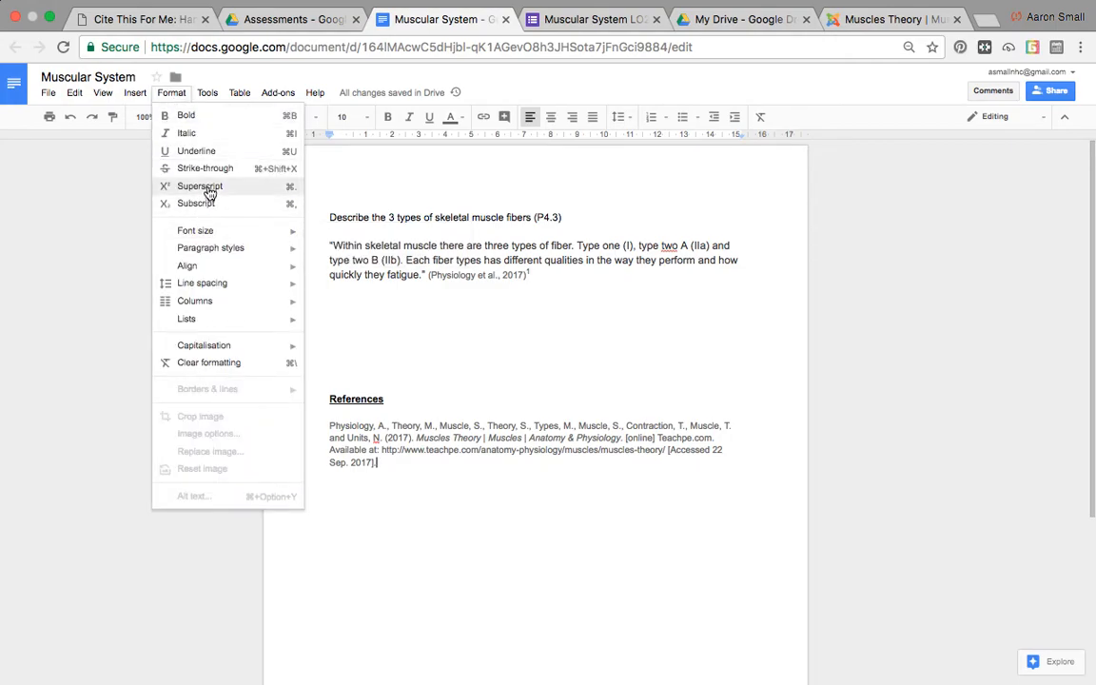
click(204, 186)
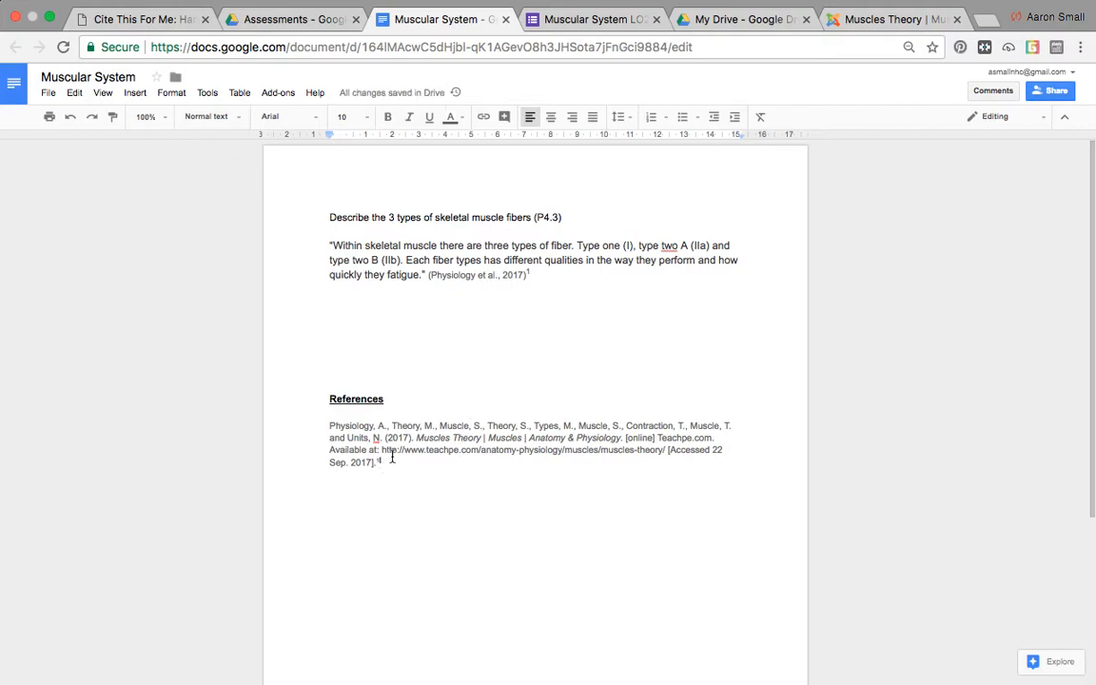
drag(530, 275, 428, 276)
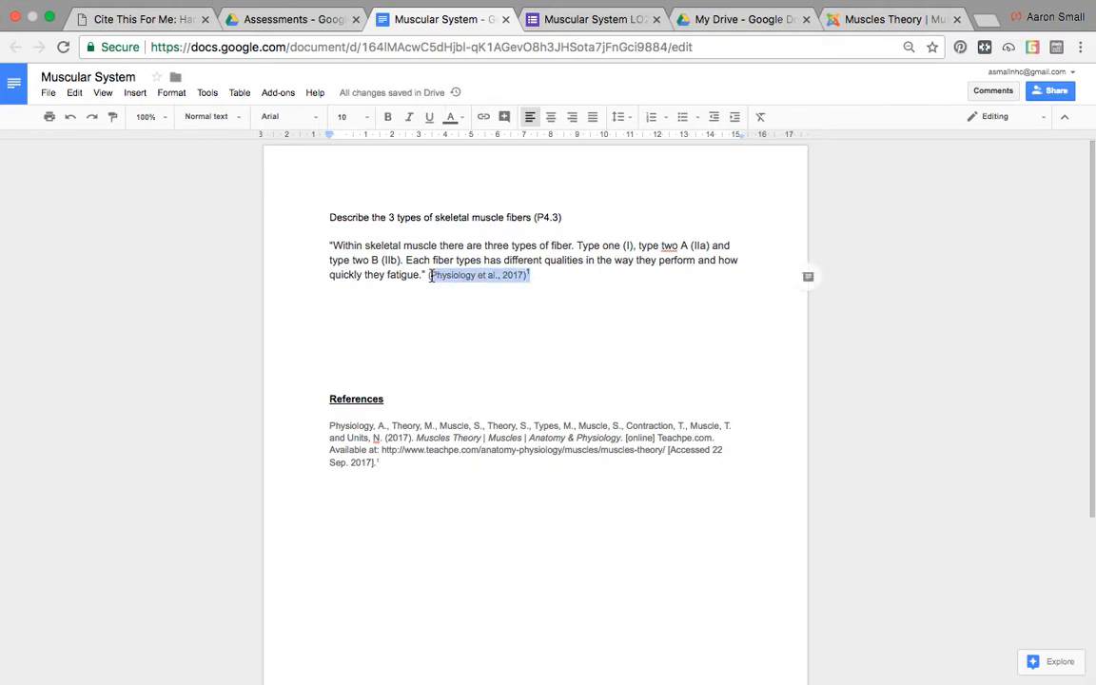
click(381, 462)
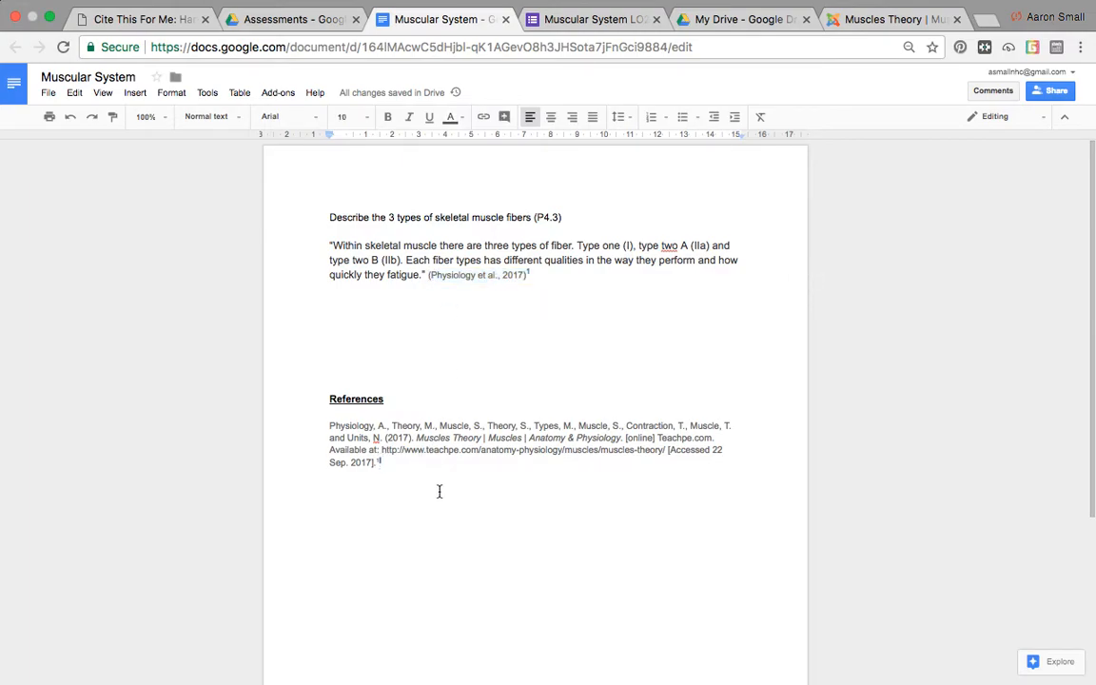
drag(439, 467, 329, 426)
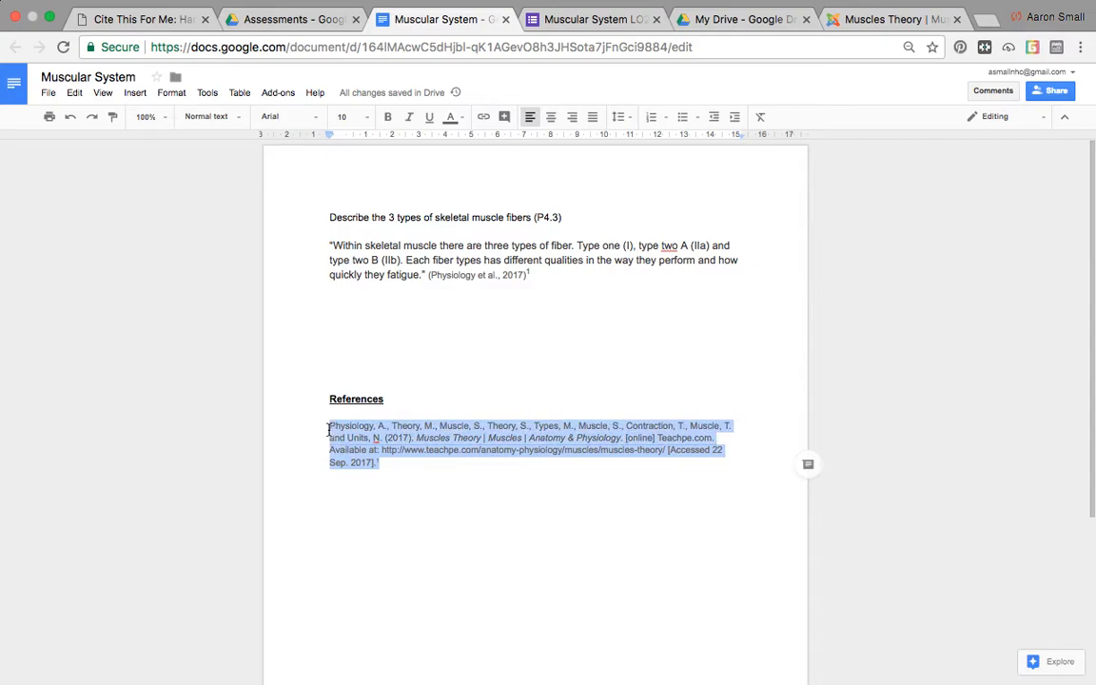
click(313, 126)
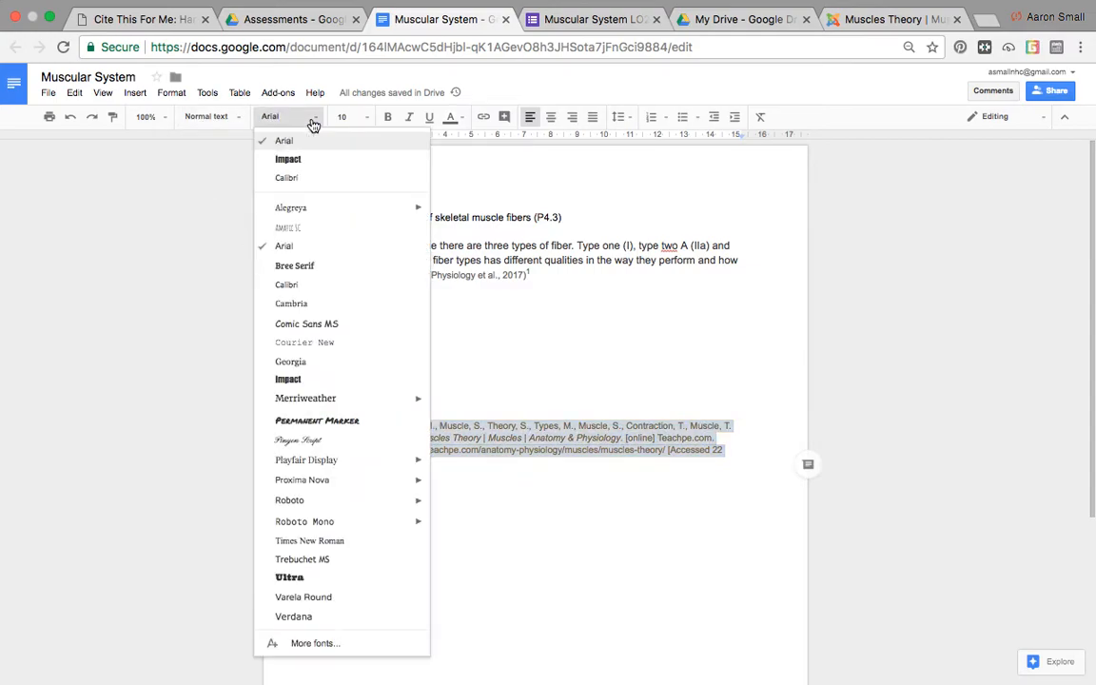
click(297, 143)
click(362, 117)
click(361, 526)
Format all the text in the document as Arial, size 11, in black.
drag(381, 463, 372, 129)
click(368, 122)
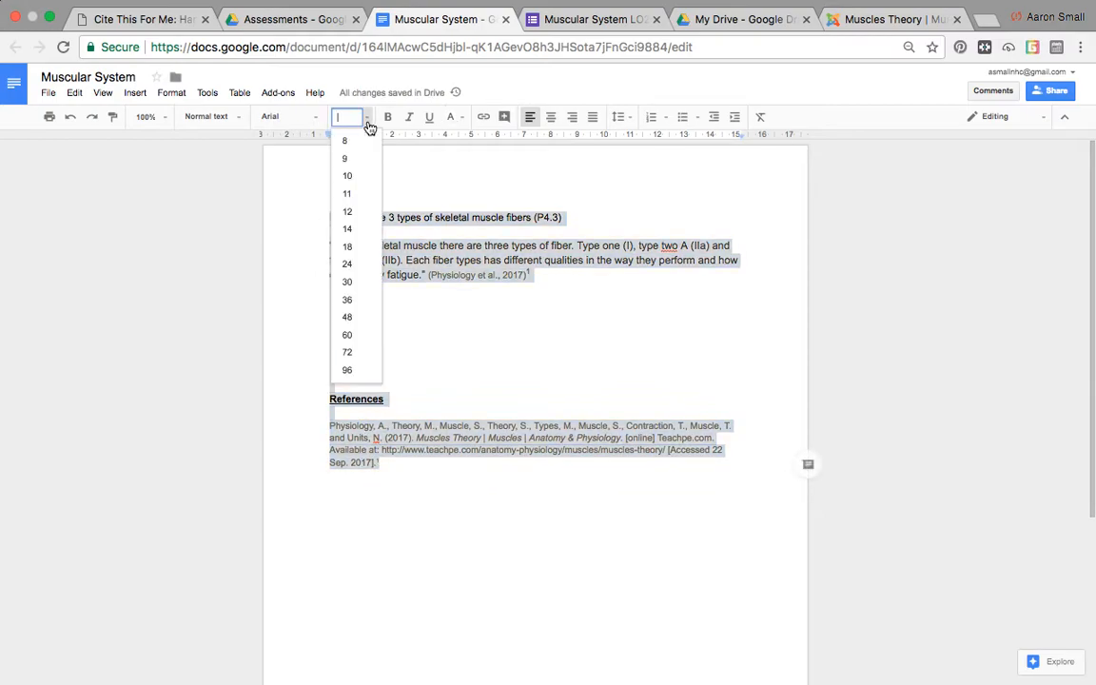
click(356, 202)
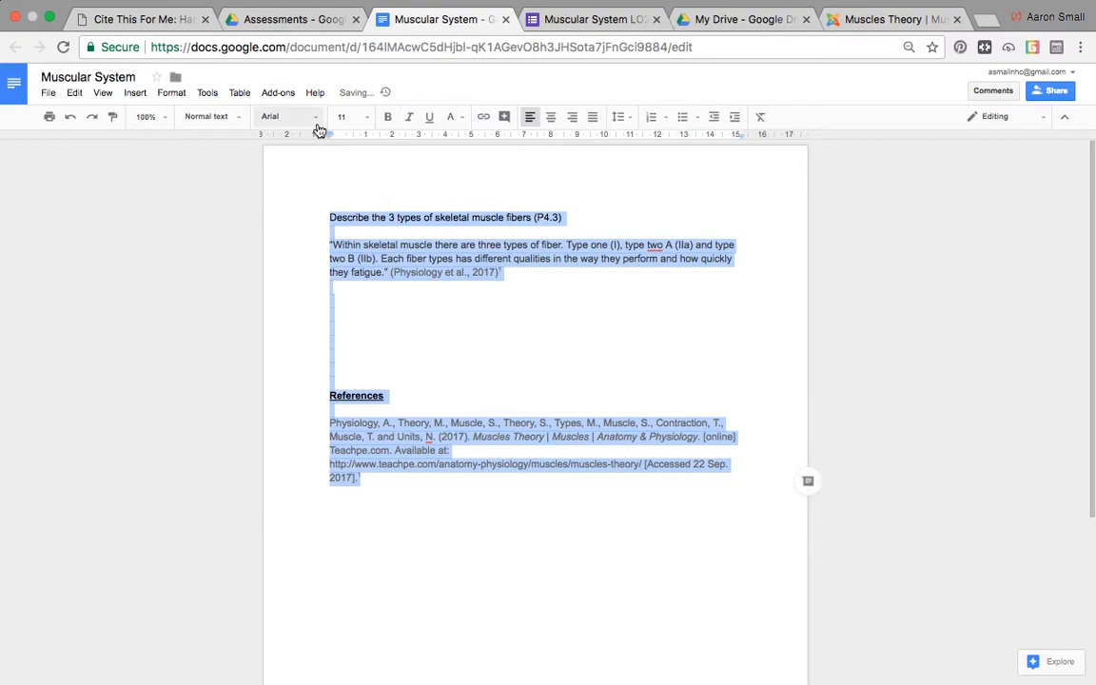
click(317, 117)
click(319, 142)
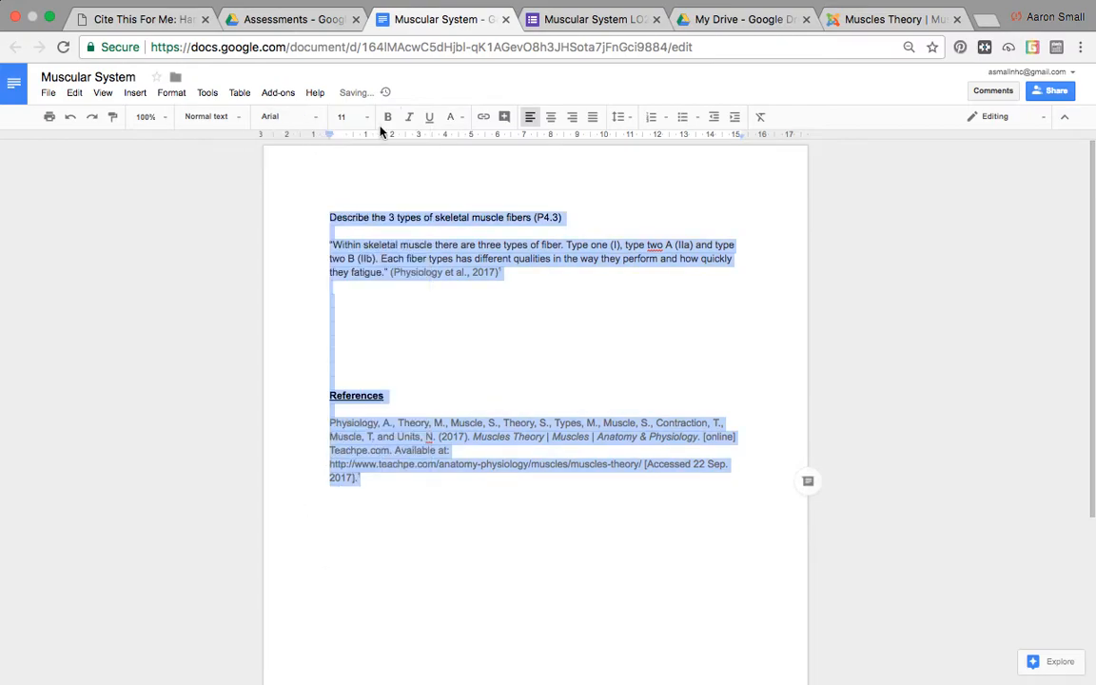
click(451, 117)
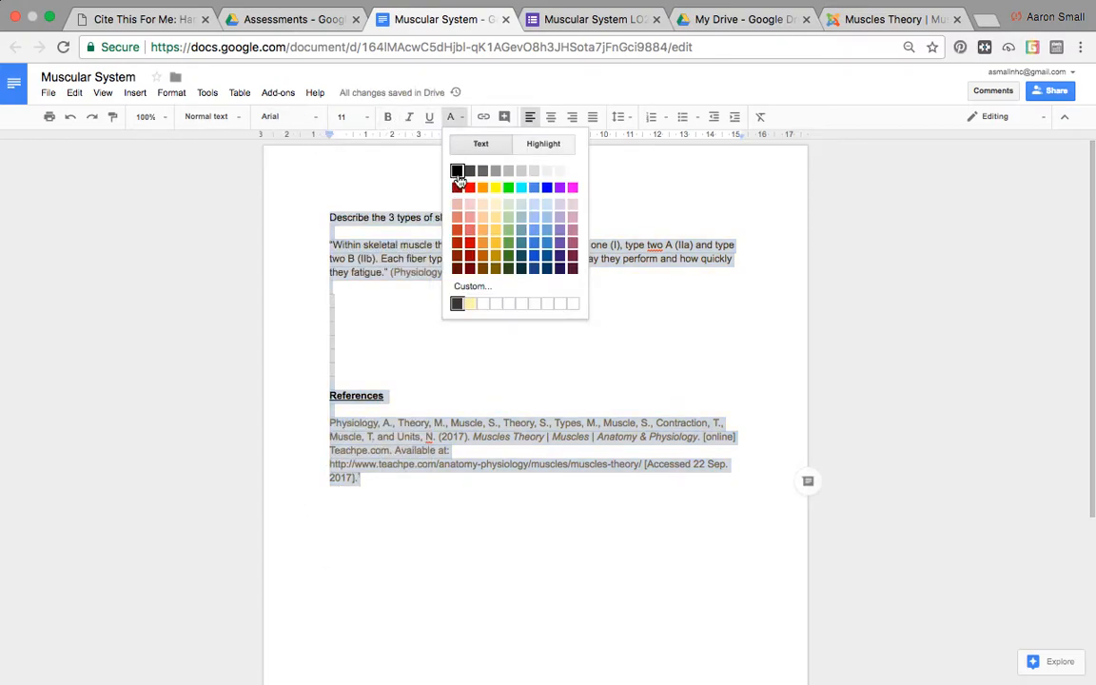
click(458, 172)
click(394, 488)
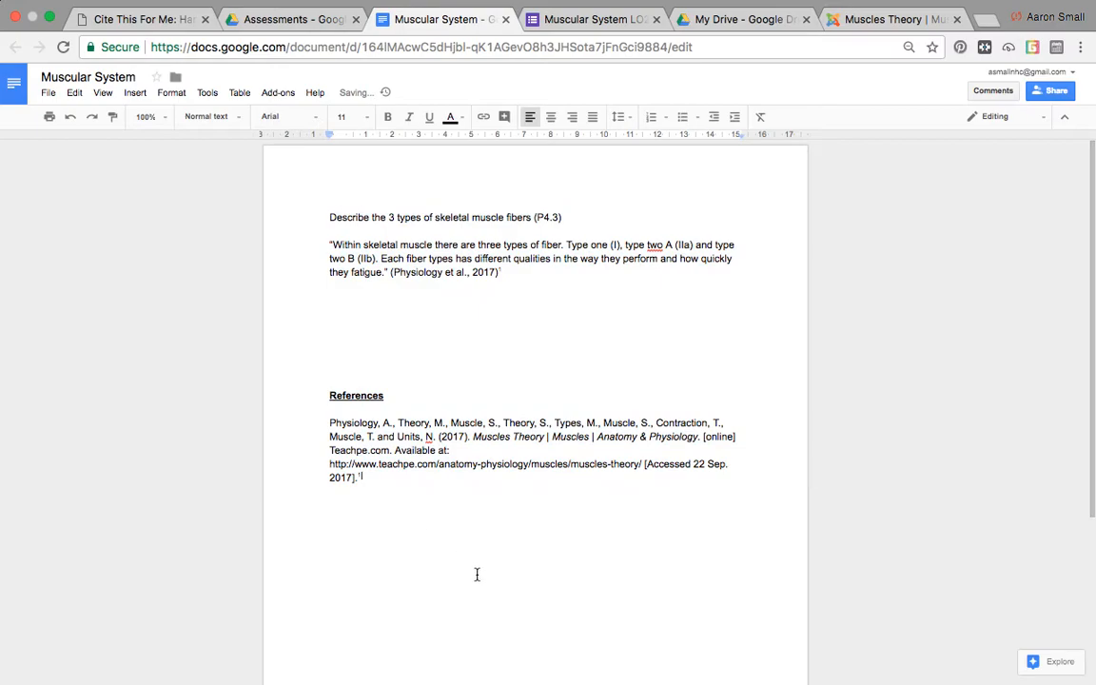
Start a new line beneath the reference entry at the end of the document.
scroll(386, 442, down, 3)
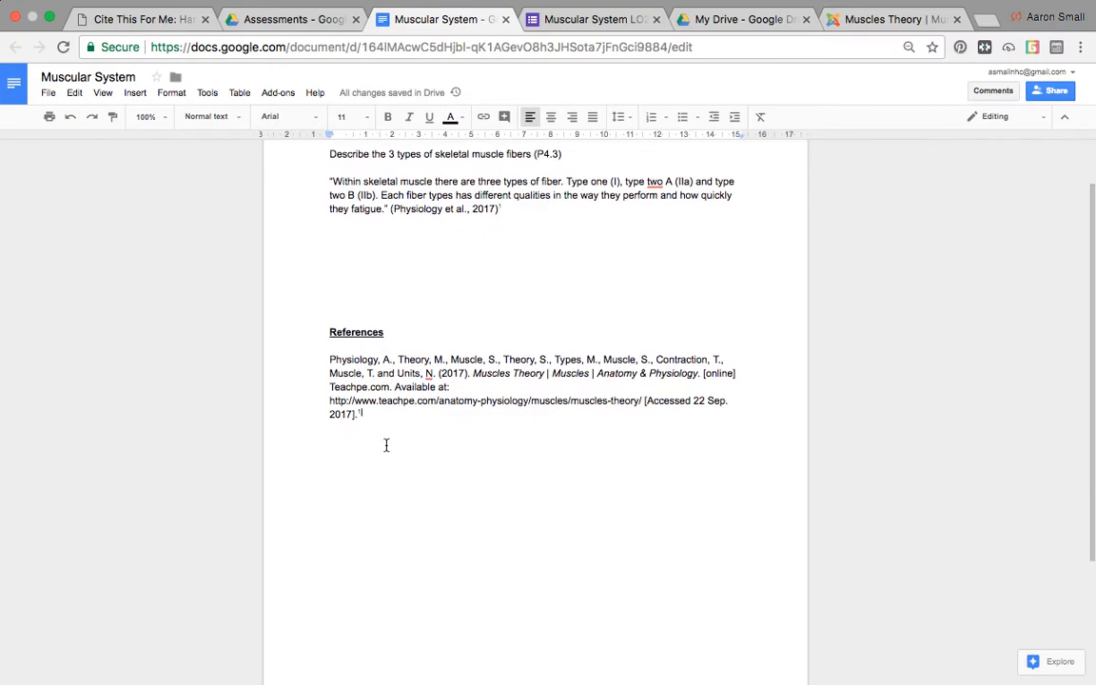
key(Return)
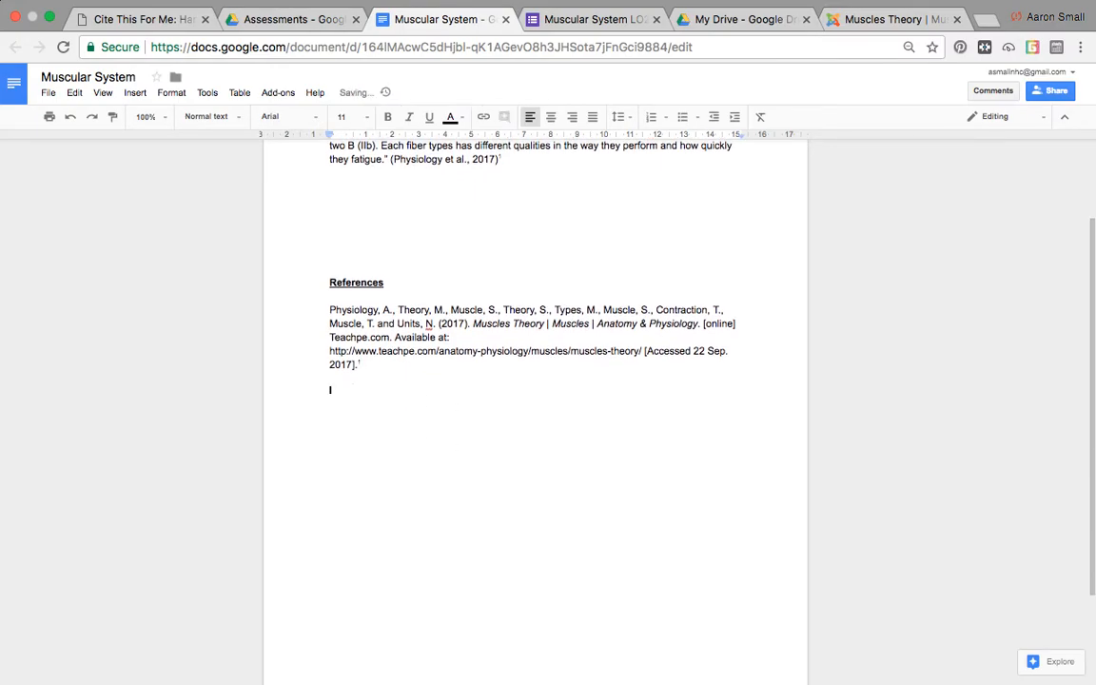
scroll(536, 409, up, 2)
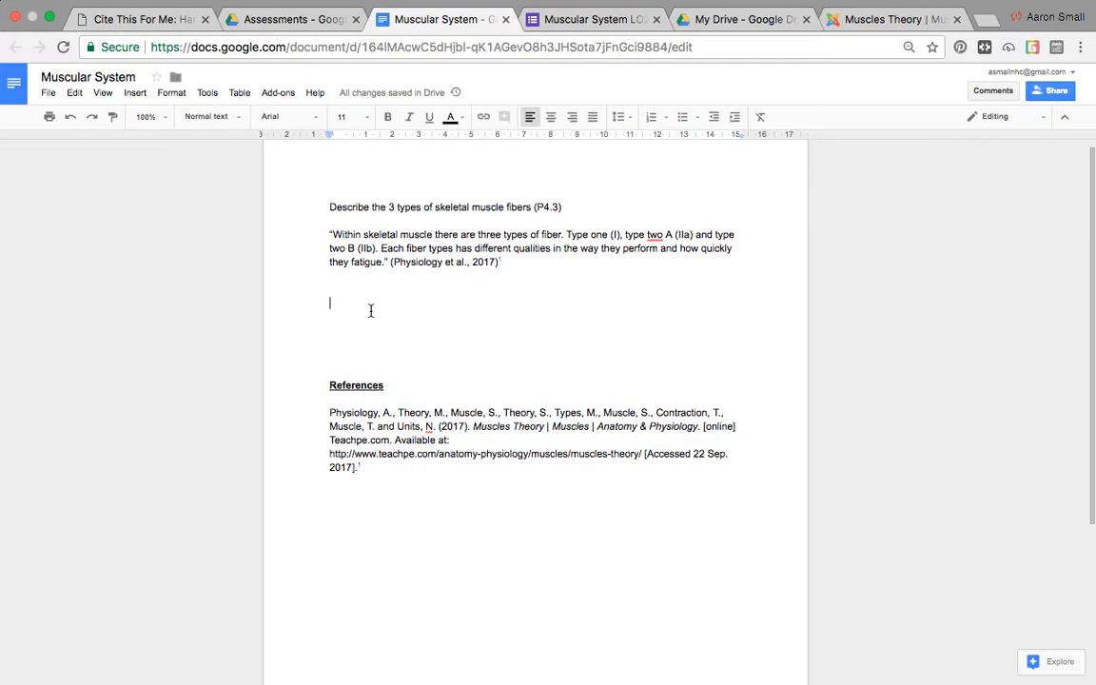
Below the quotation, begin a sentence reading "Type 1 muscle fibers are red in colour, they have a high oxiaditive capacity".
text(Type)
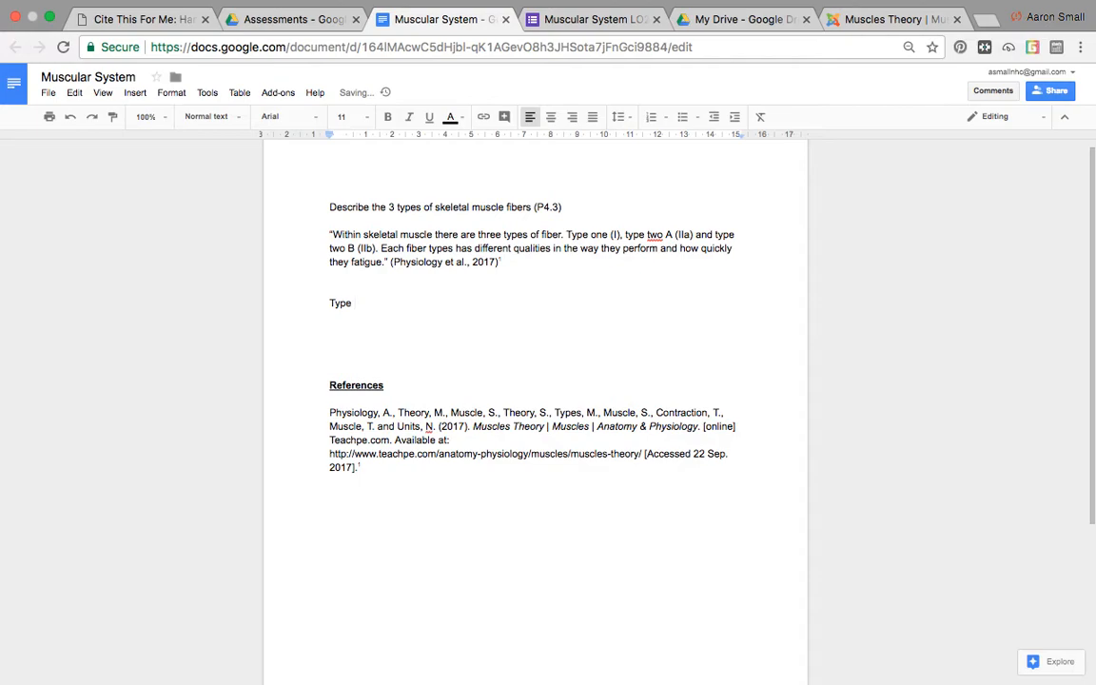
text( 1 muscle fibers are red)
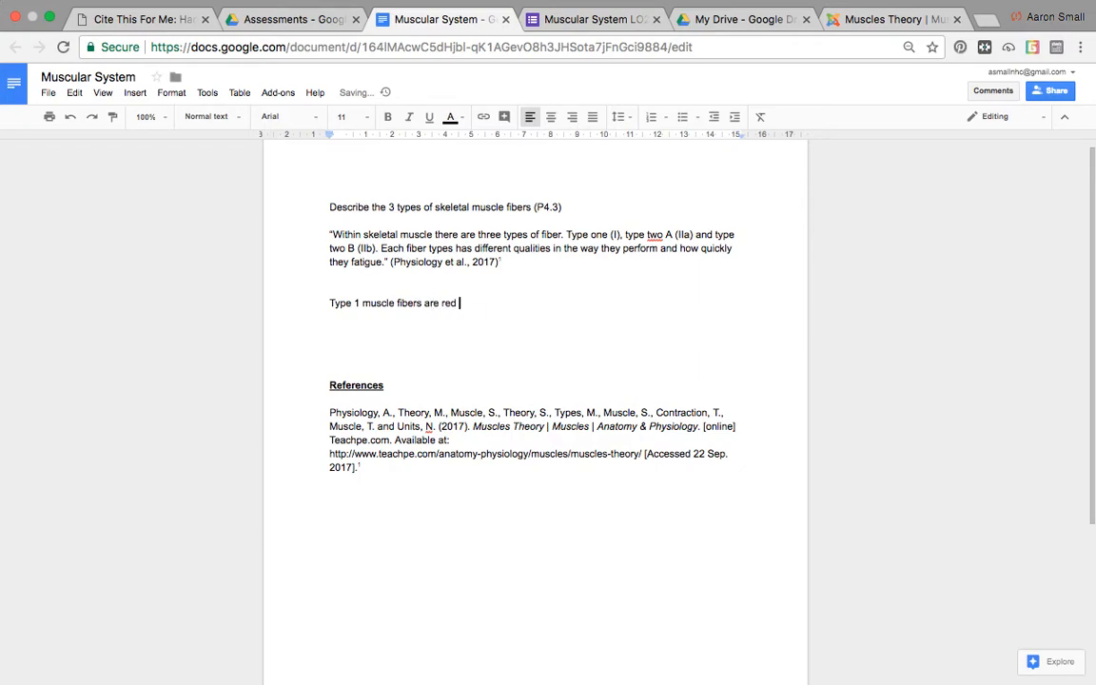
text( in clo)
key(BackSpace)
key(BackSpace)
key(BackSpace)
text(olour, they have a high)
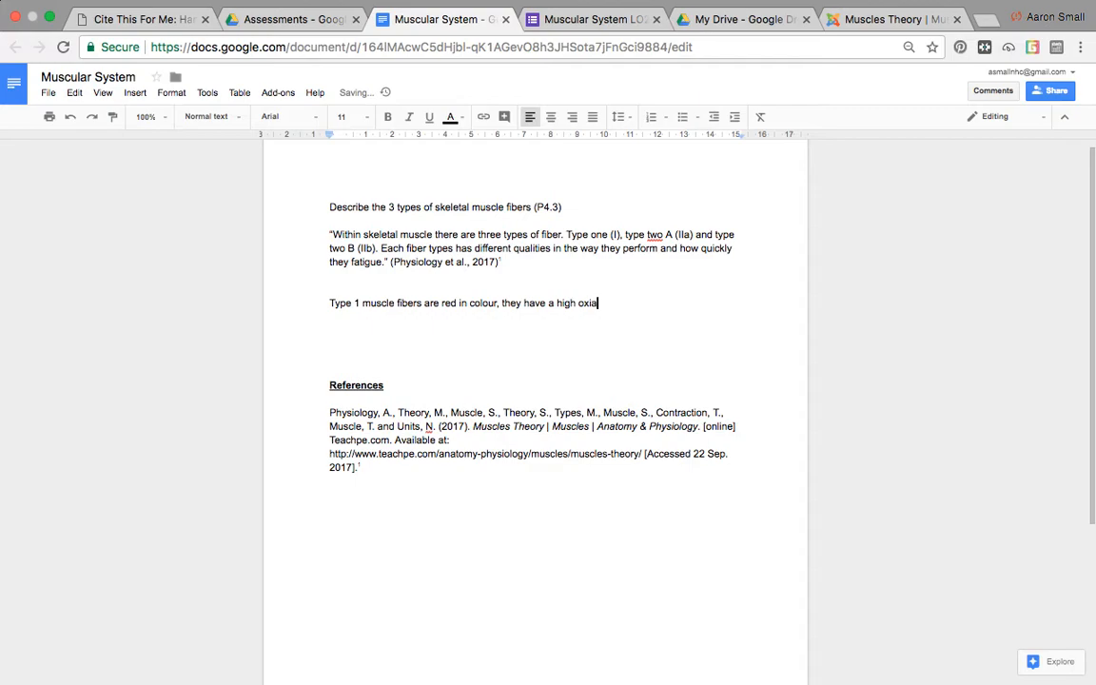
text(oxiaditive capacity)
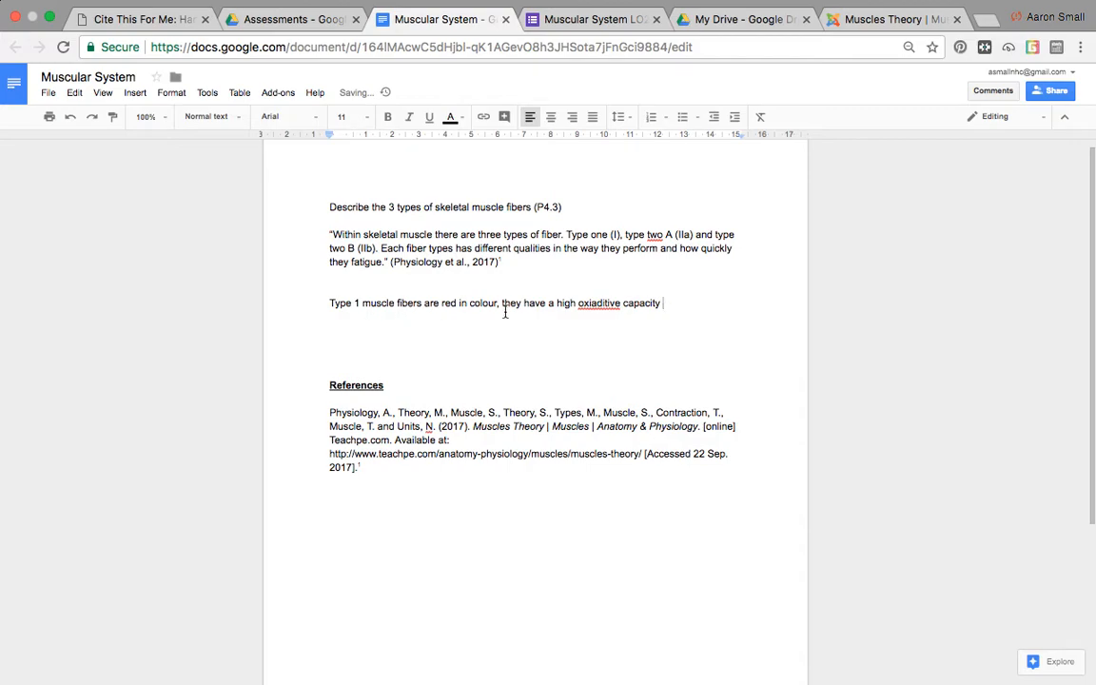
Change "oxiaditive" to "oxiadative" and complete the sentence with "which means that they work aerobically.".
click(608, 303)
key(BackSpace)
text(at)
click(703, 314)
text(which means)
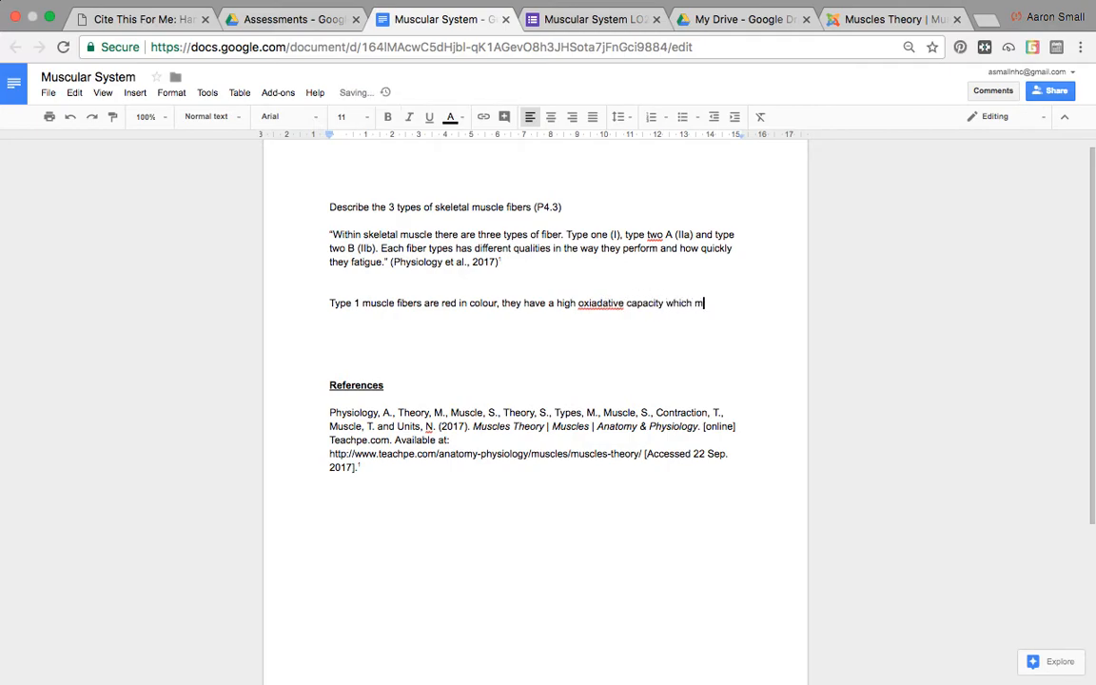
text( that)
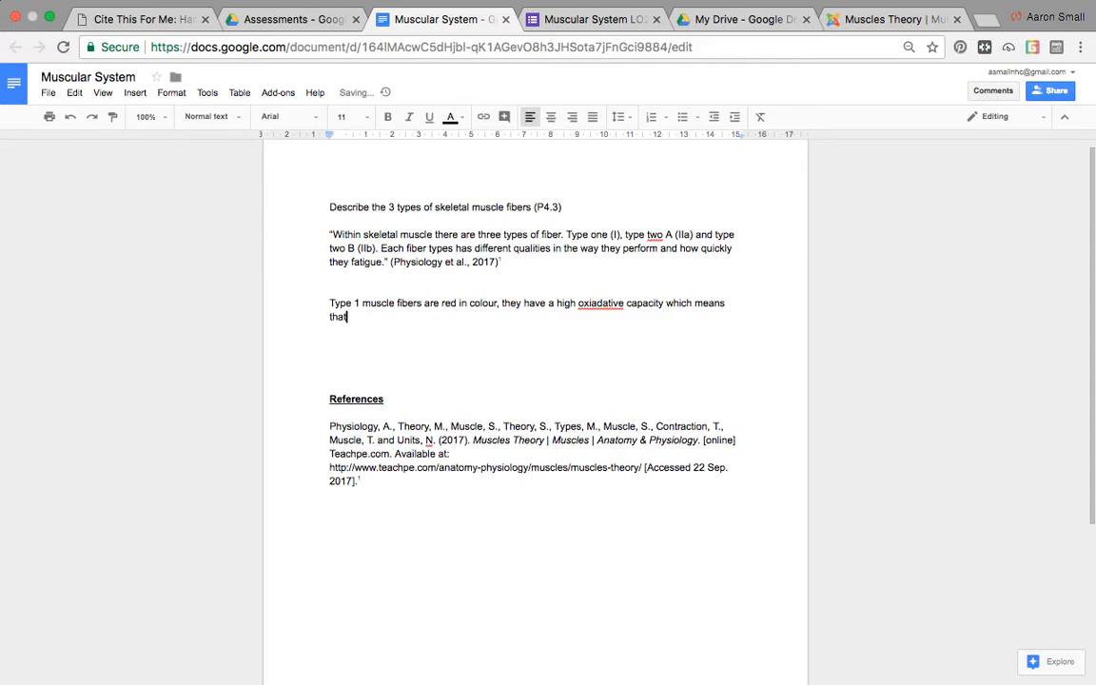
text( they work aerobically.)
Run the spelling check on "oxiadative" and replace it with the suggestion "oxidative".
double_click(580, 305)
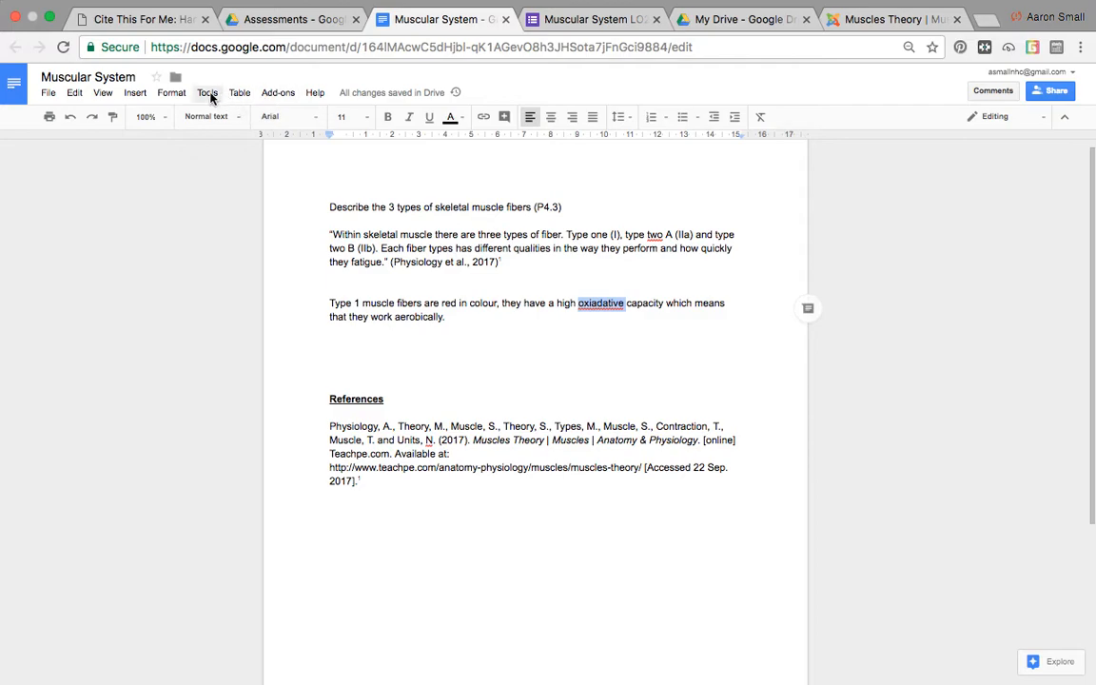
click(209, 94)
click(231, 116)
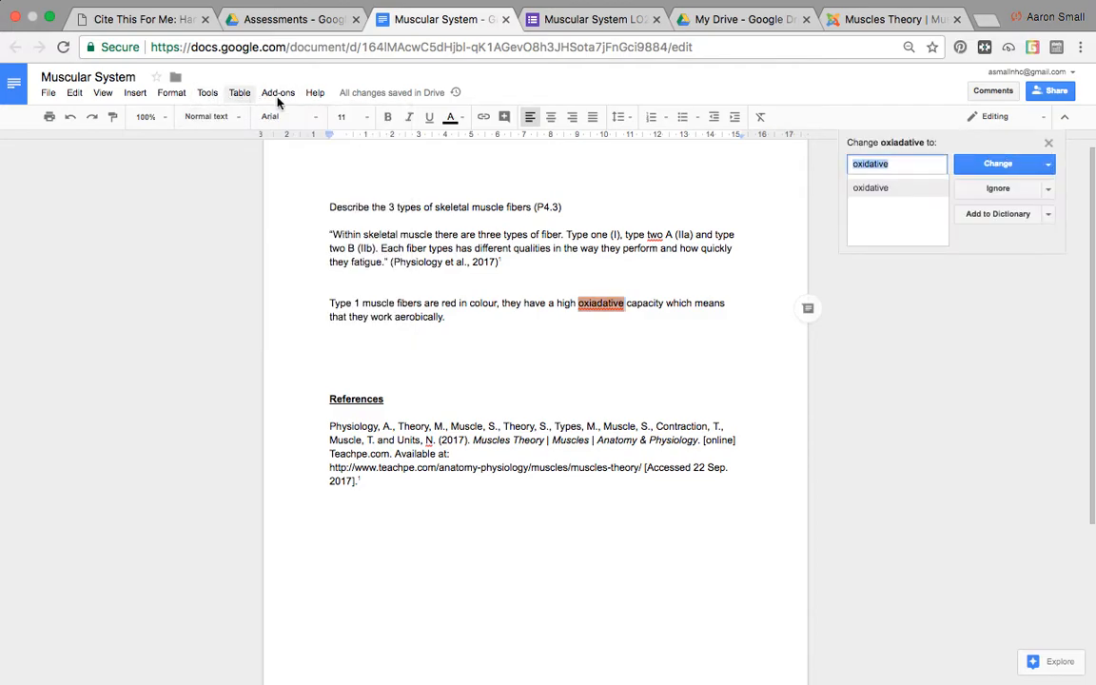
click(887, 190)
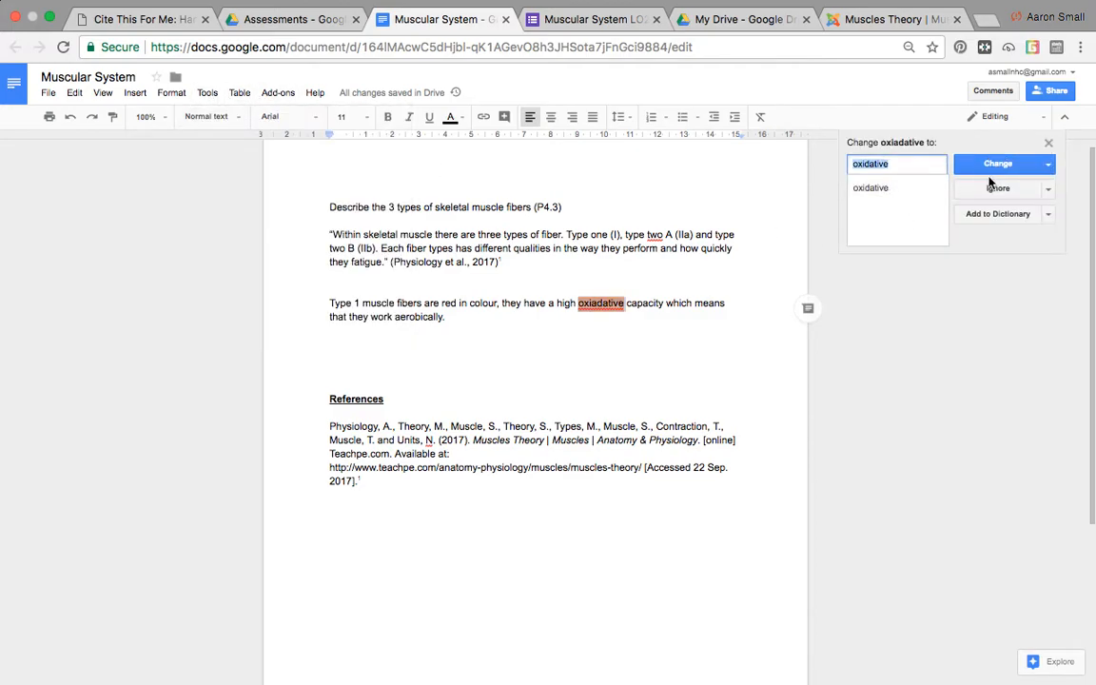
click(990, 167)
click(651, 335)
click(428, 319)
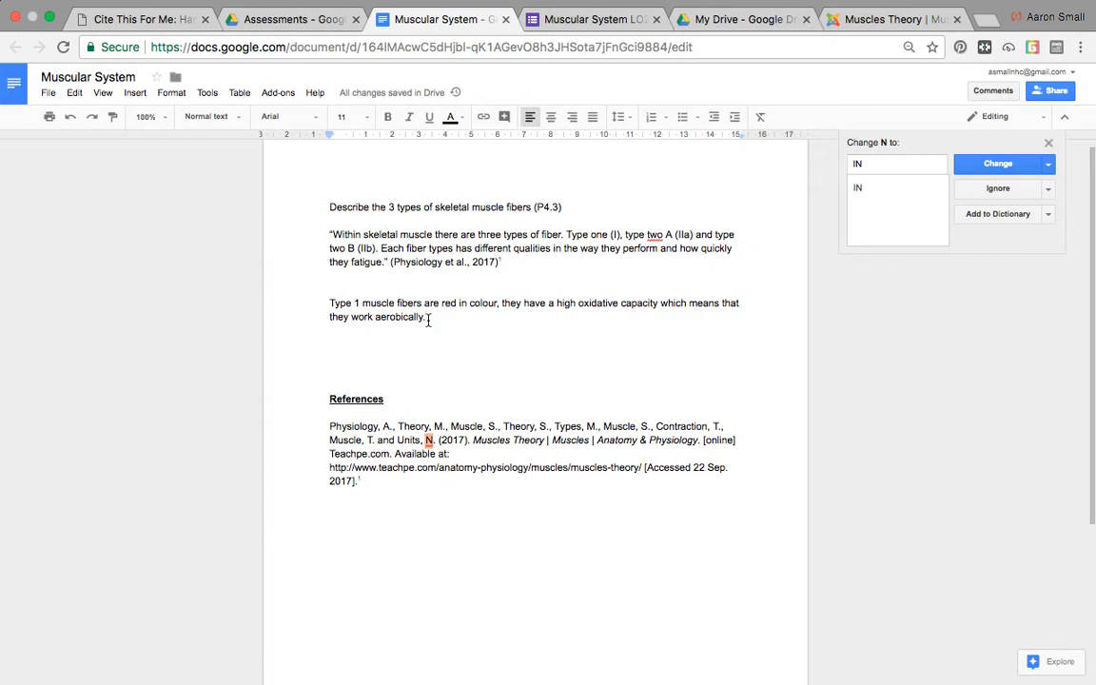
scroll(428, 399, down, 3)
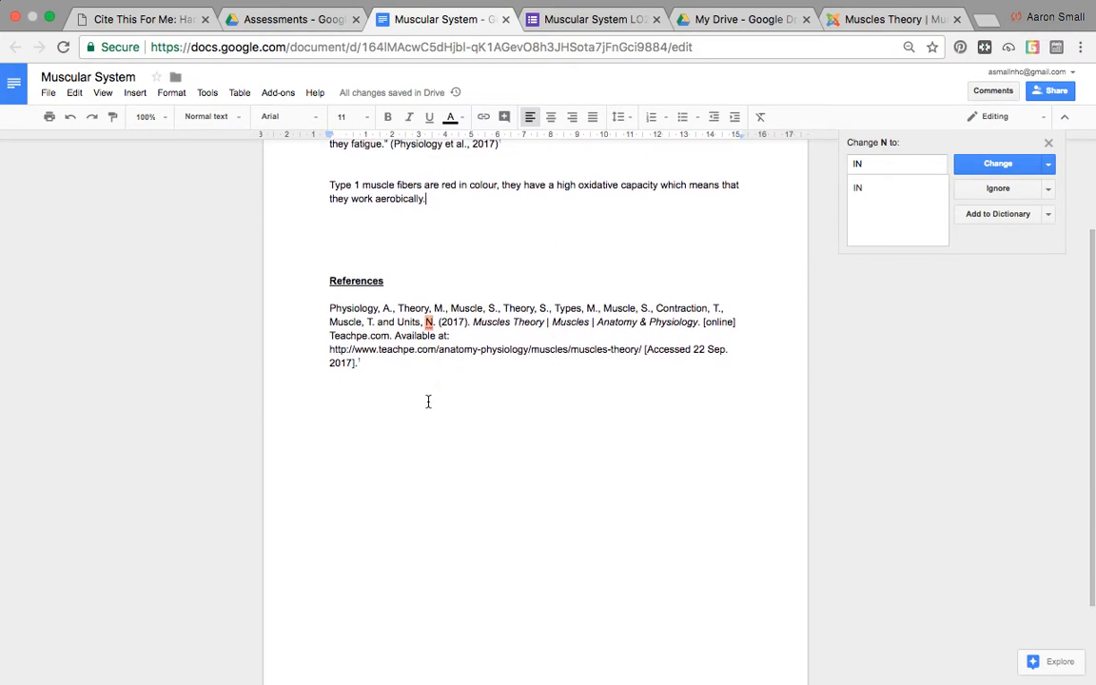
click(379, 376)
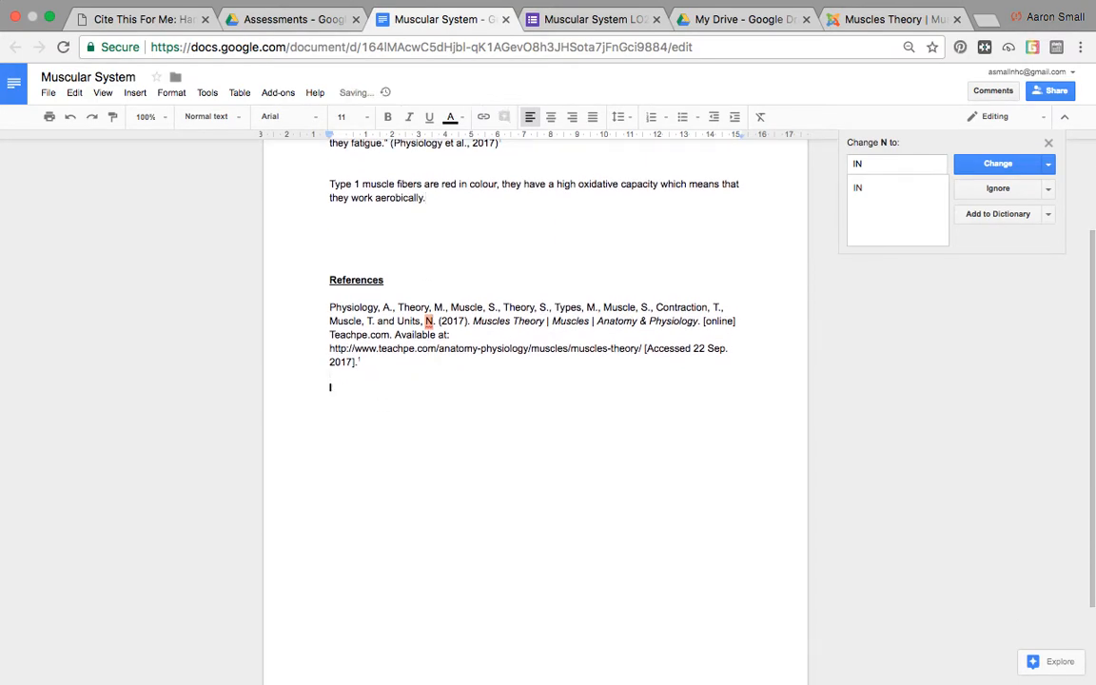
click(111, 24)
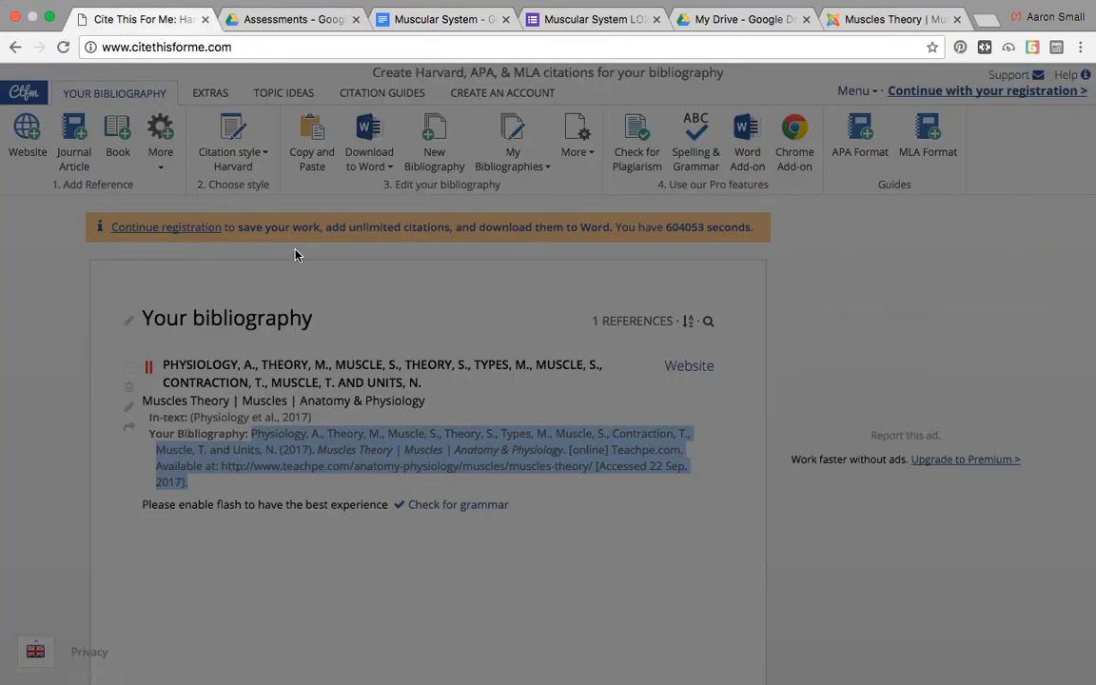
click(118, 137)
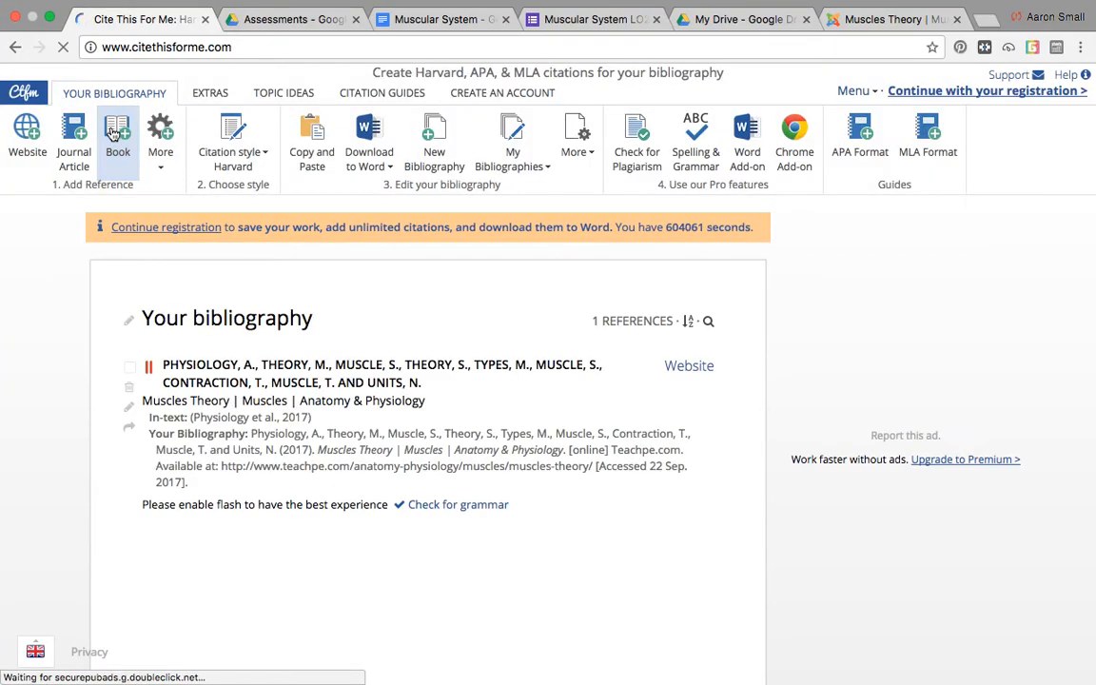
click(287, 240)
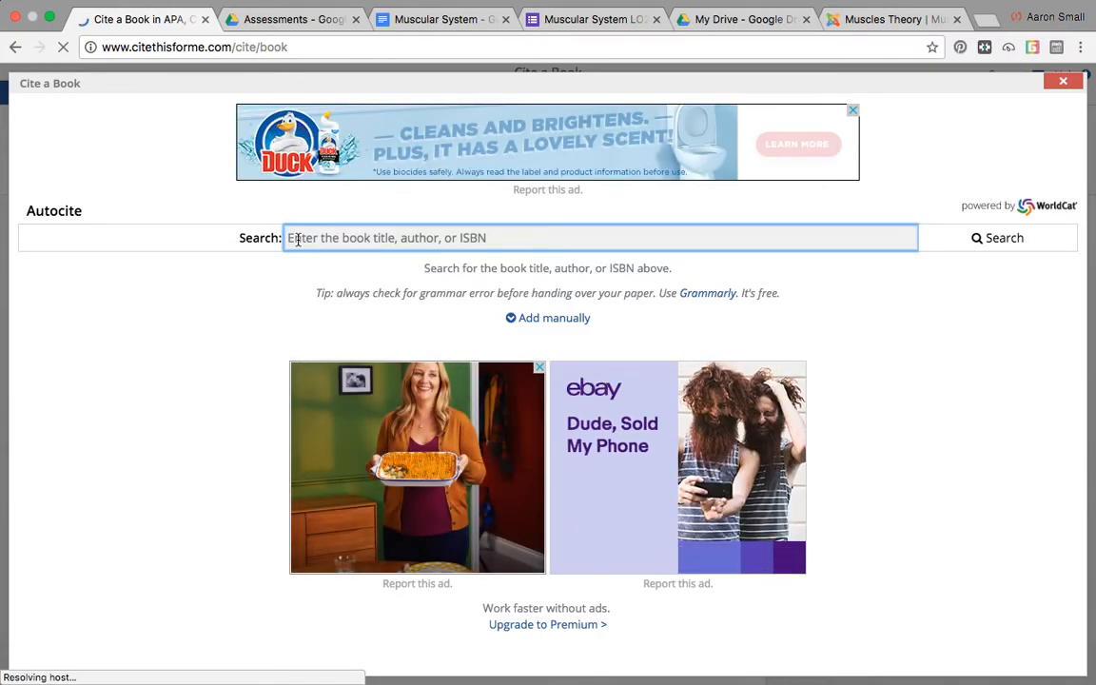
text(9781)
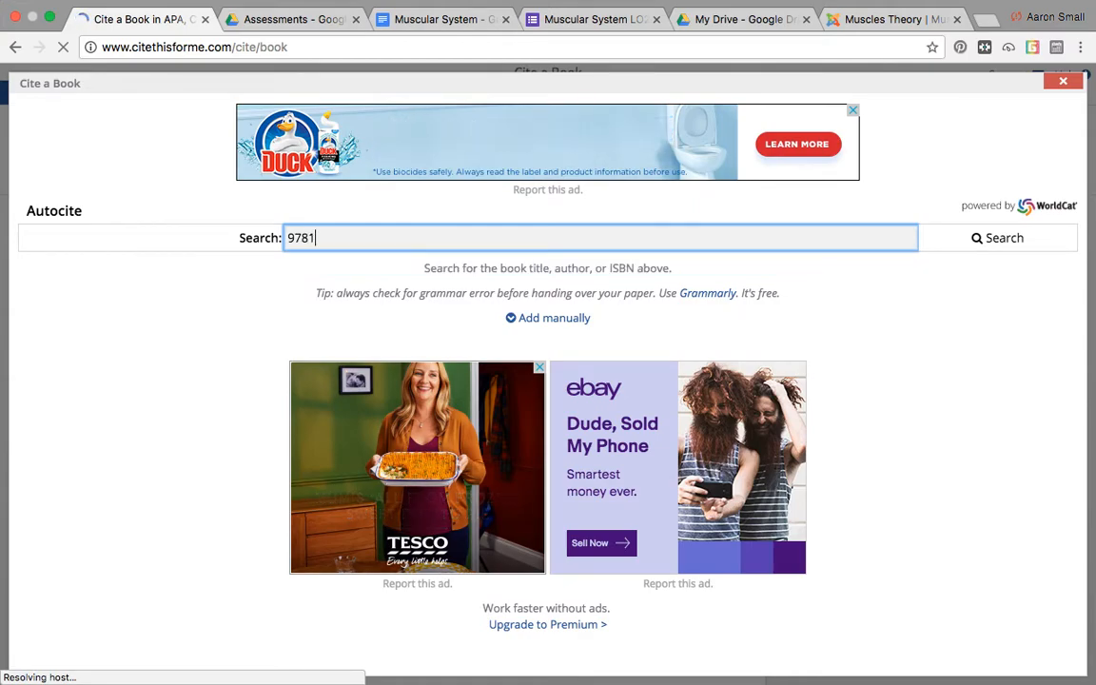
text(8)
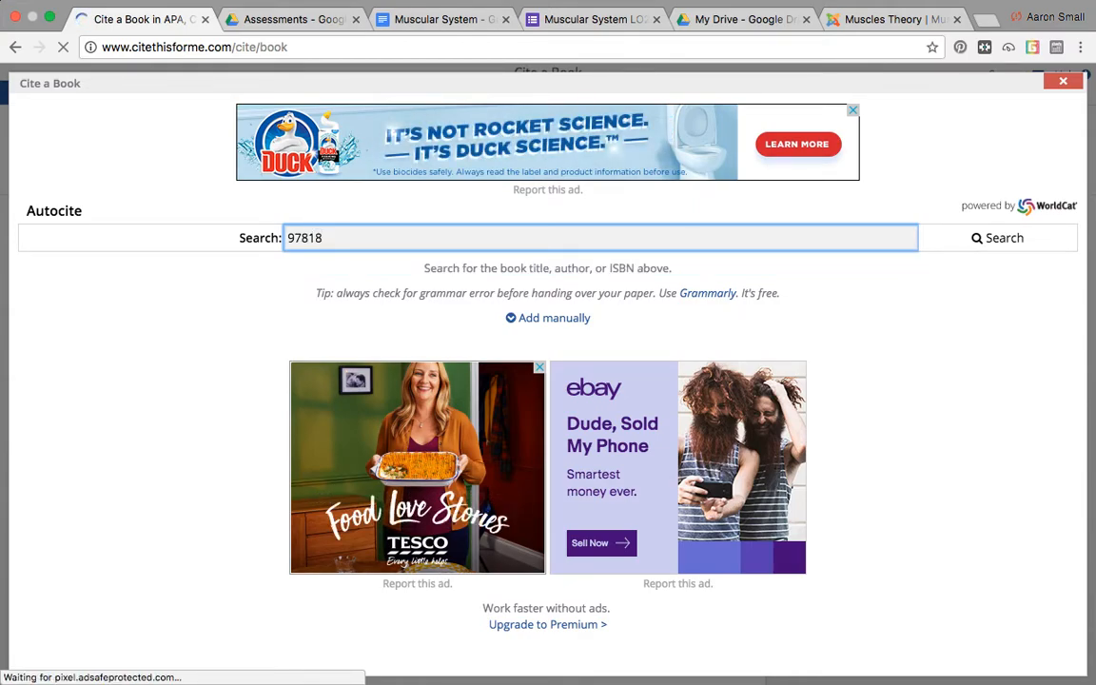
text(46)
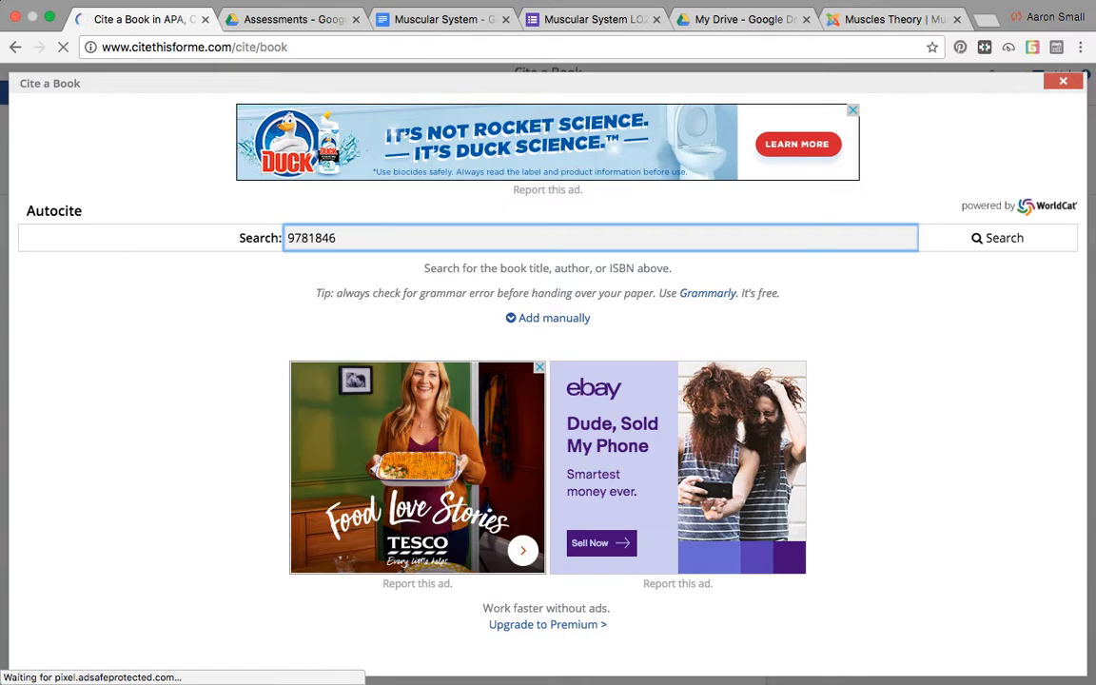
text(906510)
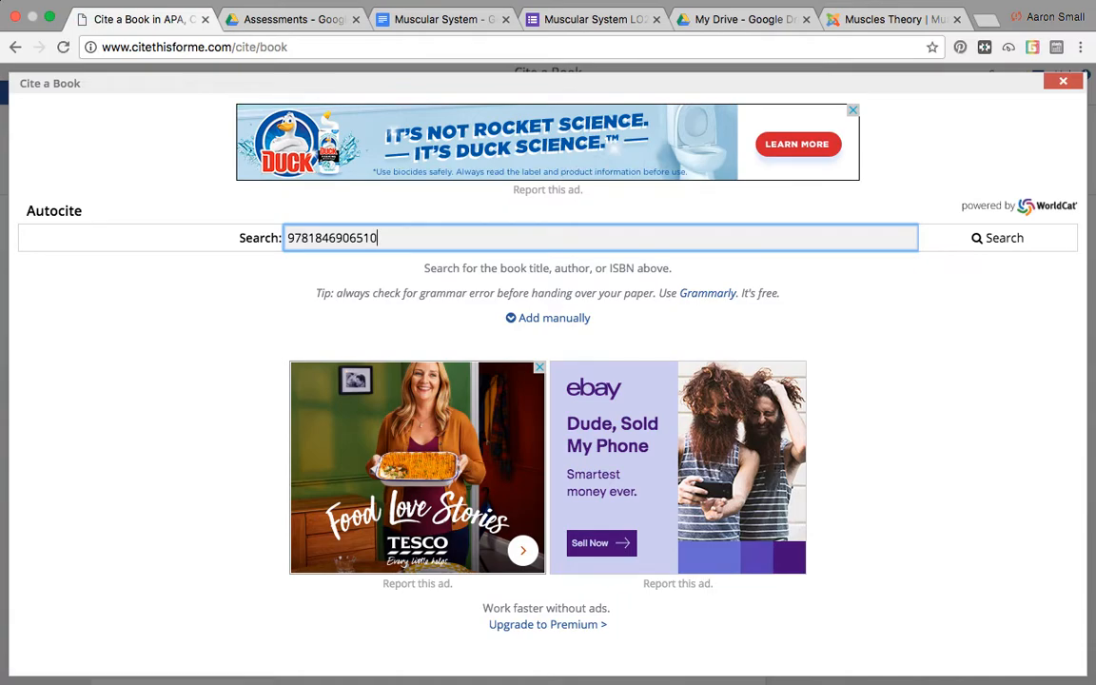
key(Return)
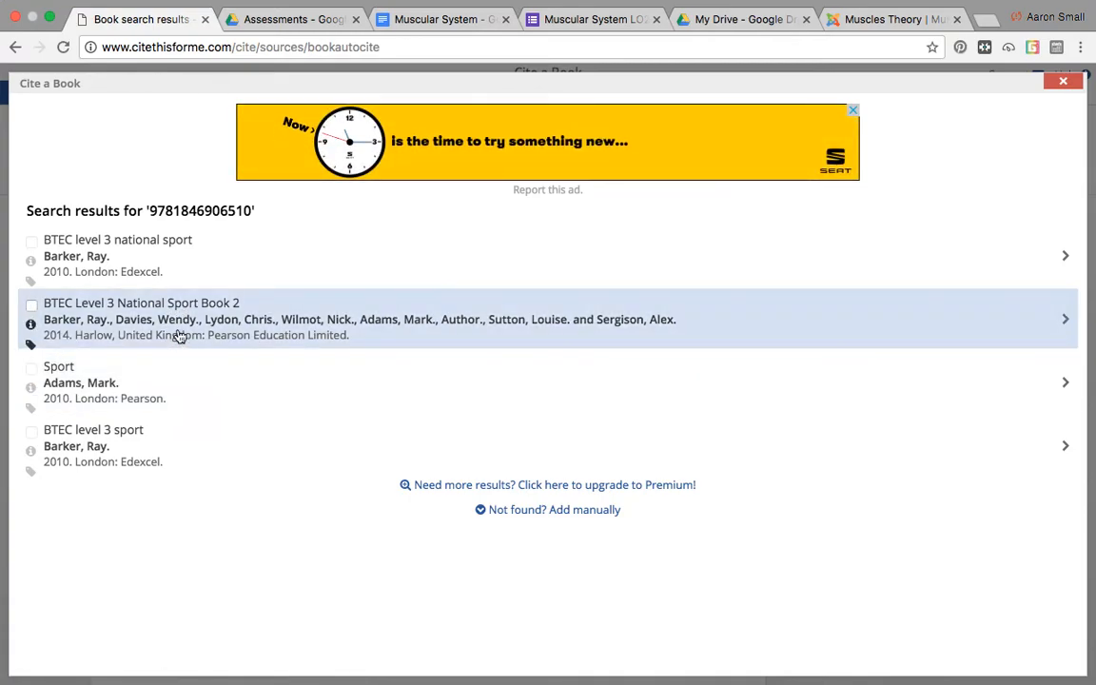
Choose the 2010 Edexcel book "BTEC level 3 national sport" and add it to the bibliography as a reference.
click(134, 263)
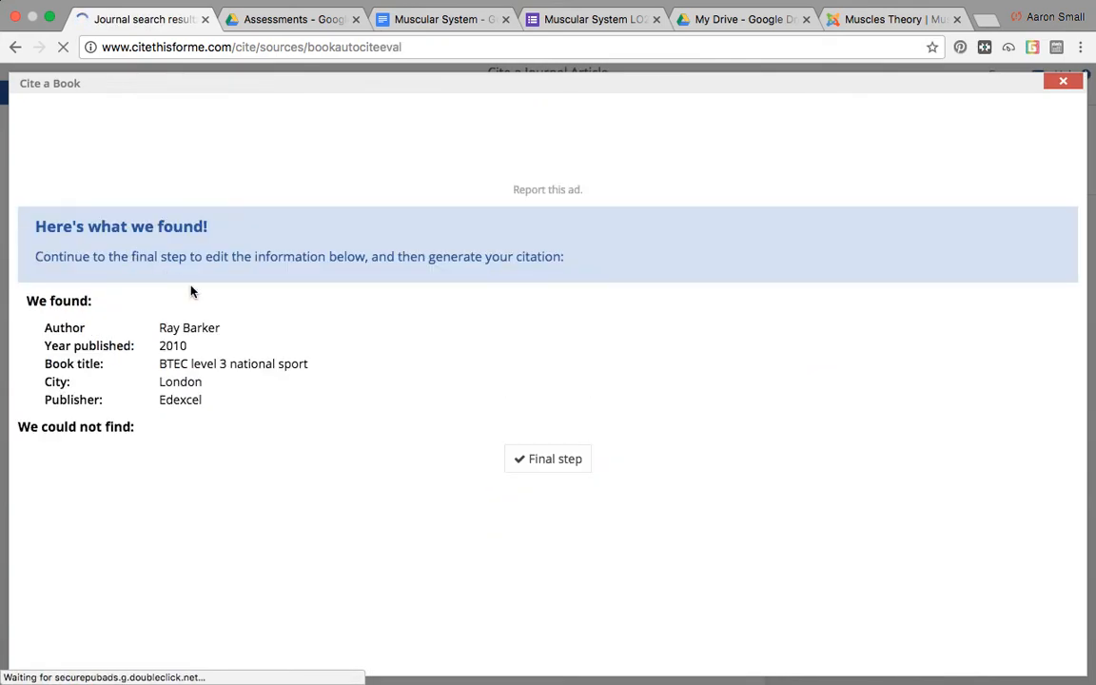
click(534, 458)
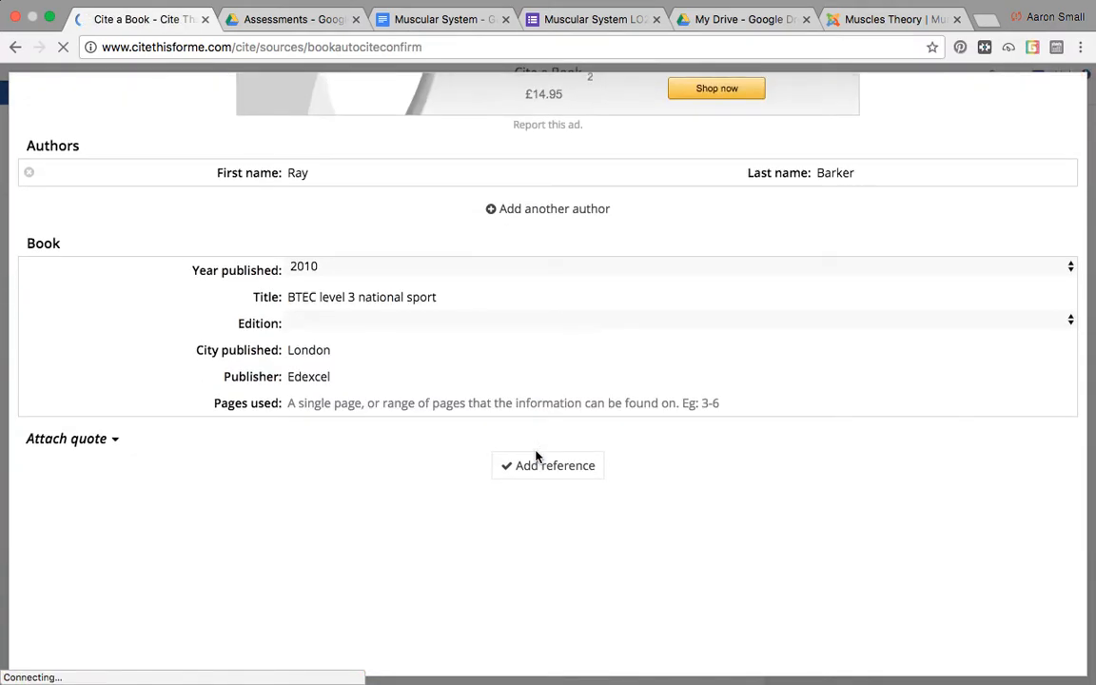
click(534, 468)
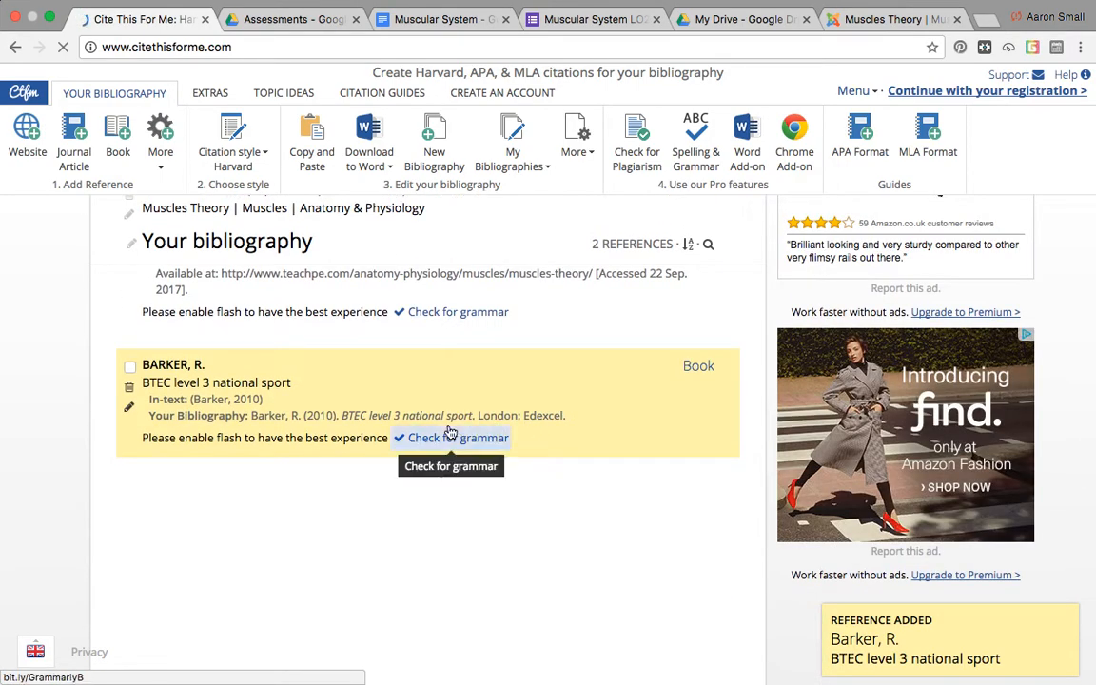
Copy the "BTEC level 3 national sport" bibliography entry and paste it beneath the website reference in the Muscular System document.
click(131, 367)
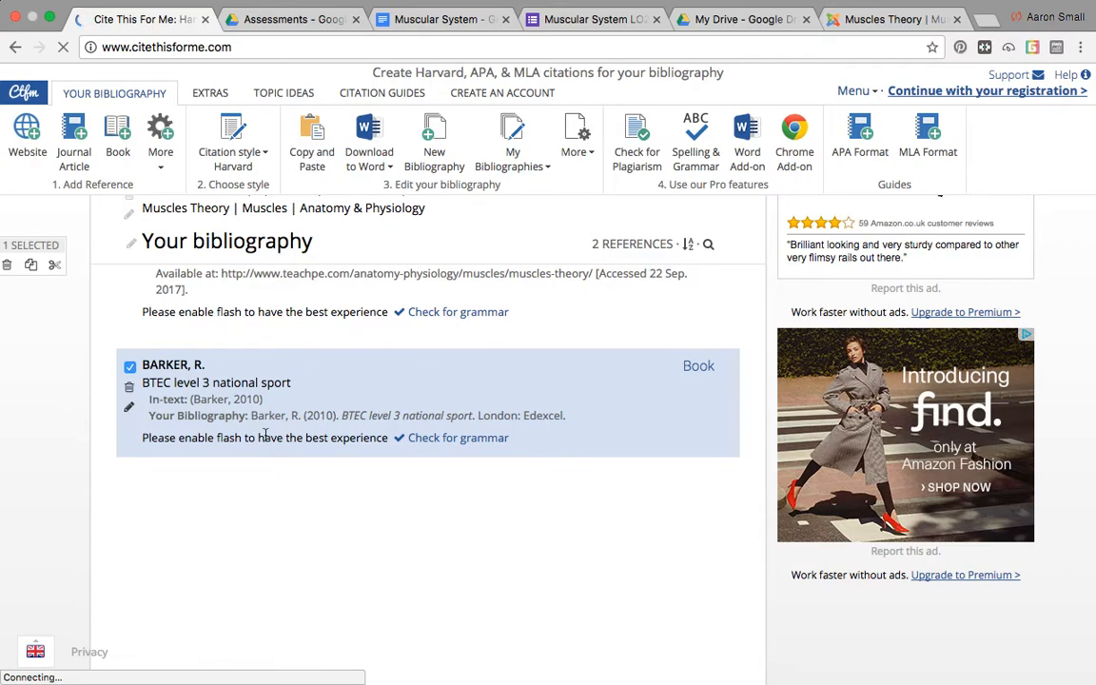
scroll(259, 469, down, 2)
scroll(259, 467, up, 2)
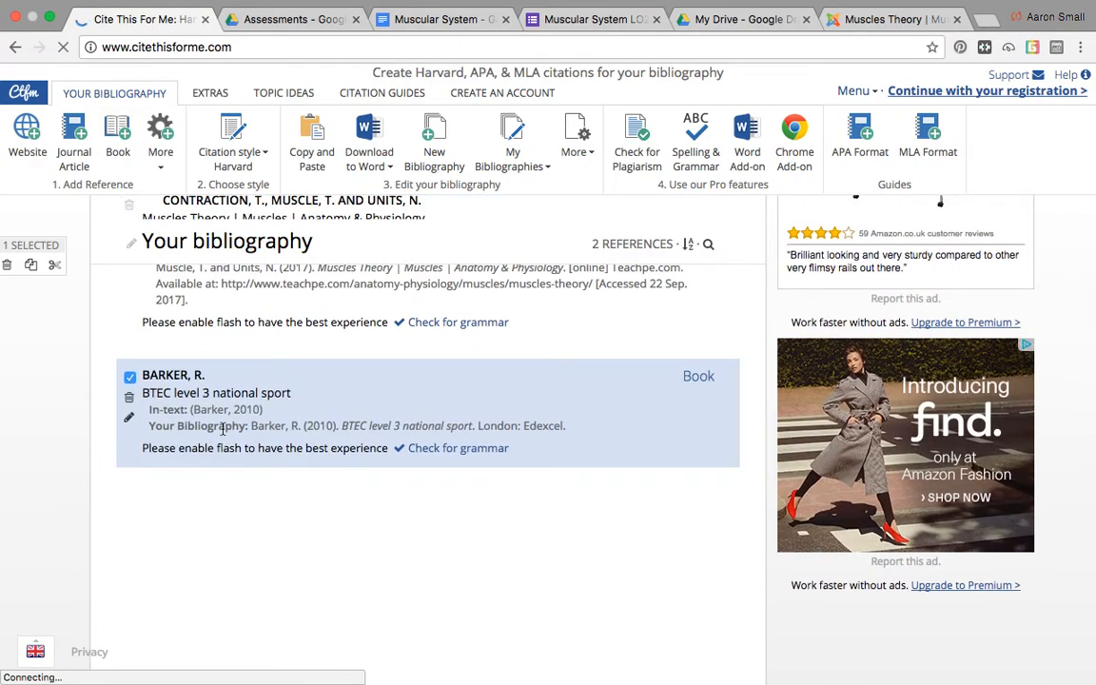
drag(252, 425, 567, 433)
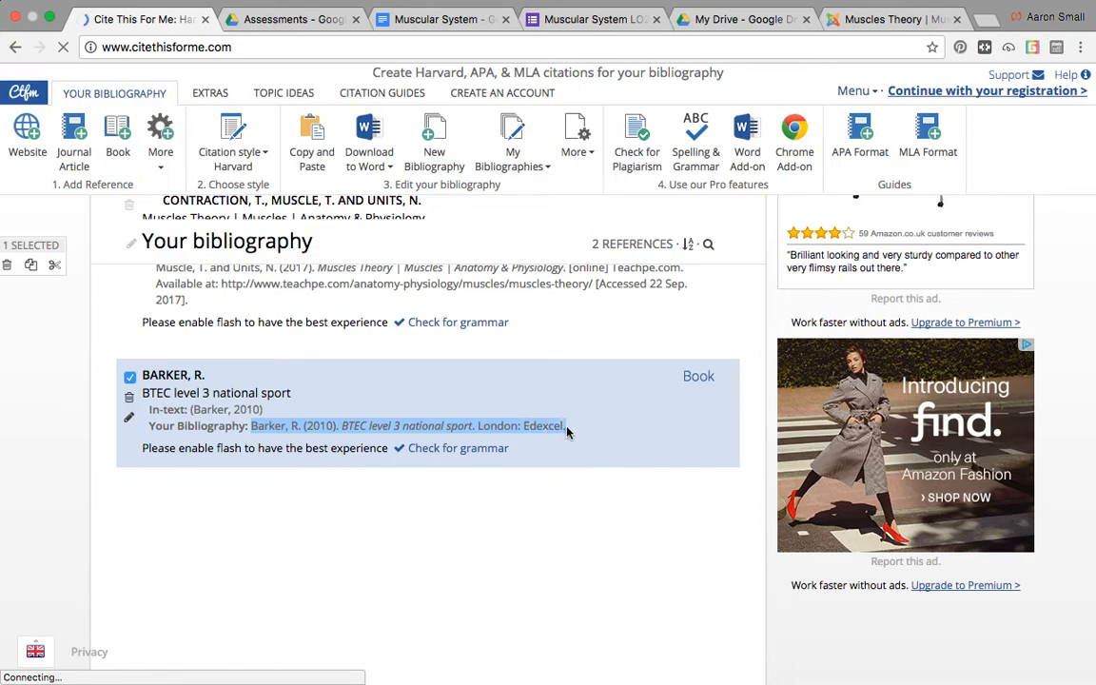
key(super+c)
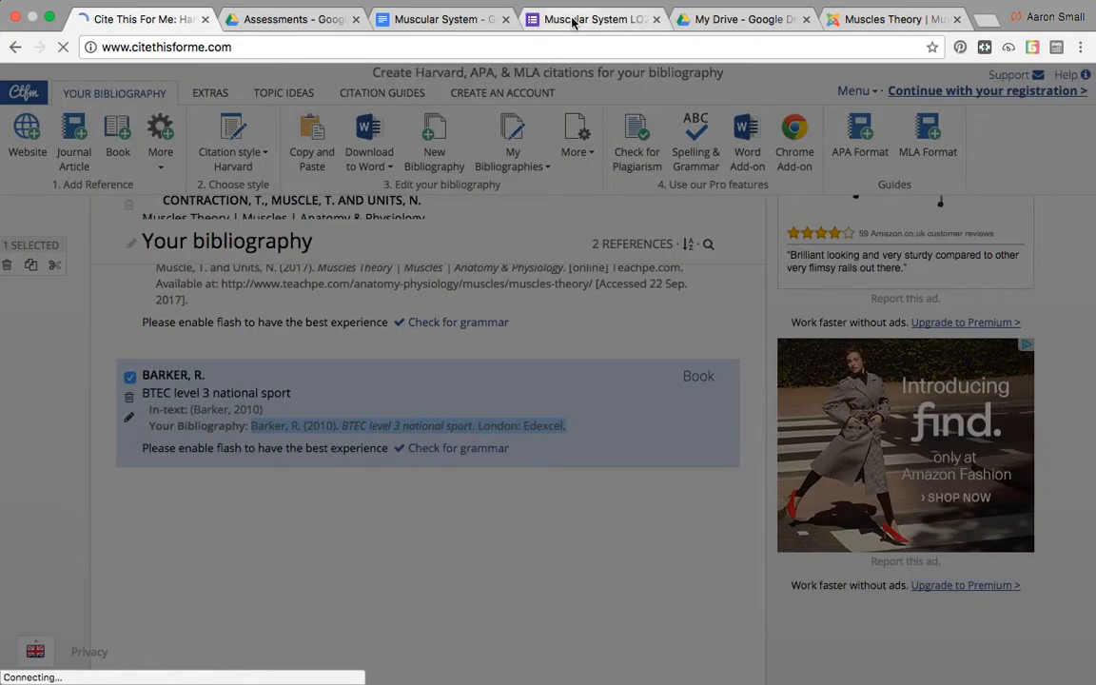
click(453, 28)
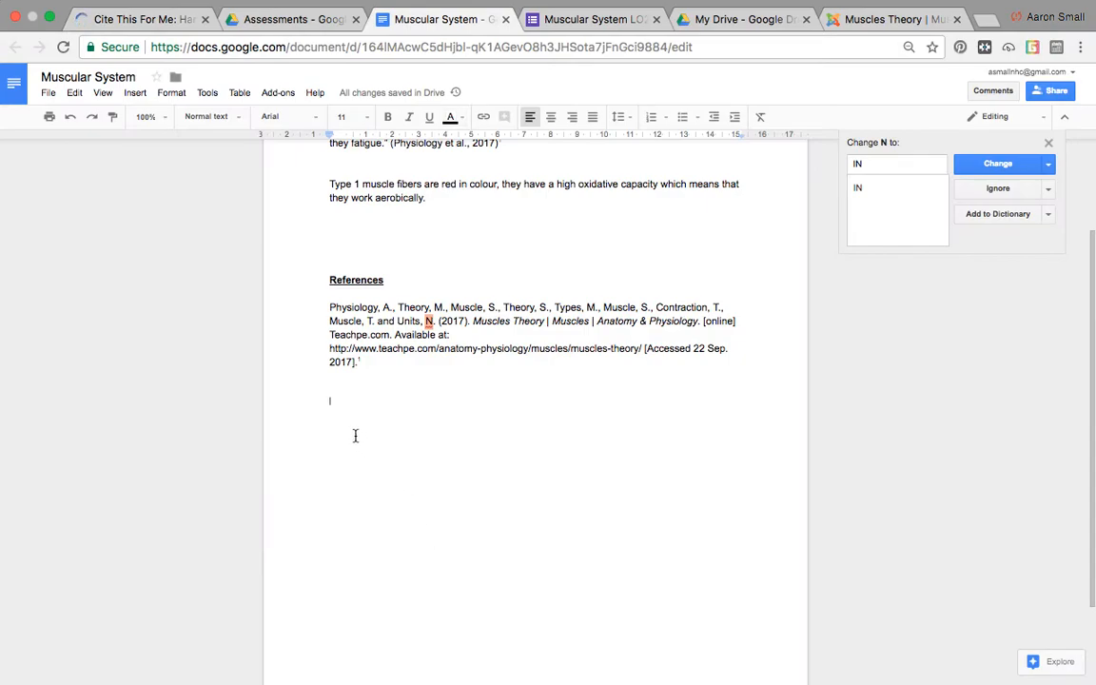
key(super+v)
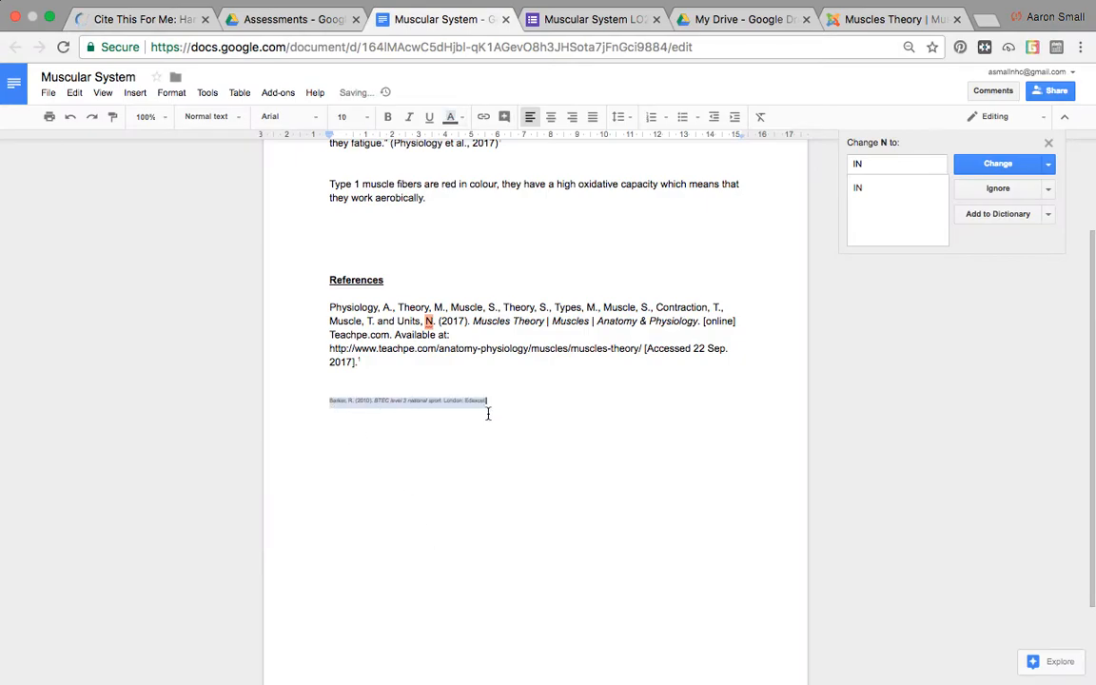
Copy the book's full bibliography entry again from Cite This For Me and paste it over the book entry in the Muscular System document.
click(147, 19)
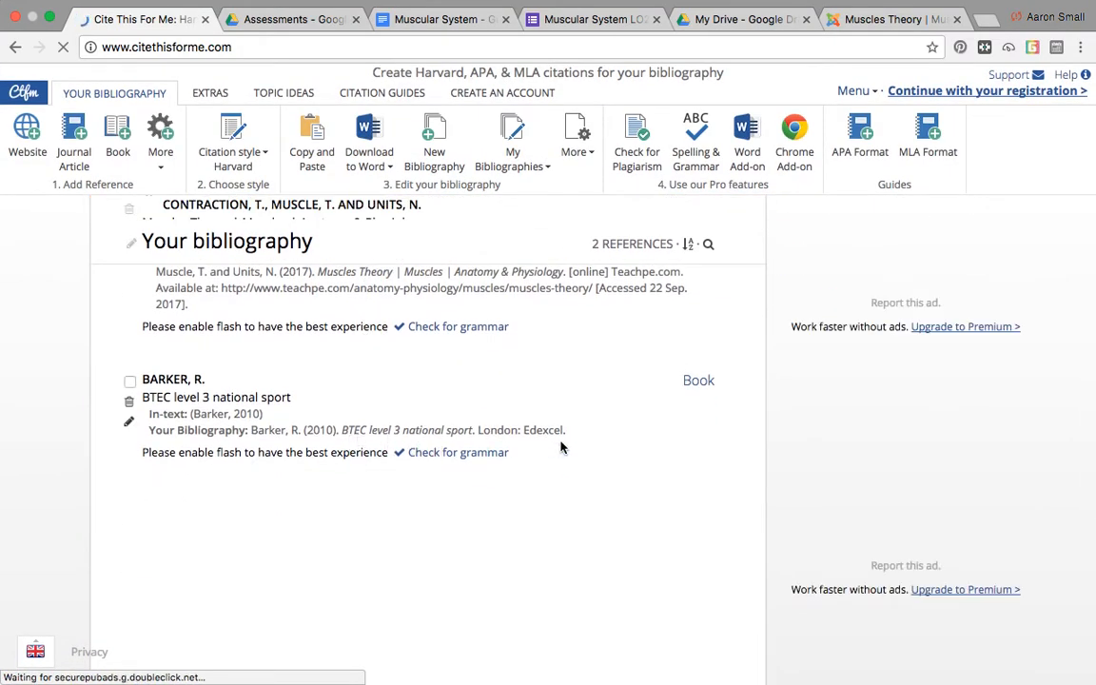
triple_click(296, 422)
drag(296, 422, 249, 430)
key(super+c)
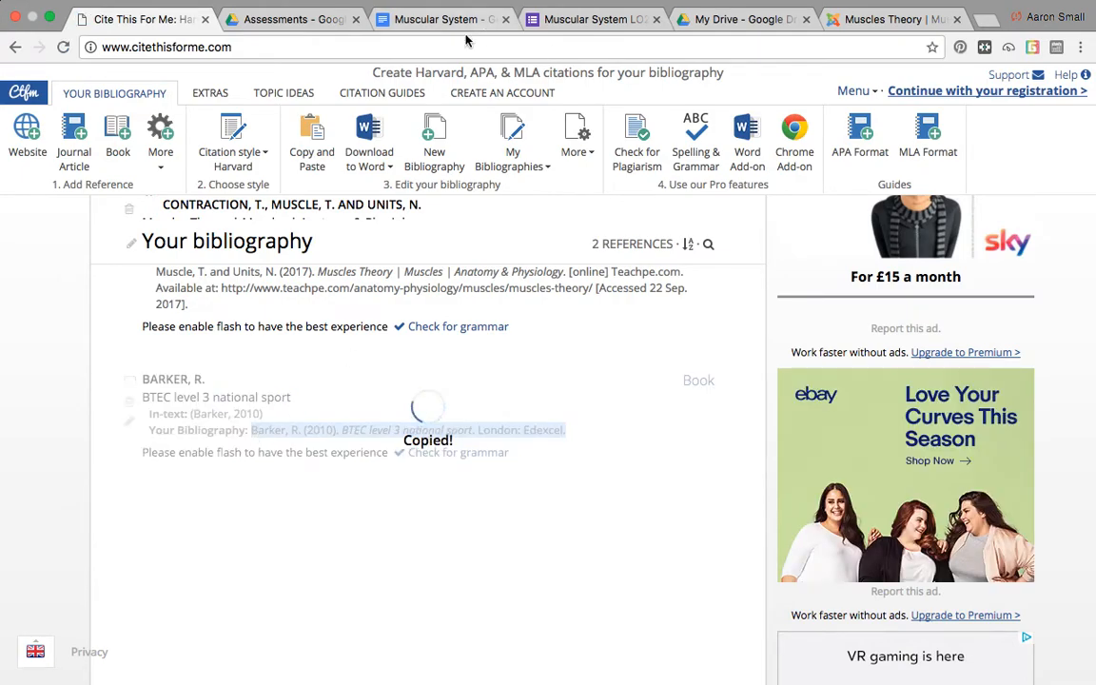
click(456, 20)
drag(492, 401, 317, 395)
key(super+v)
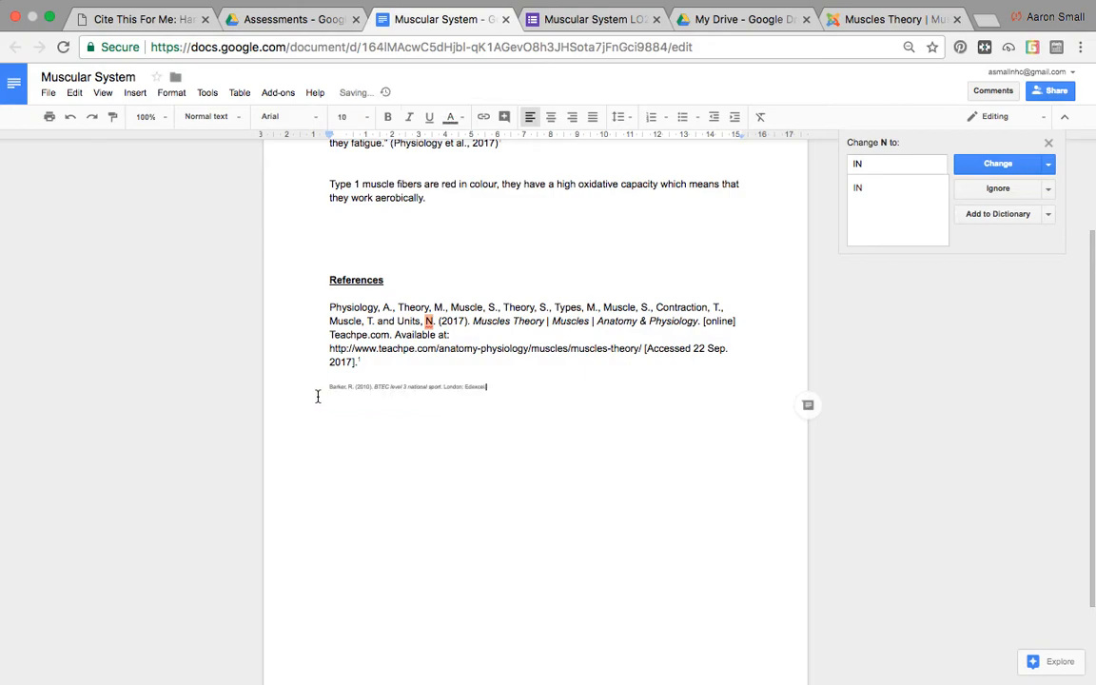
Format all the document's text, from the question heading to the book reference, as Arial, size 12, in black.
drag(492, 387, 320, 387)
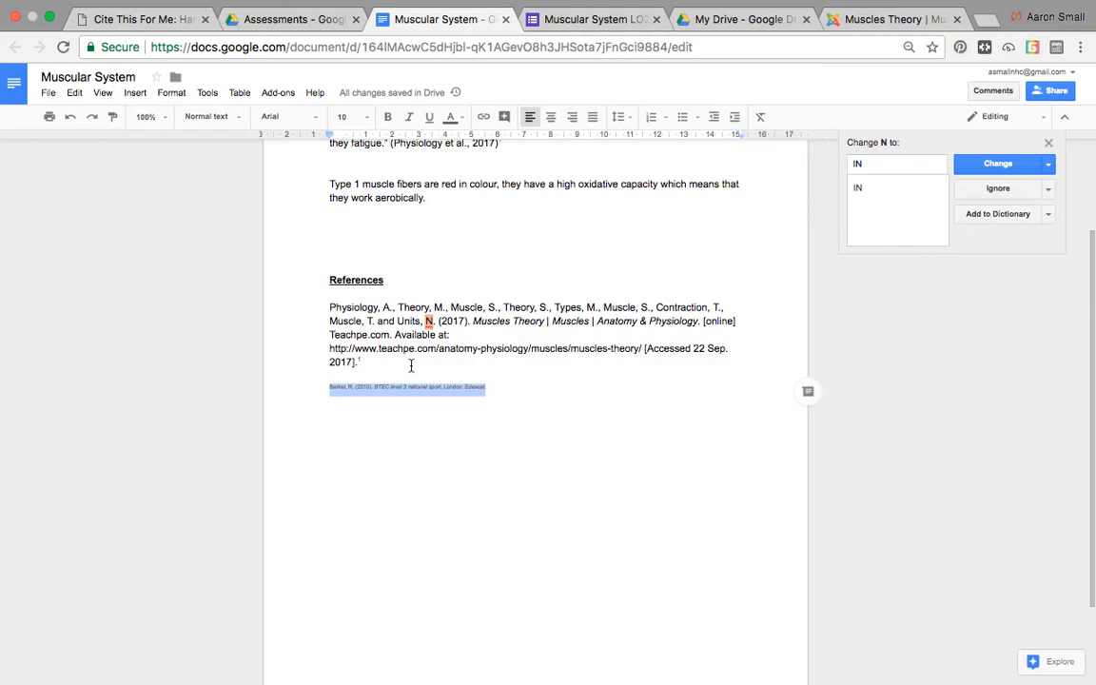
drag(497, 386, 317, 124)
click(317, 125)
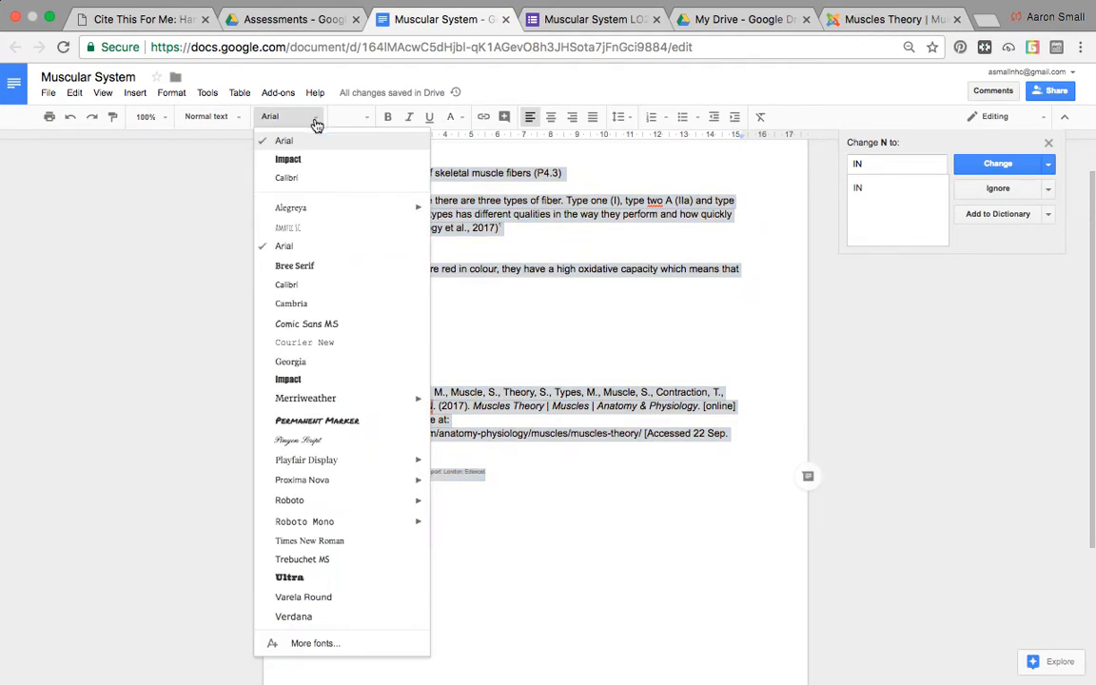
click(287, 143)
click(364, 116)
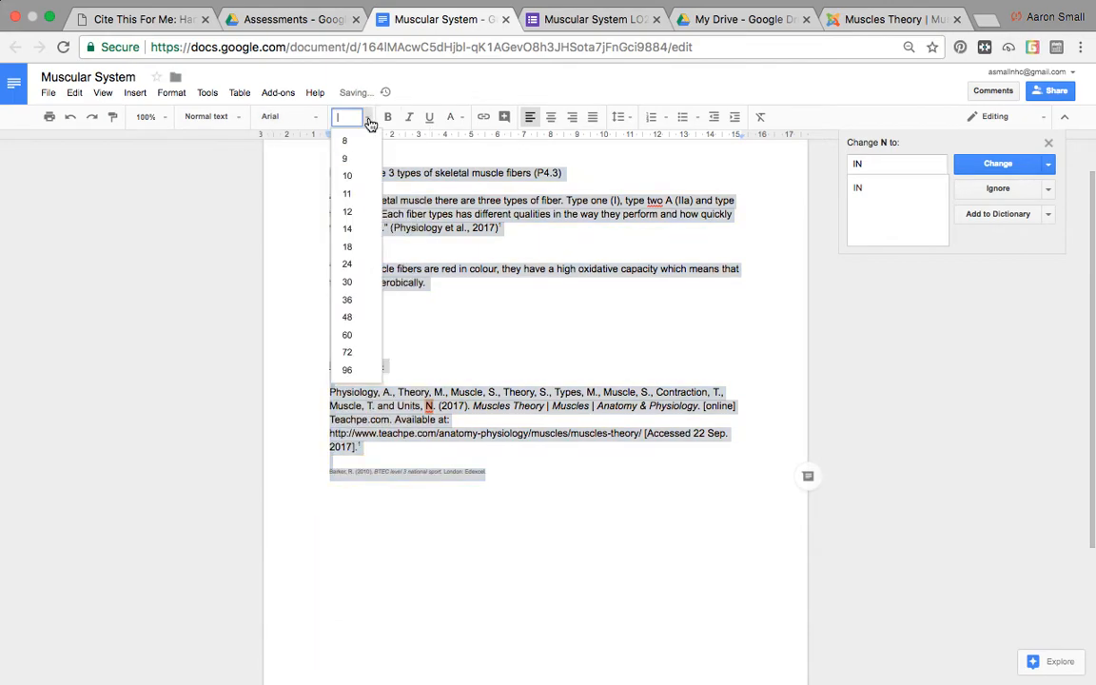
click(349, 215)
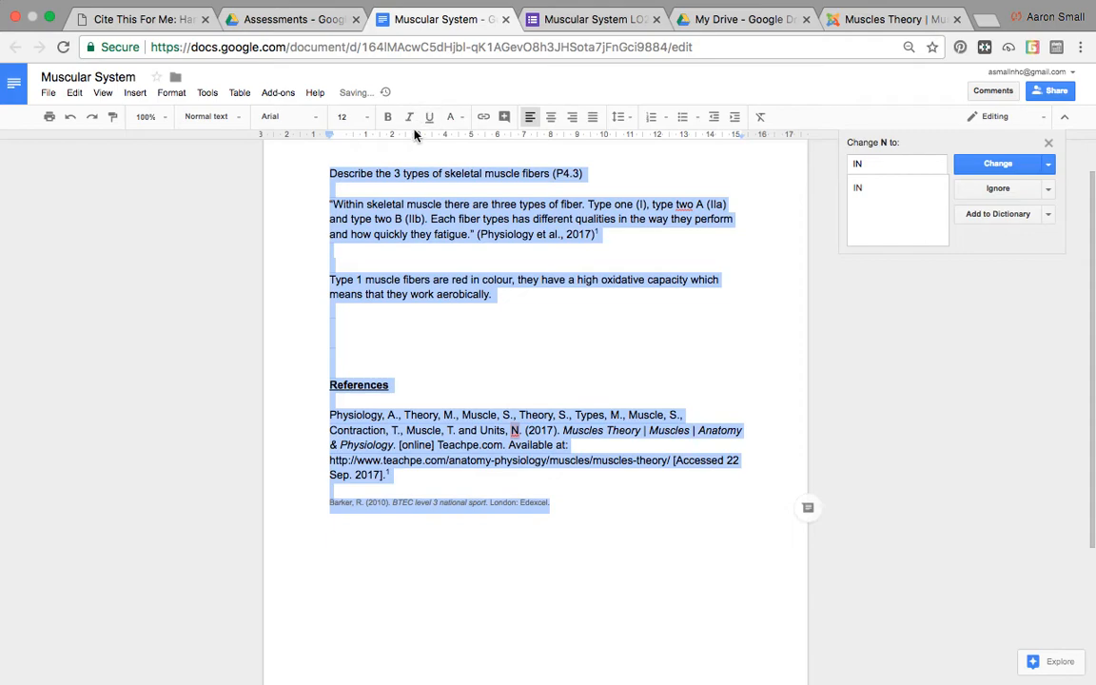
click(462, 120)
click(458, 170)
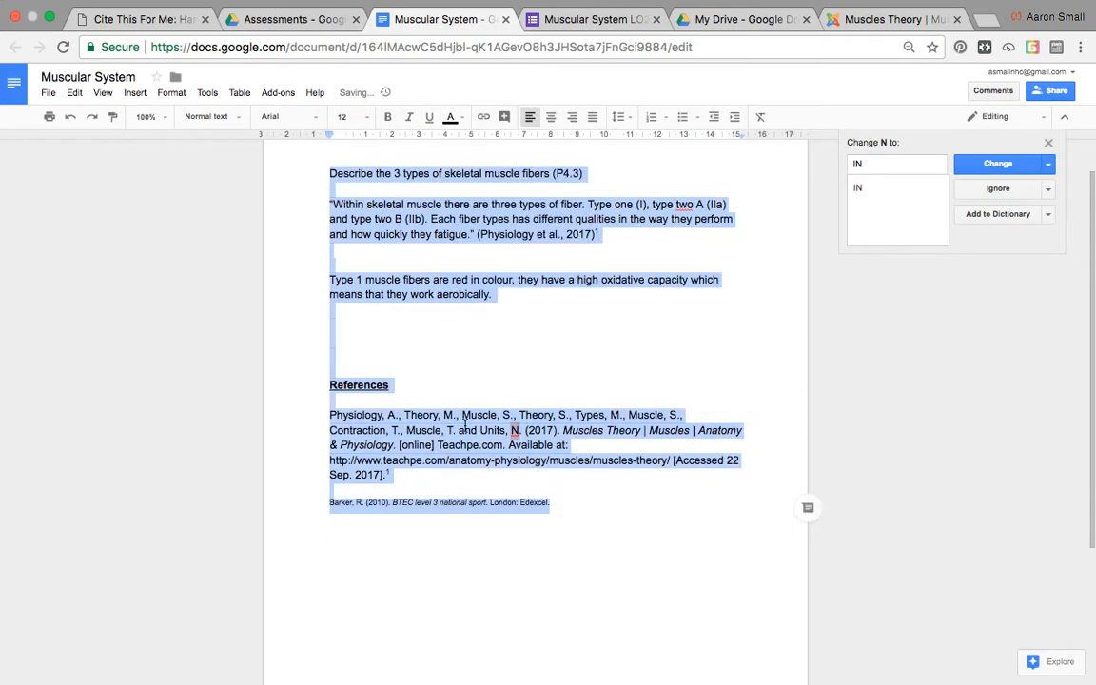
click(530, 491)
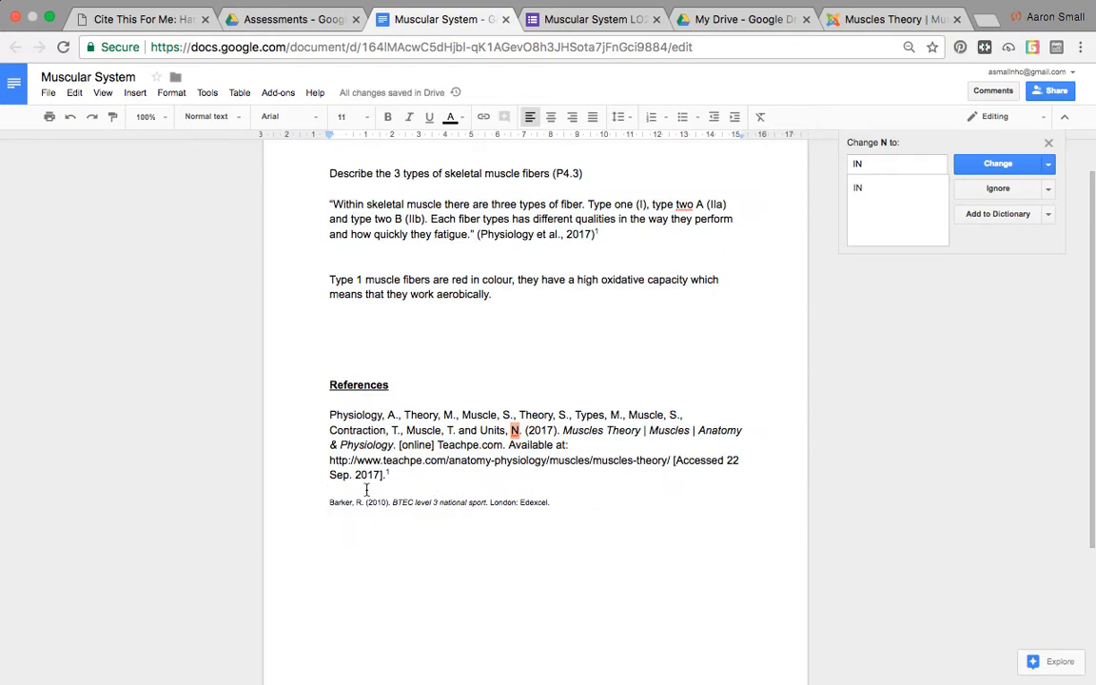
drag(554, 504, 333, 496)
drag(492, 295, 329, 277)
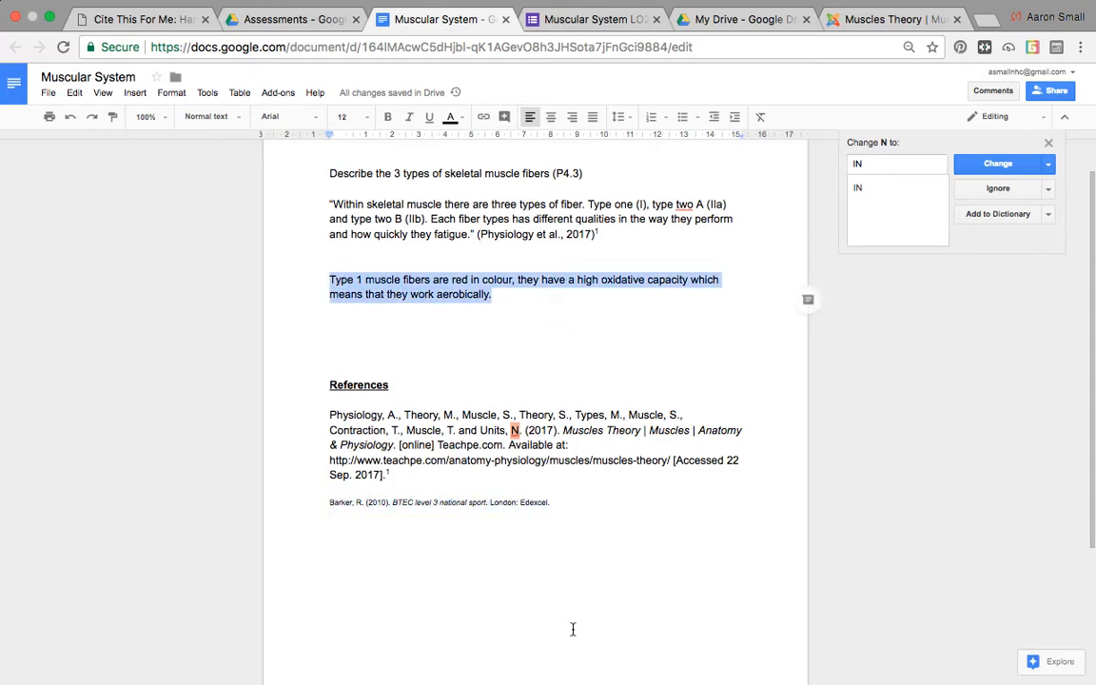
click(505, 297)
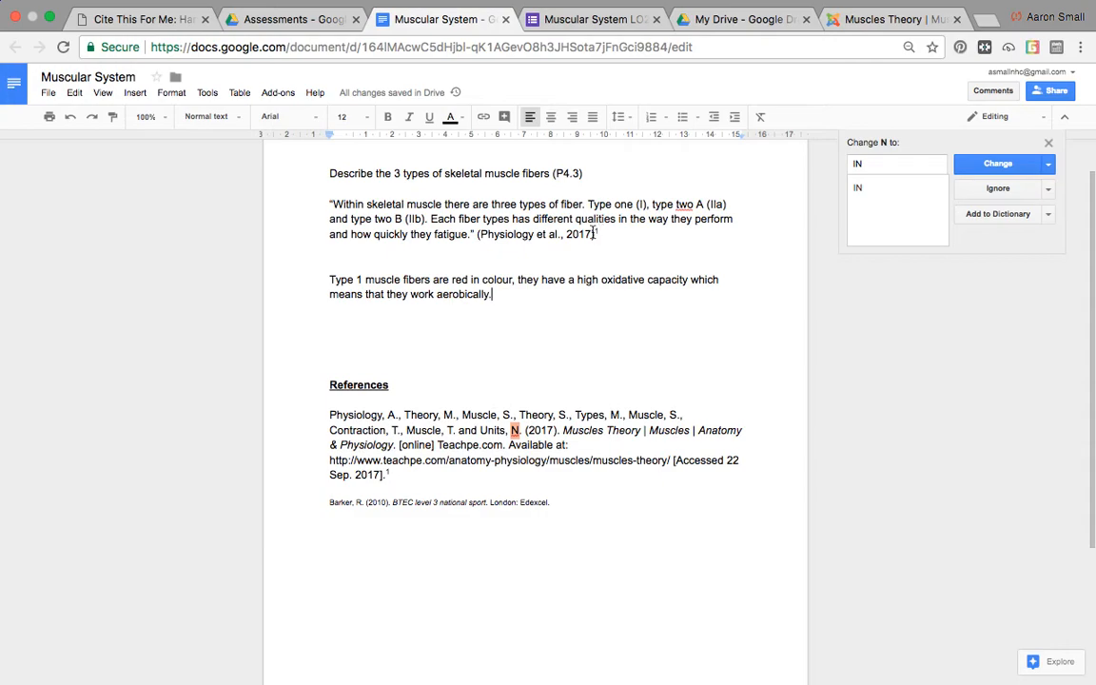
drag(558, 501, 326, 508)
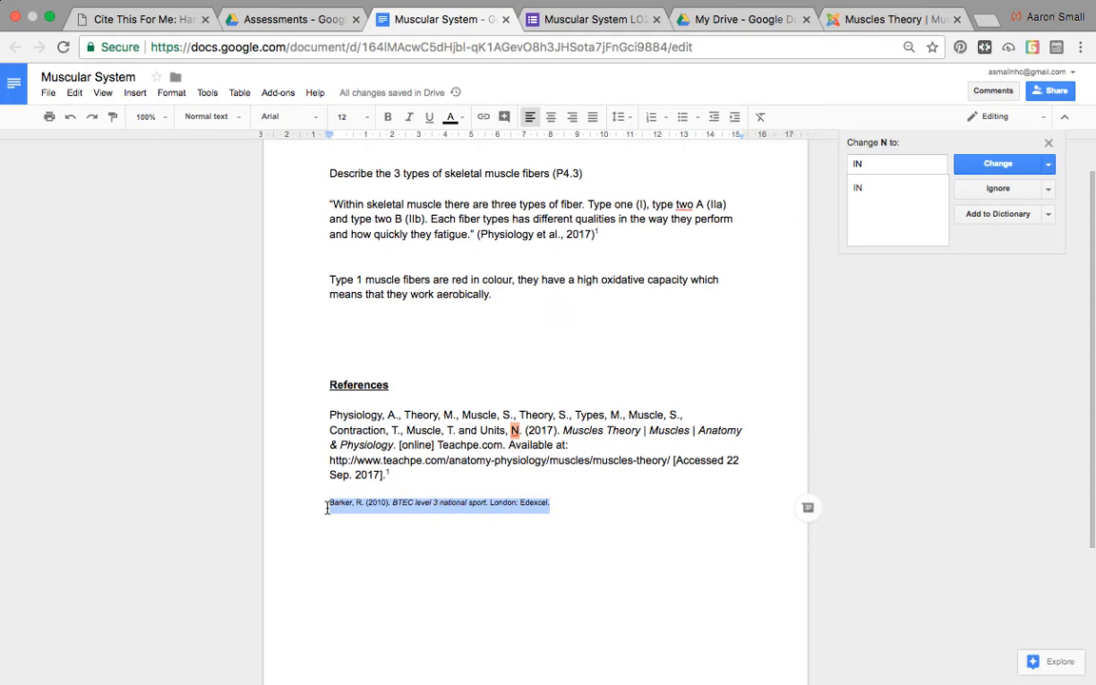
click(442, 521)
key(Return)
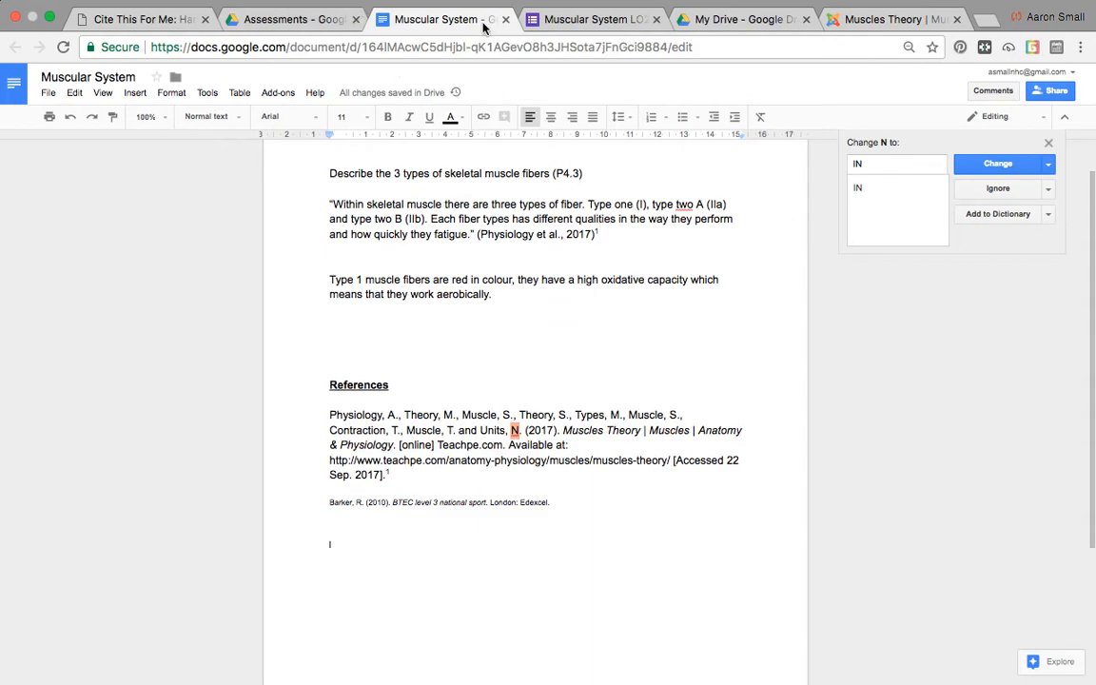
Add a new paragraph beneath the Type 1 muscle fibers text reading "Type 2A muscle fibers.".
click(494, 293)
key(Return)
key(Return)
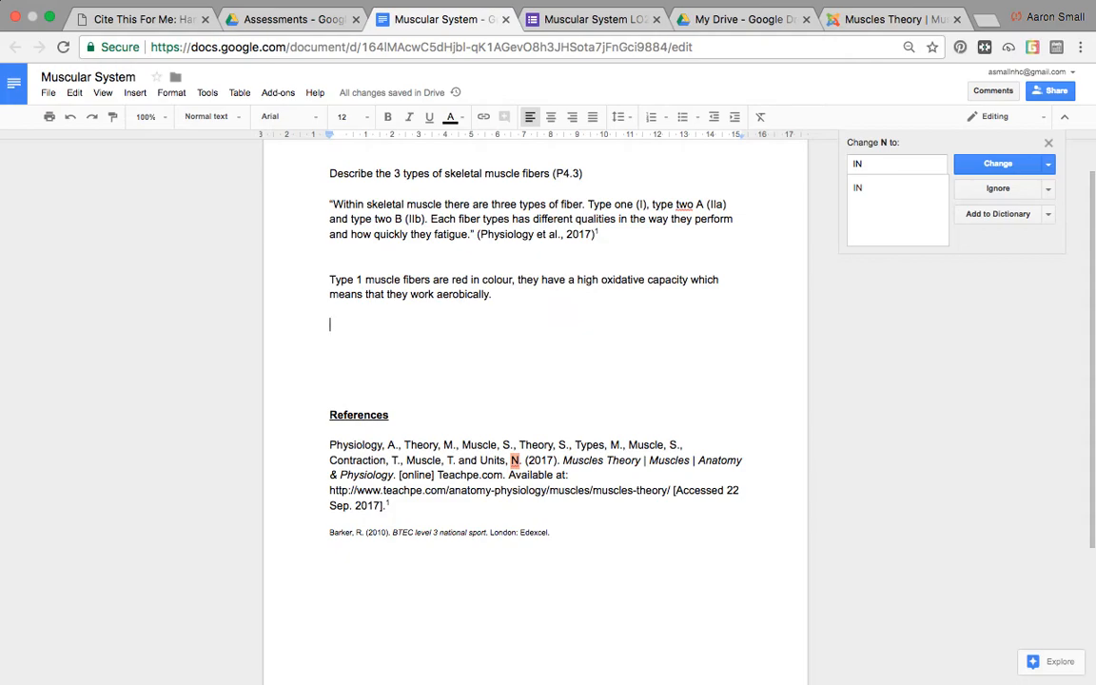
text(Type 2 A)
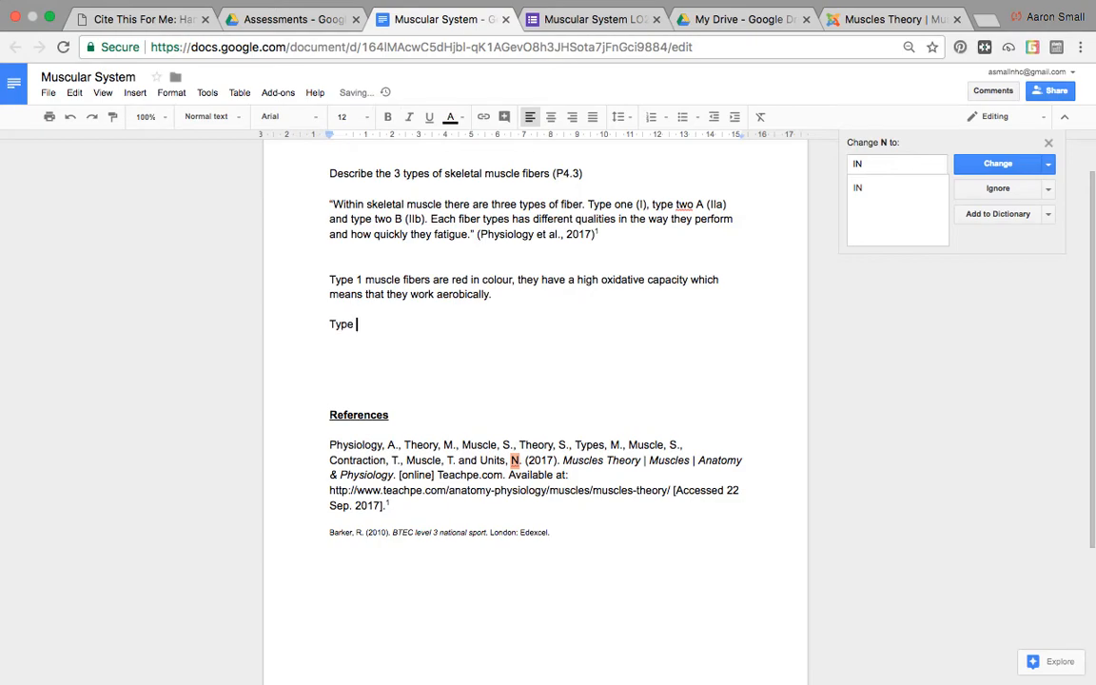
key(BackSpace)
key(BackSpace)
text(A muscle fibers.)
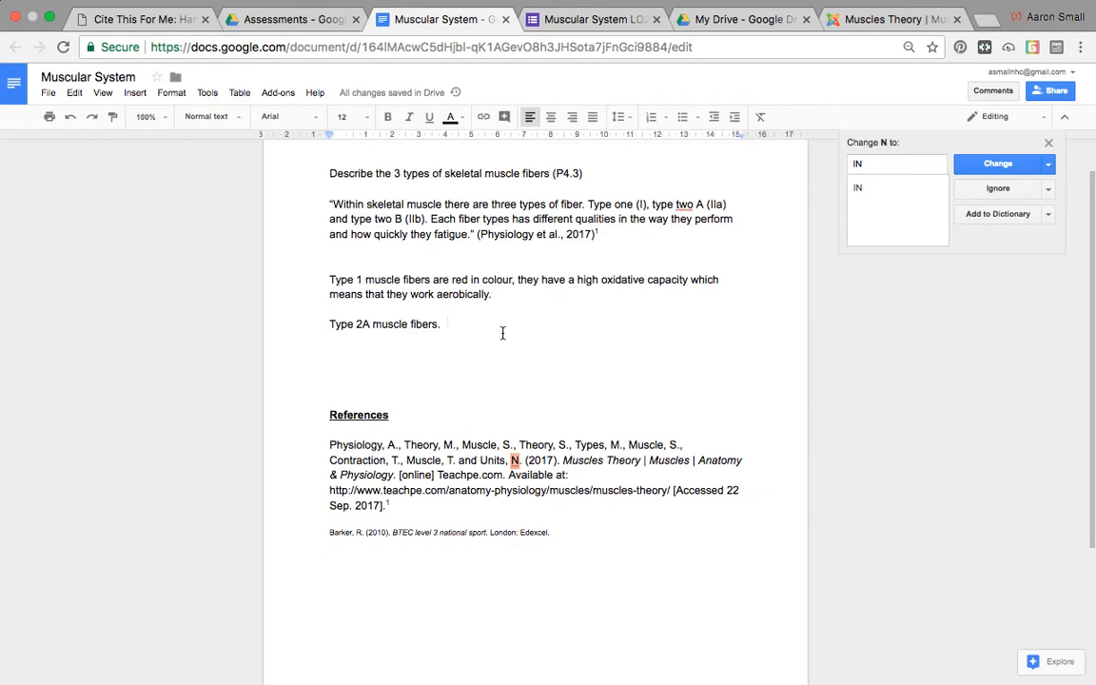
Begin a book quotation after the Type 2A sentence with an opening quotation mark and the words "Also called fast-twitch".
text("Also )
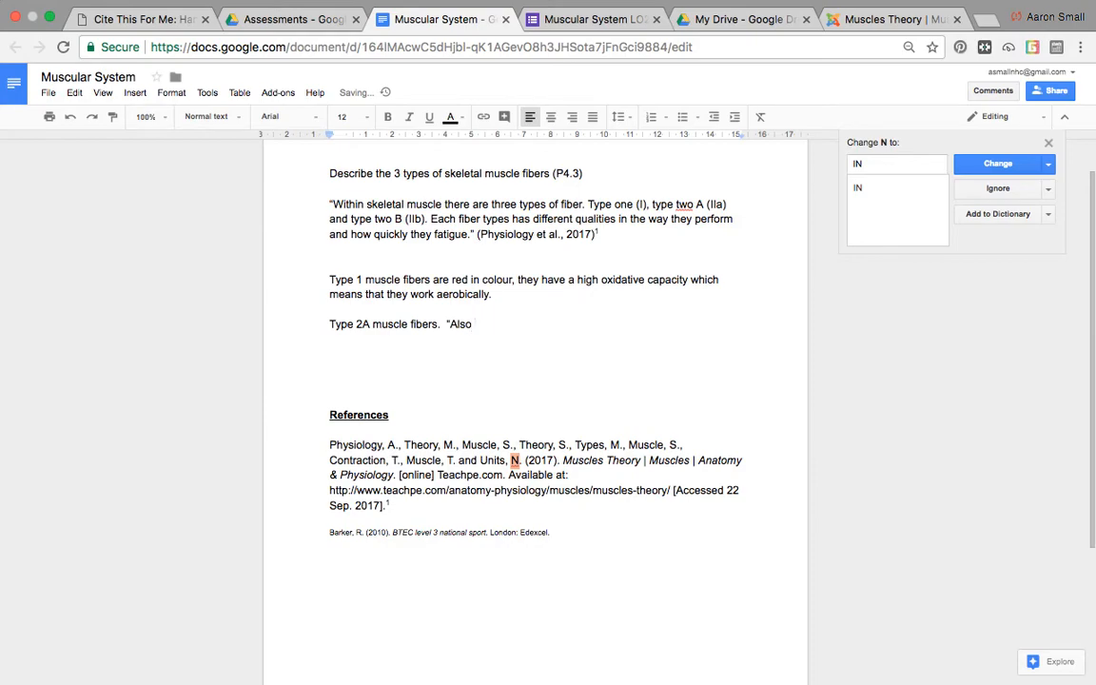
text(called fast )
text(twitch)
key(BackSpace)
key(BackSpace)
key(BackSpace)
key(BackSpace)
key(BackSpace)
key(BackSpace)
key(BackSpace)
text(-twitch)
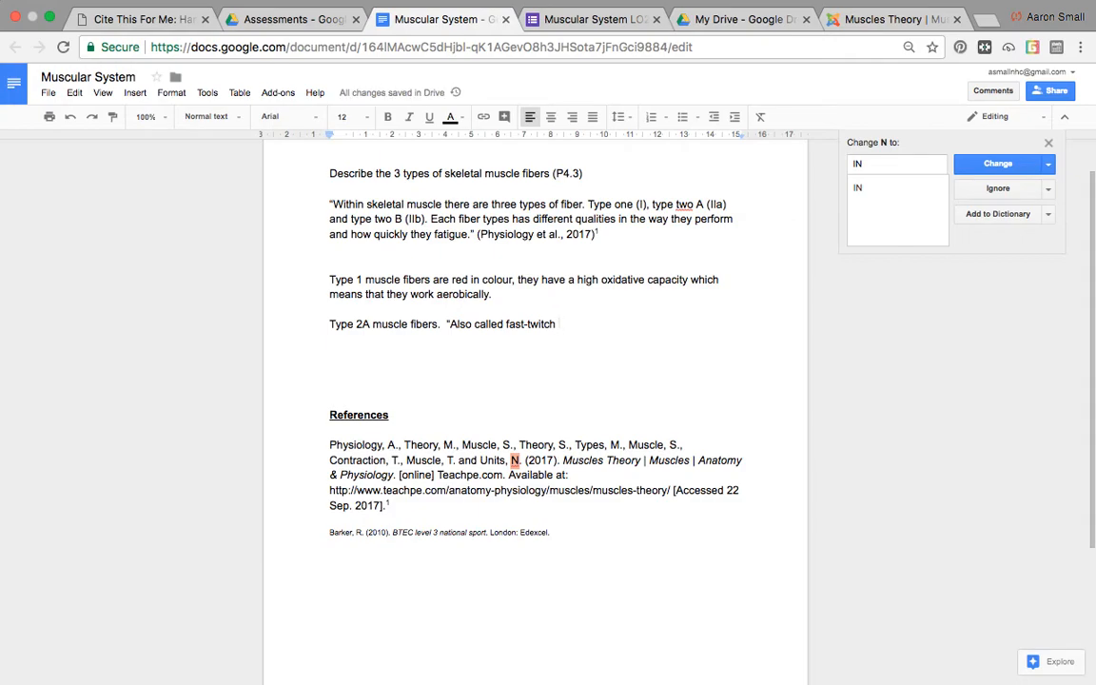
Complete the quotation with "or fast-oxidative fibers." and a closing quotation mark.
text(or fast-twictch)
key(BackSpace)
key(BackSpace)
key(BackSpace)
key(BackSpace)
text(tc)
key(BackSpace)
key(BackSpace)
key(BackSpace)
key(BackSpace)
key(BackSpace)
key(BackSpace)
key(BackSpace)
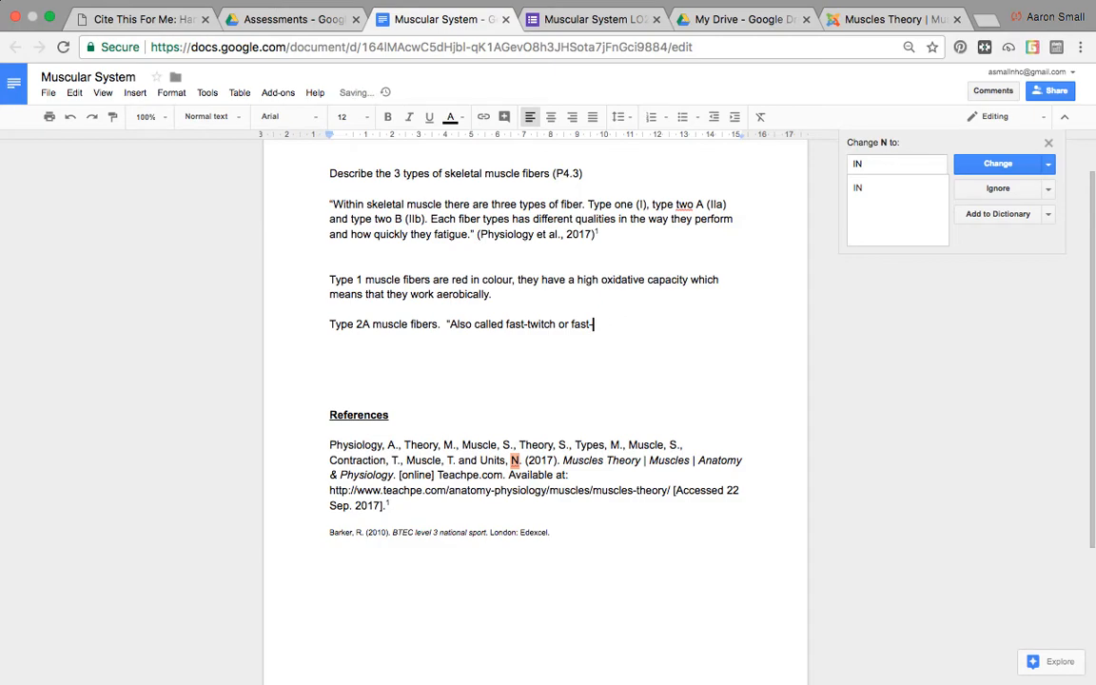
text(ox)
text(i)
text(dative )
text(fiber)
text(s.")
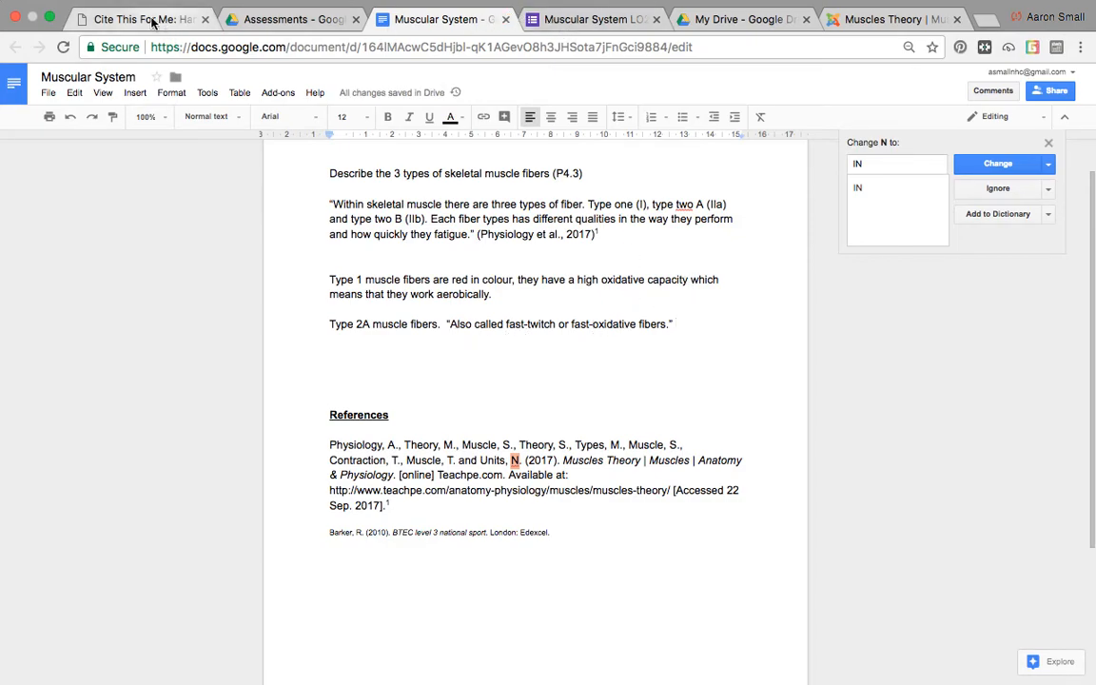
Copy the book's in-text citation from Cite This For Me and paste it after the Type 2A quotation in the Muscular System document.
click(157, 21)
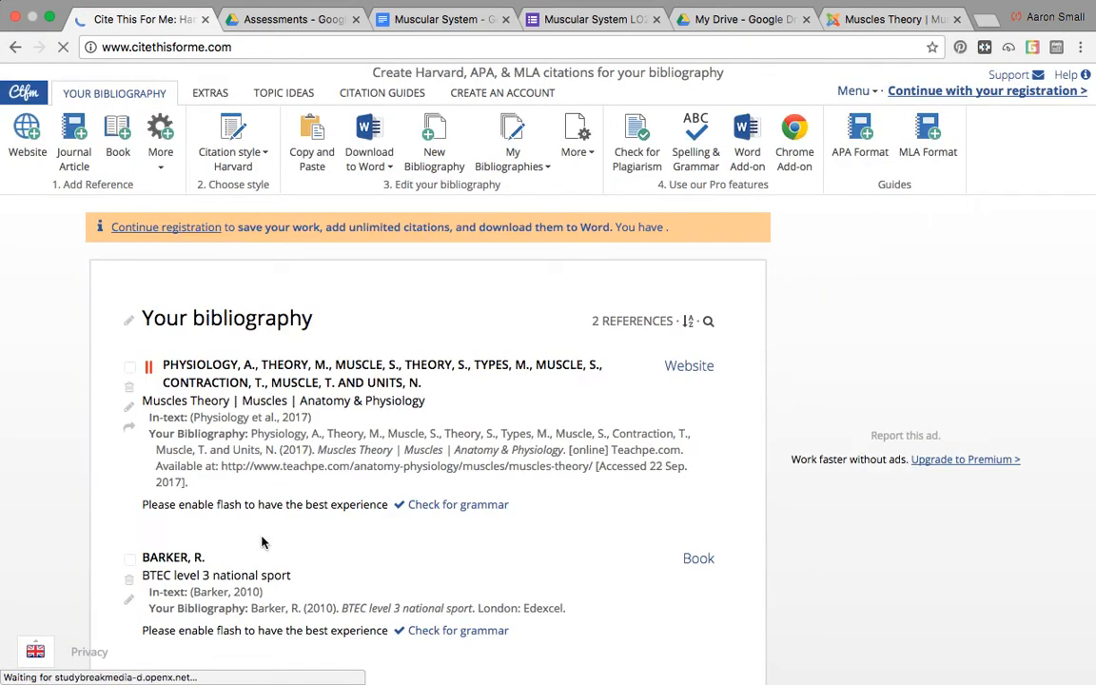
scroll(264, 561, down, 2)
drag(254, 492, 192, 490)
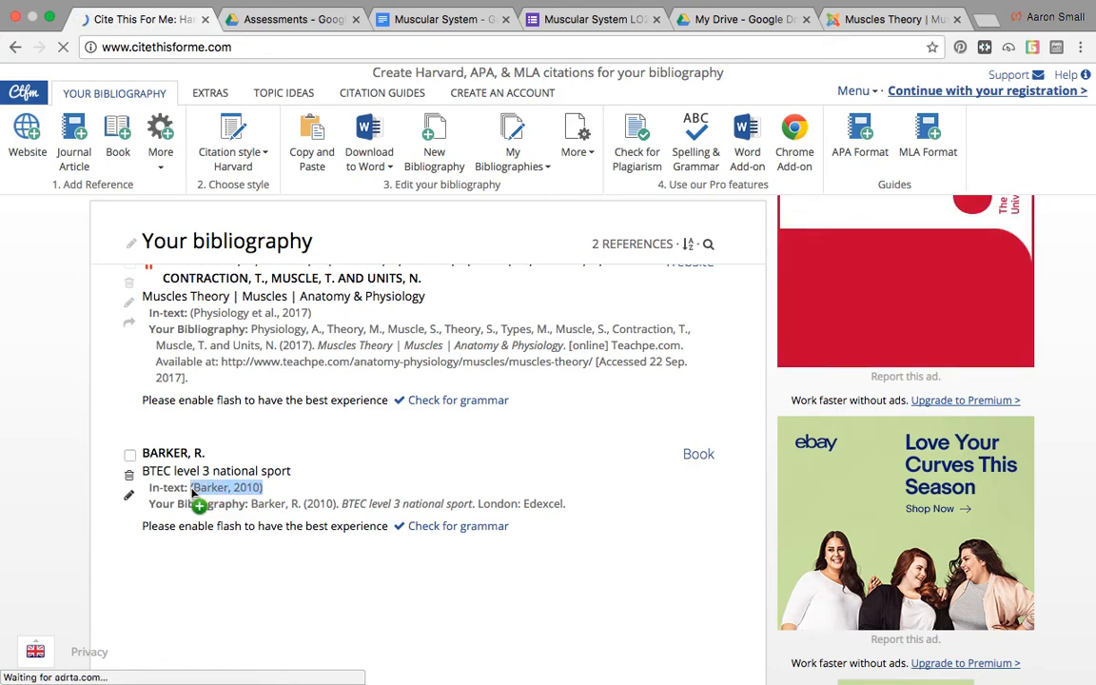
key(super+c)
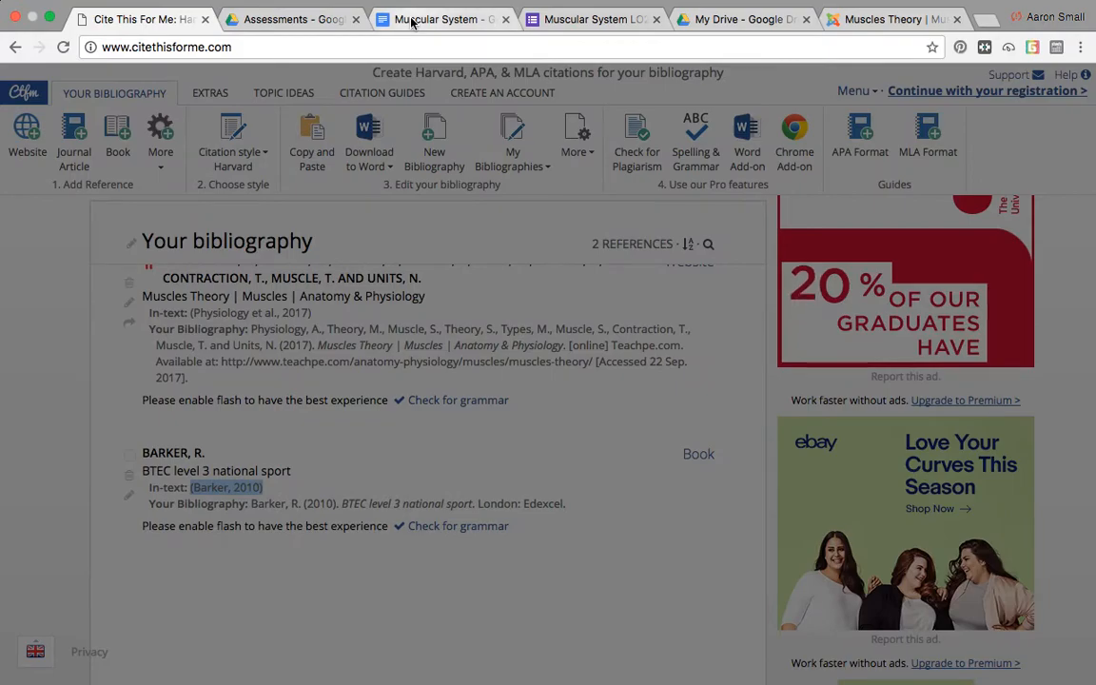
click(412, 21)
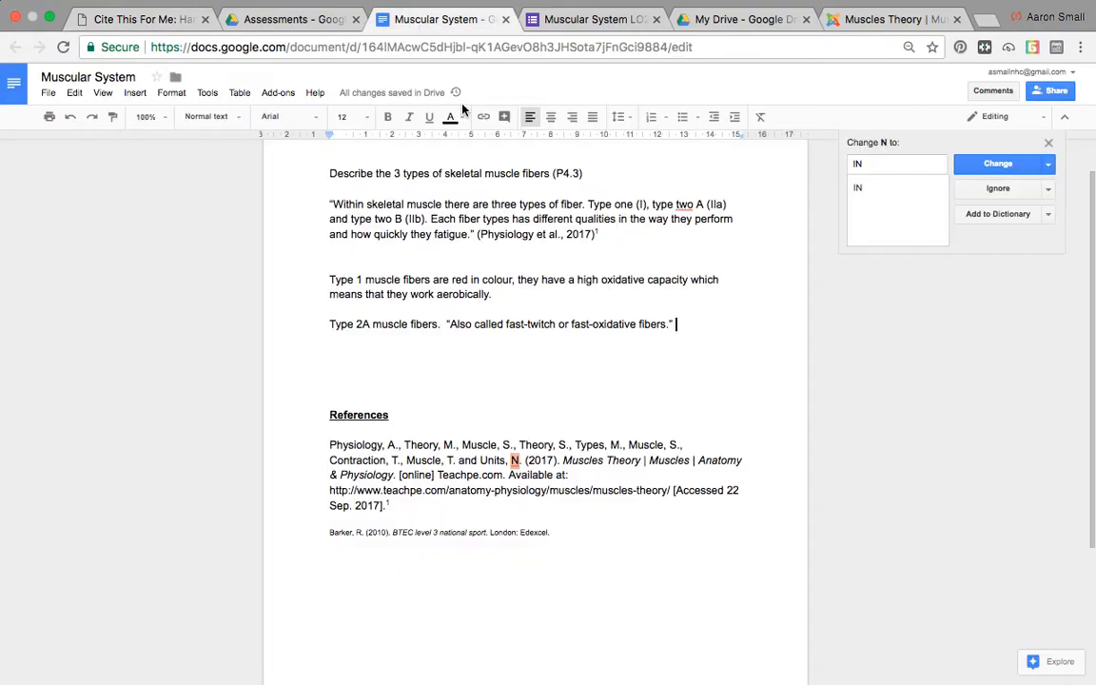
key(super+v)
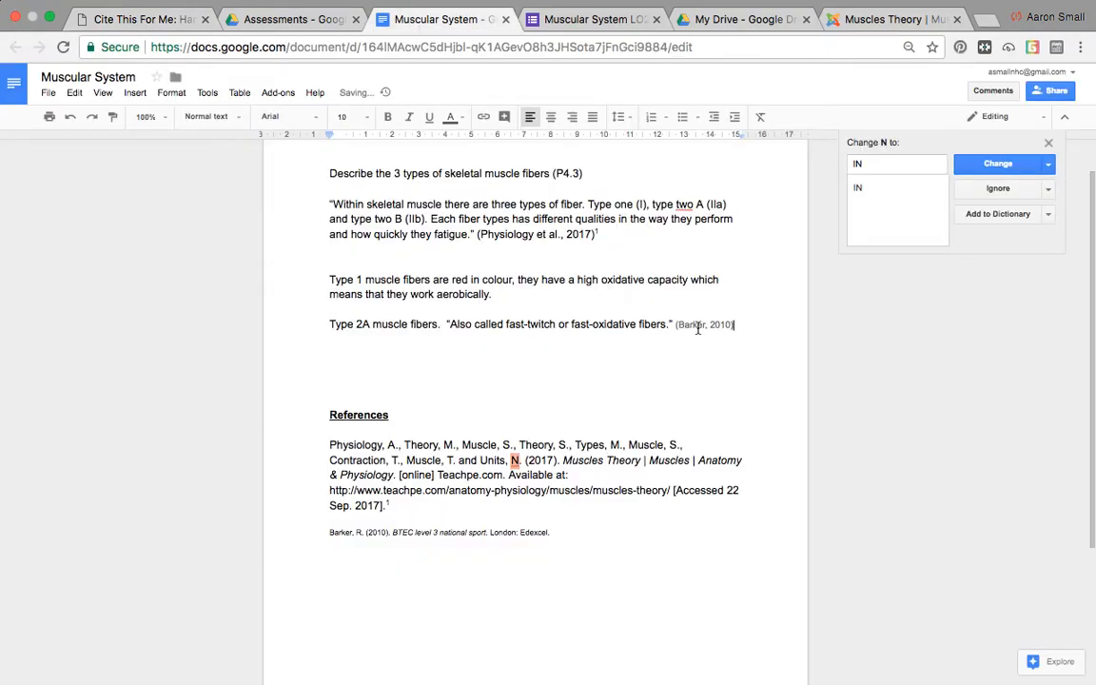
Add a superscript 2 directly after the book's in-text citation.
click(556, 535)
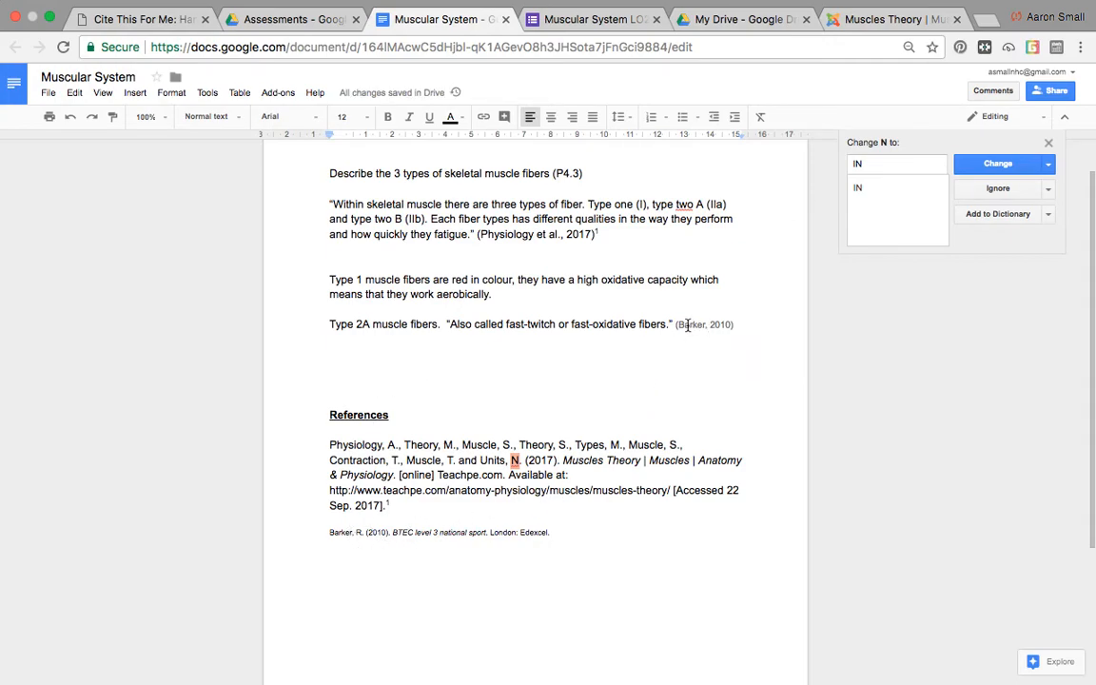
click(743, 326)
click(171, 92)
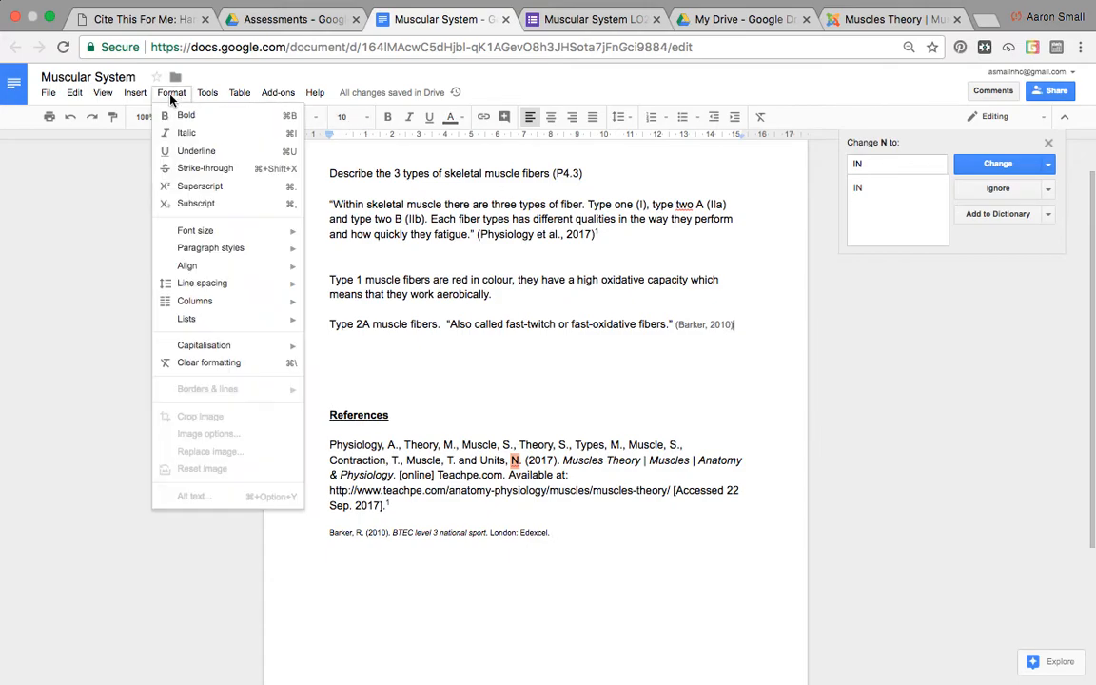
click(212, 188)
text(4)
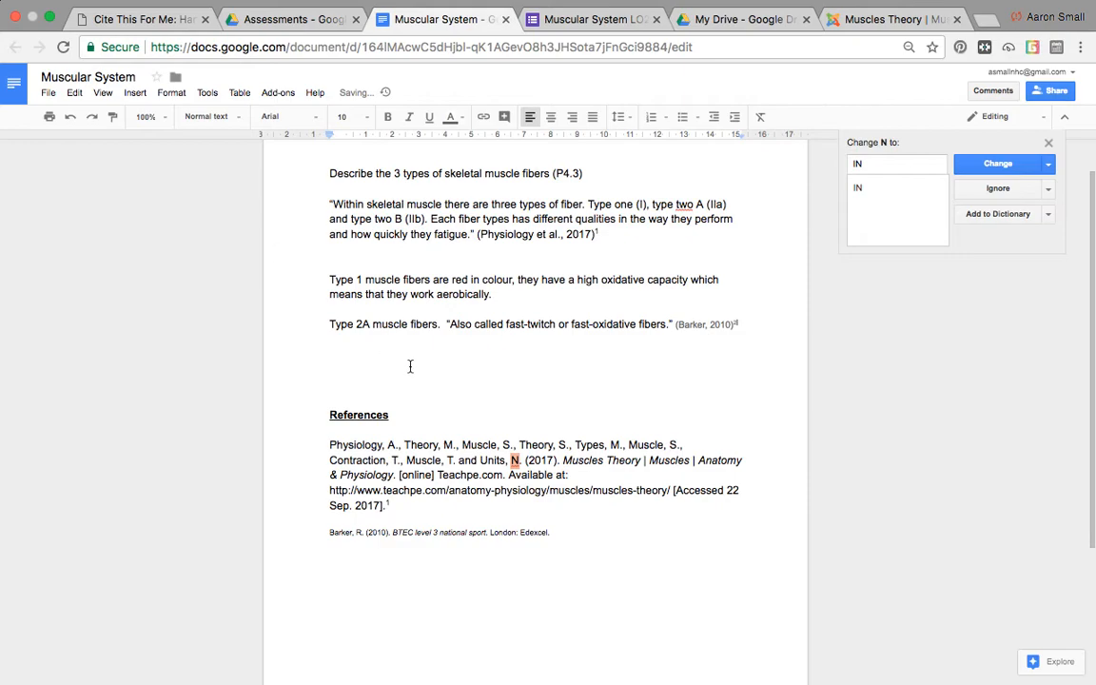
Try to start superscript text at the end of the book entry in the reference list.
click(568, 537)
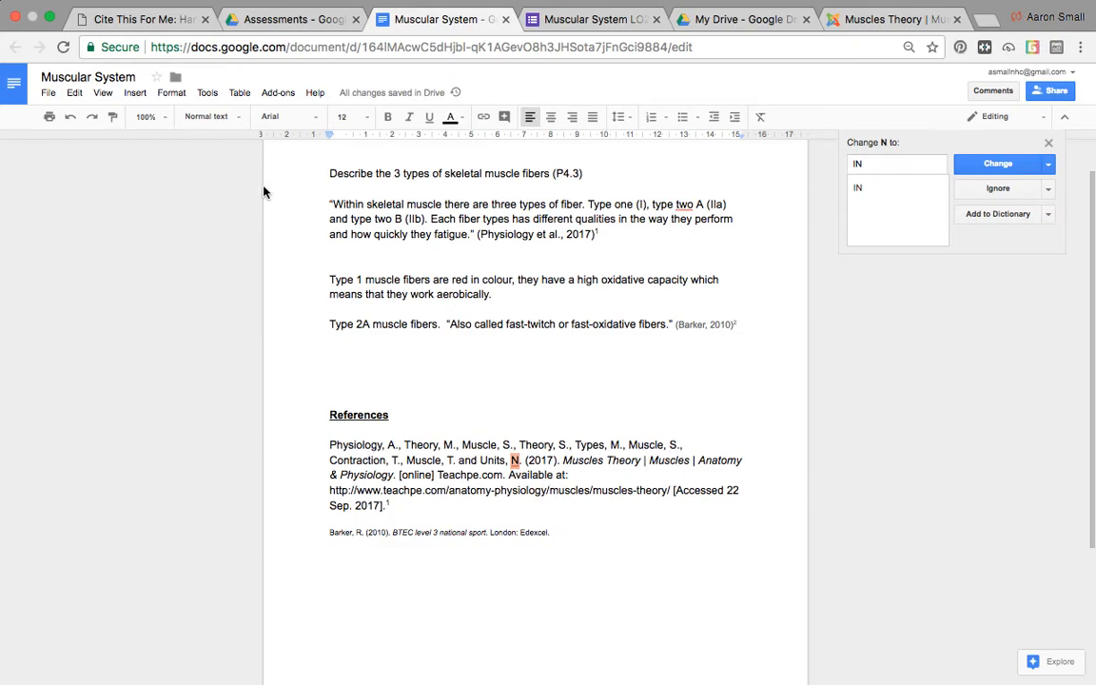
click(169, 95)
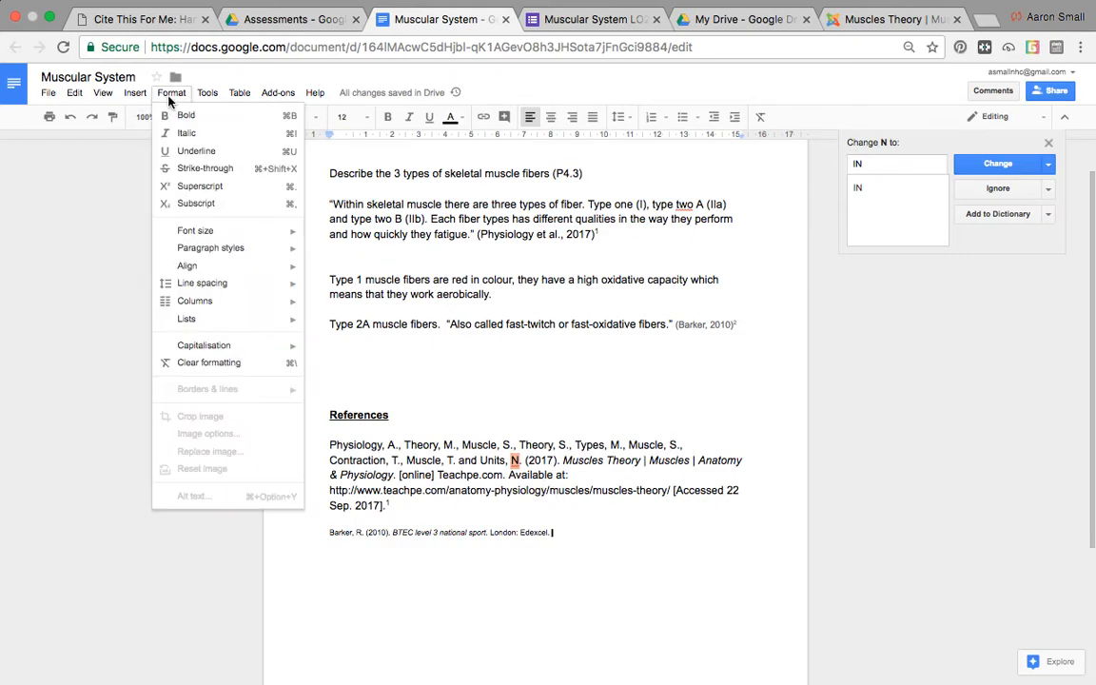
click(203, 188)
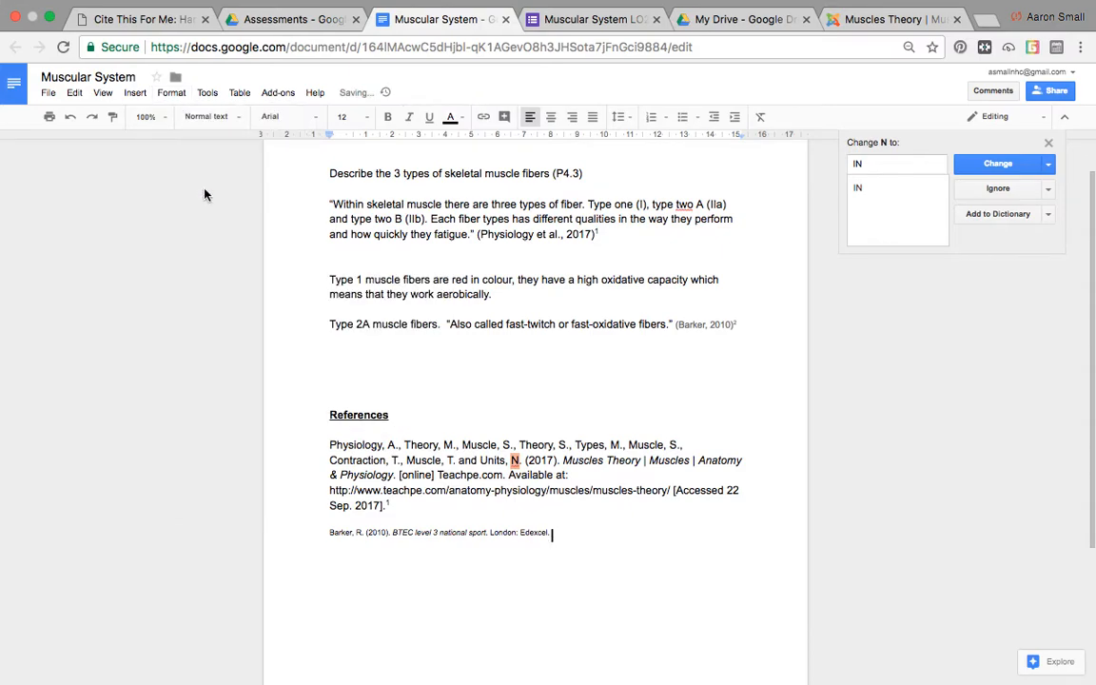
click(552, 534)
click(556, 533)
click(169, 97)
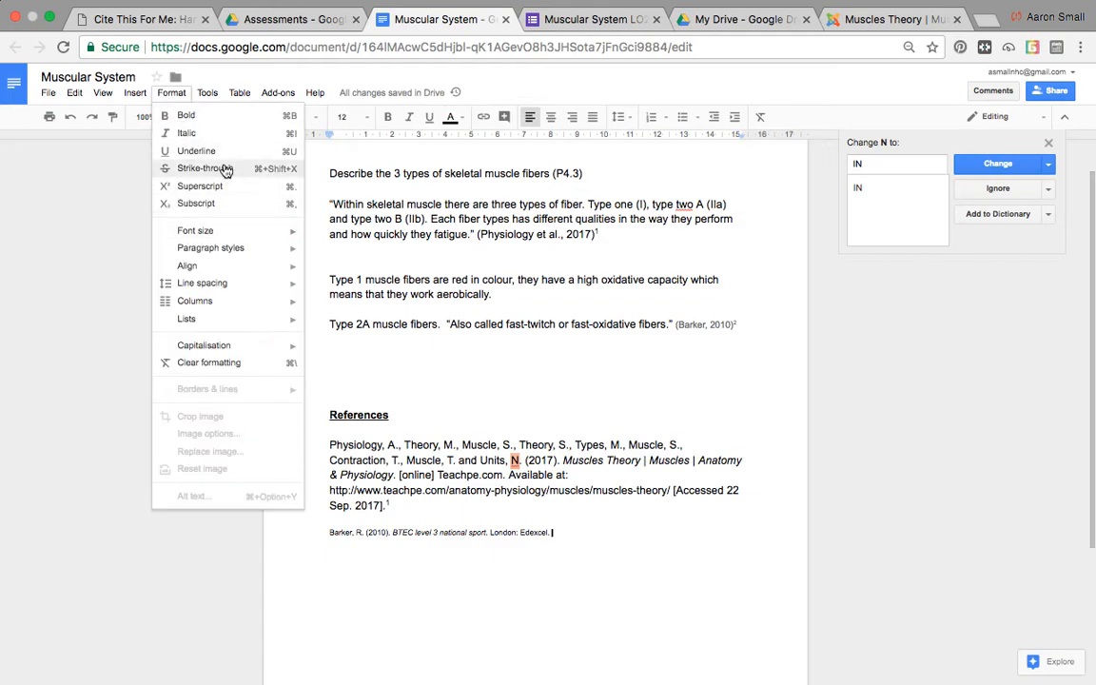
click(226, 191)
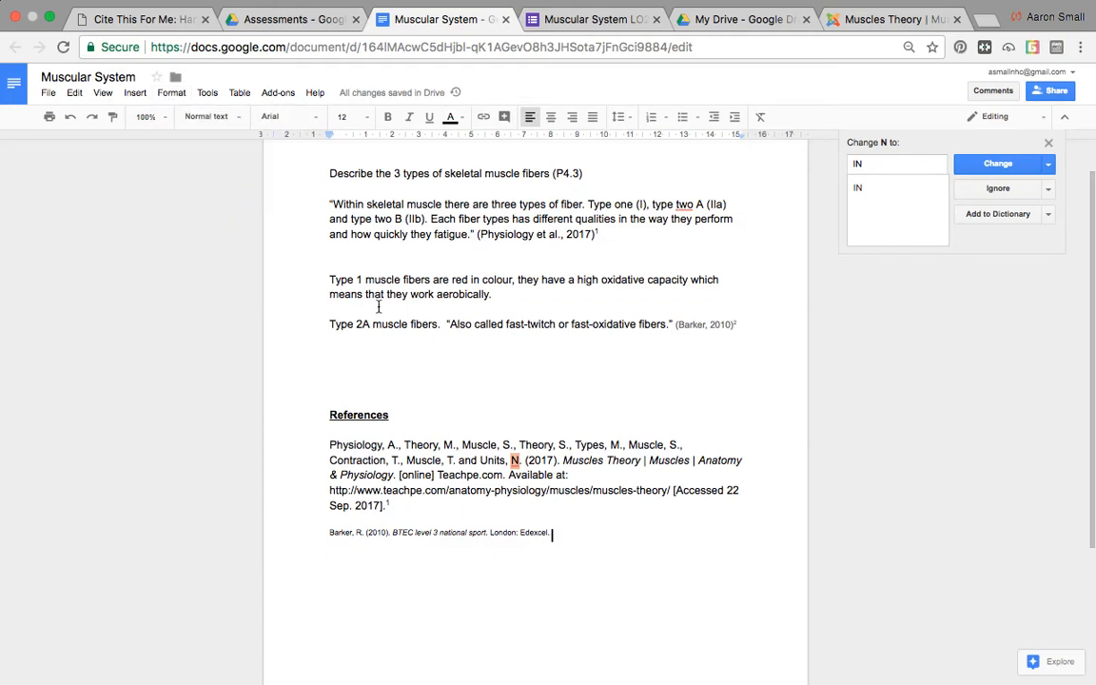
key(Return)
Close the Muscular System document and reopen it from the Assessments folder in Google Drive.
click(506, 39)
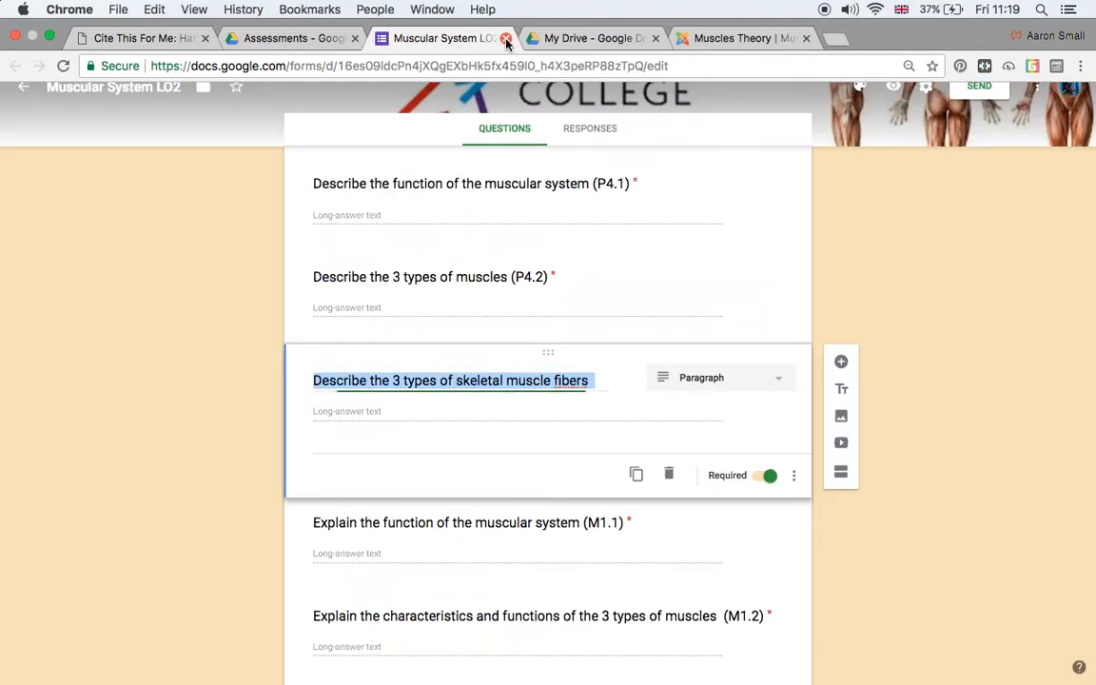
click(345, 17)
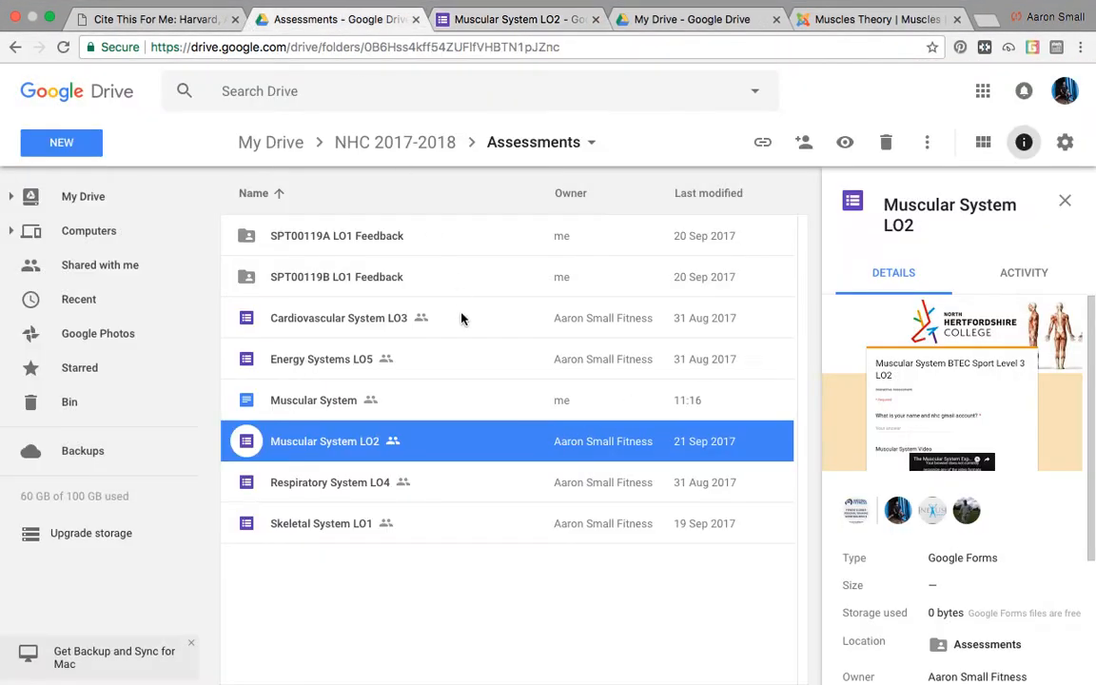
double_click(369, 417)
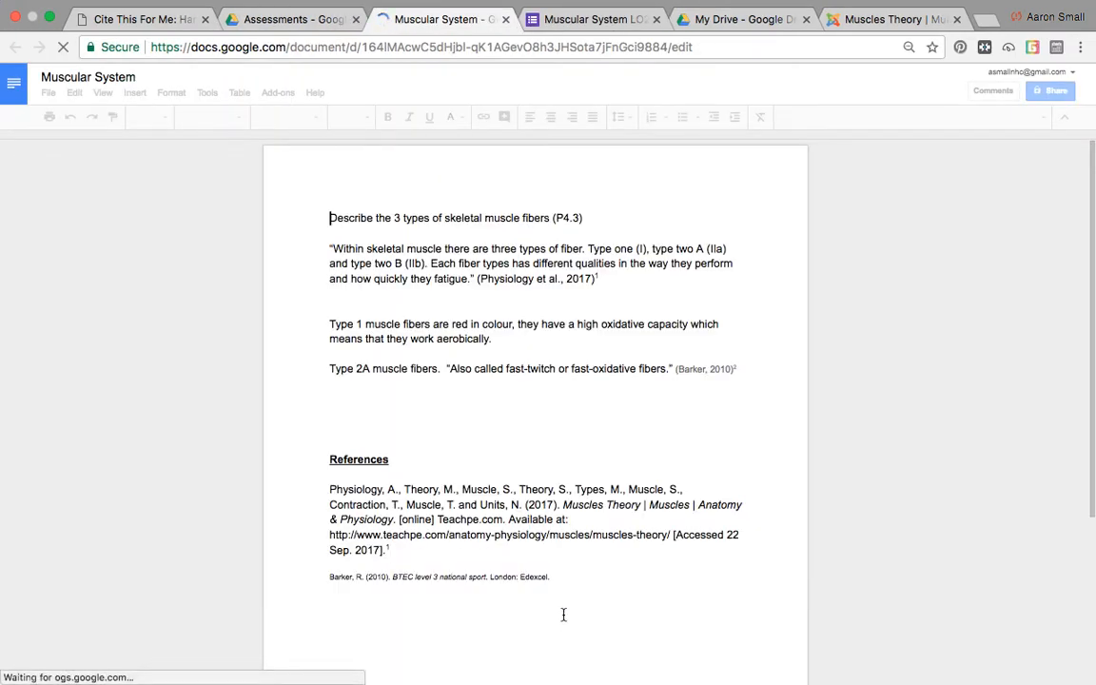
Set all text in the Muscular System document to Arial, size 12.
drag(561, 577, 381, 547)
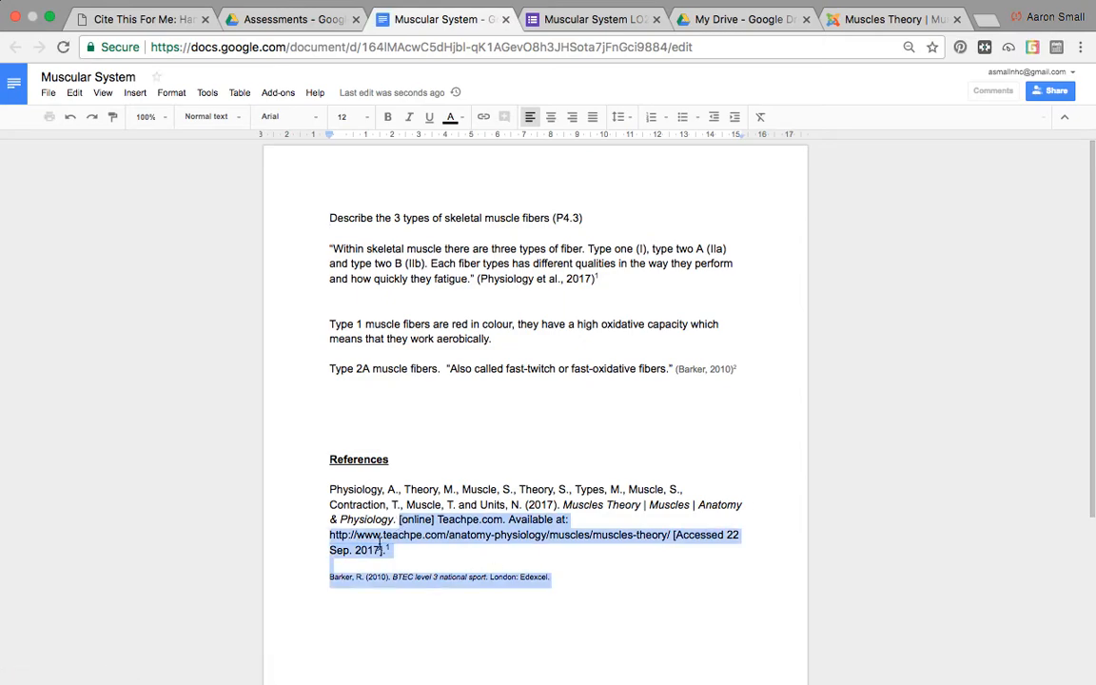
shift+click(327, 217)
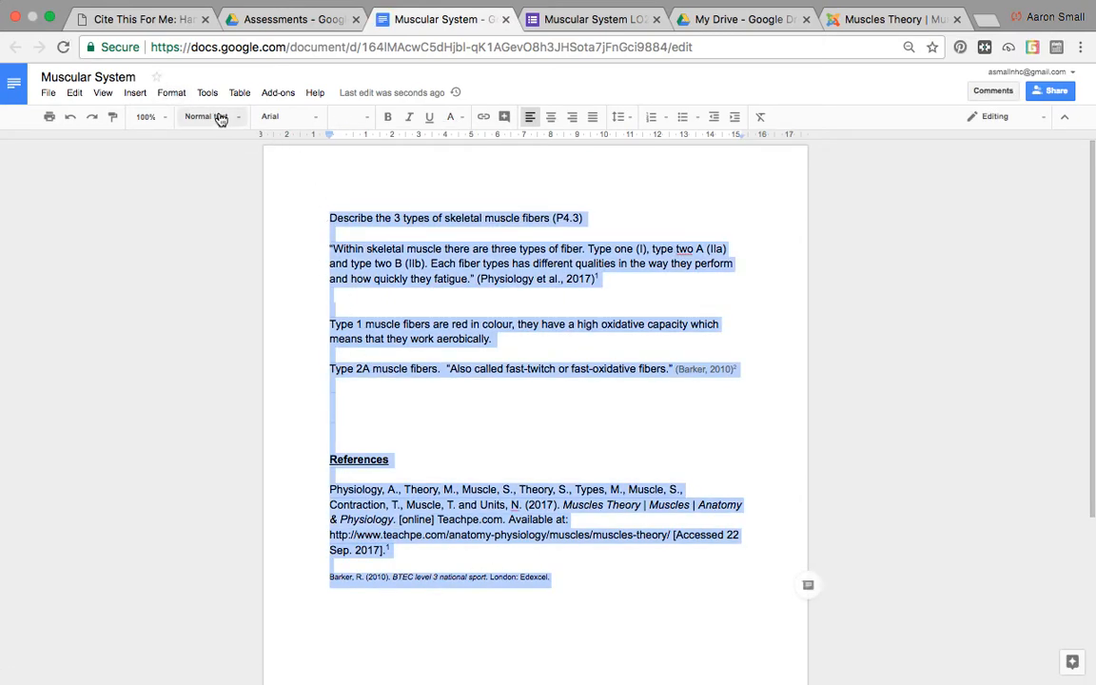
click(295, 118)
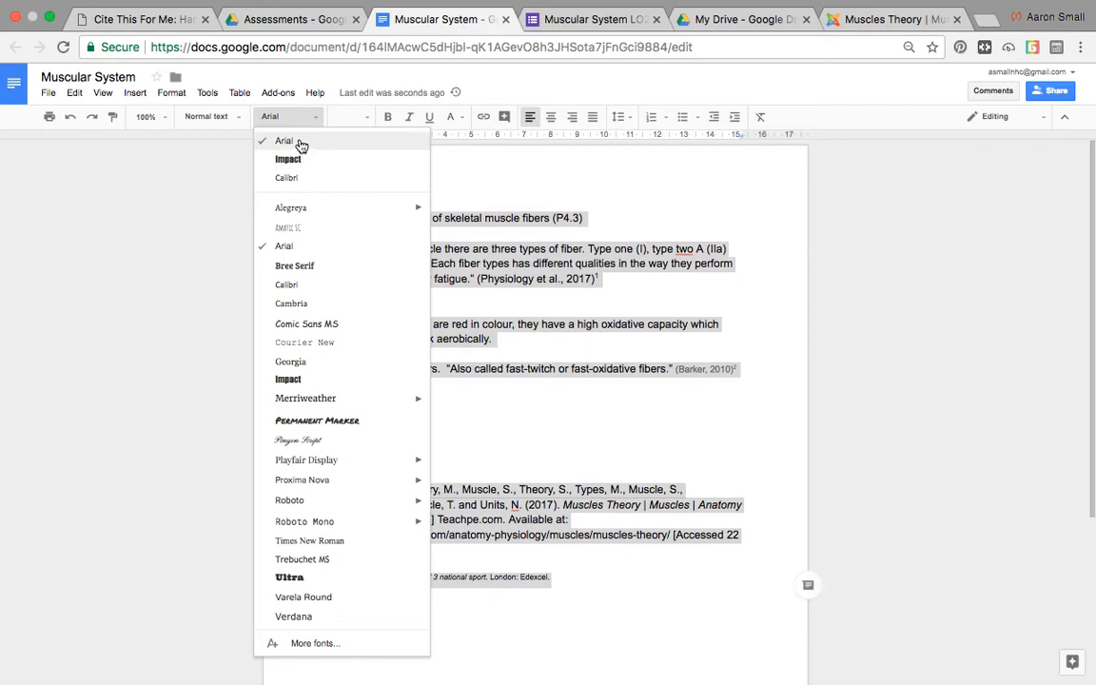
click(301, 143)
click(362, 118)
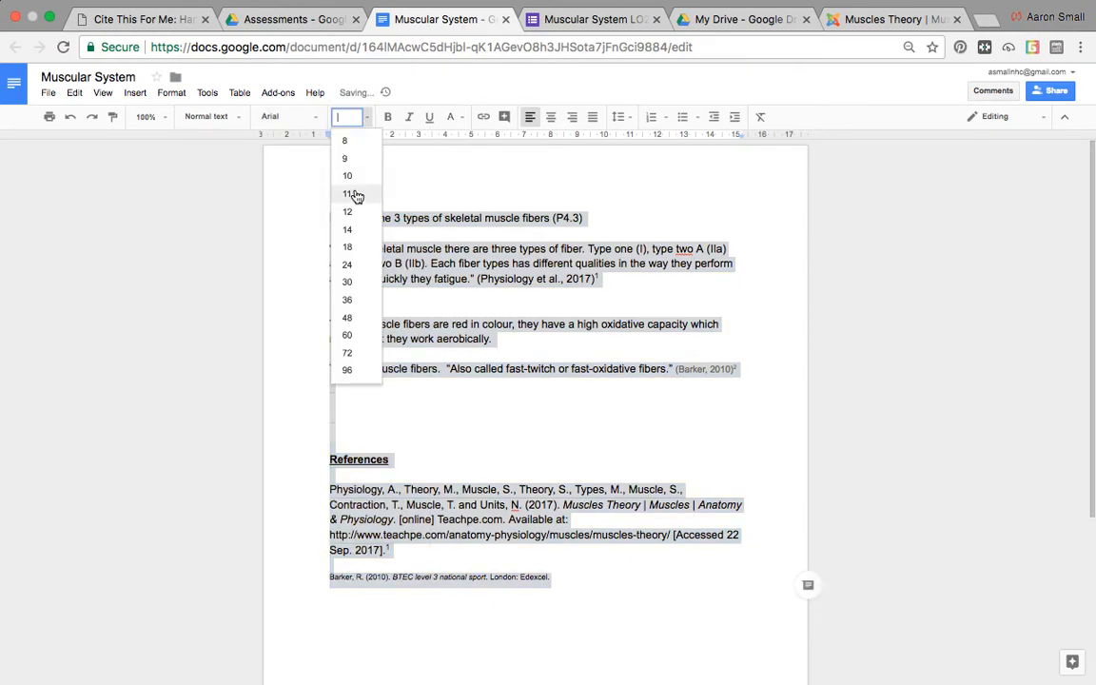
click(352, 211)
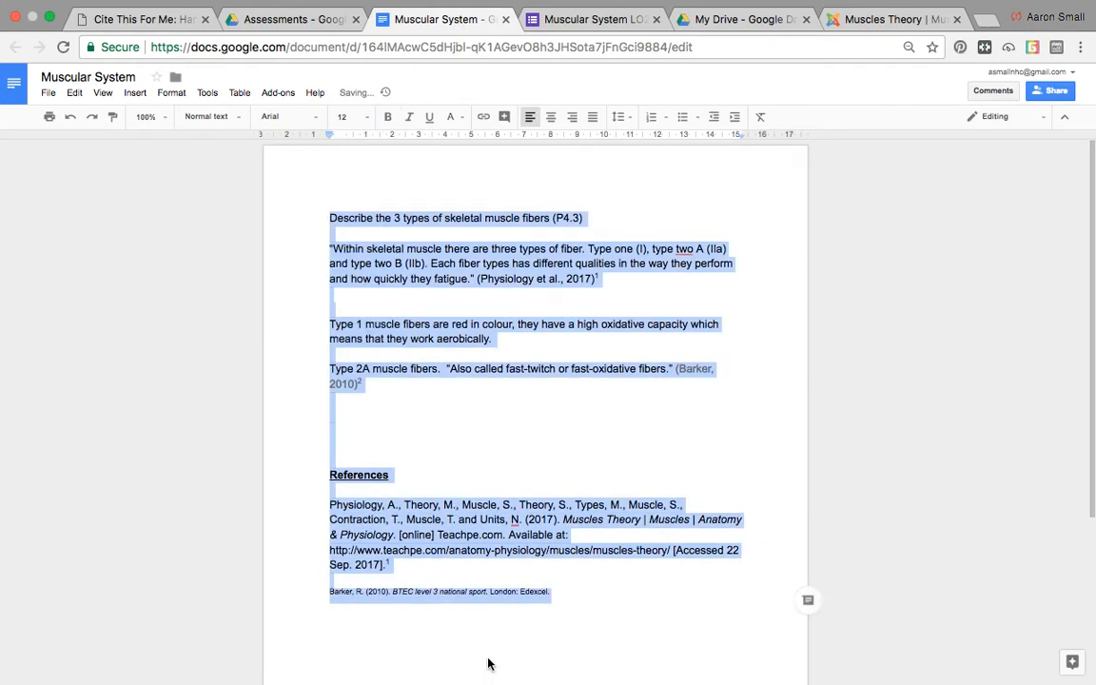
click(484, 620)
Change the text colour of the whole document to black.
drag(553, 591, 380, 586)
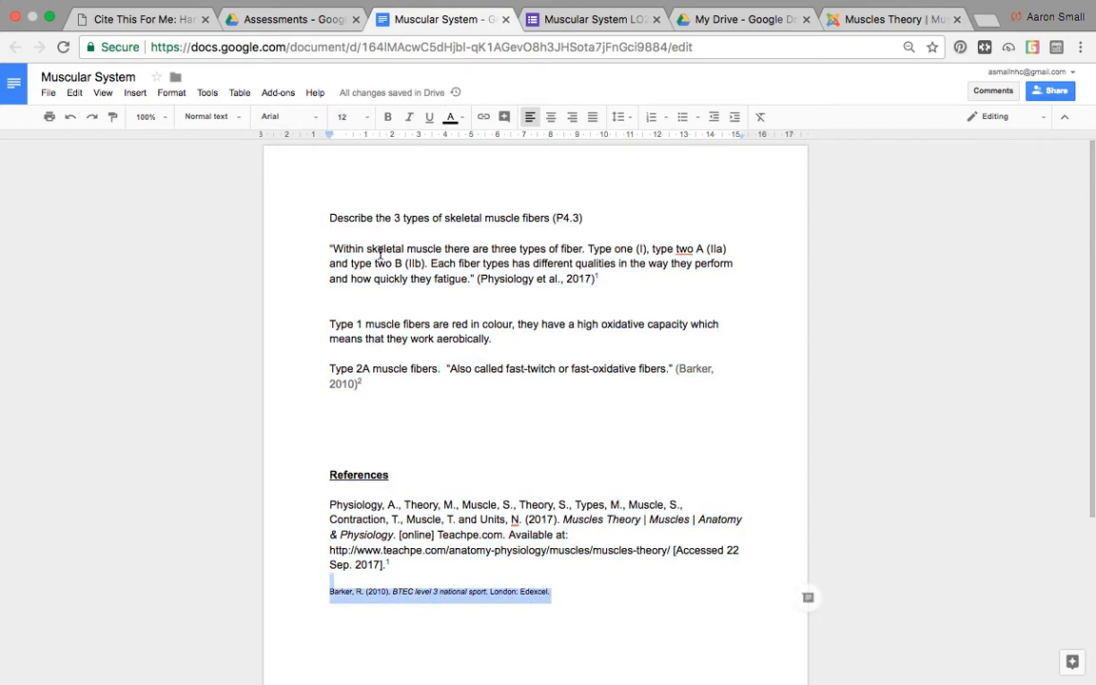
drag(584, 594, 330, 220)
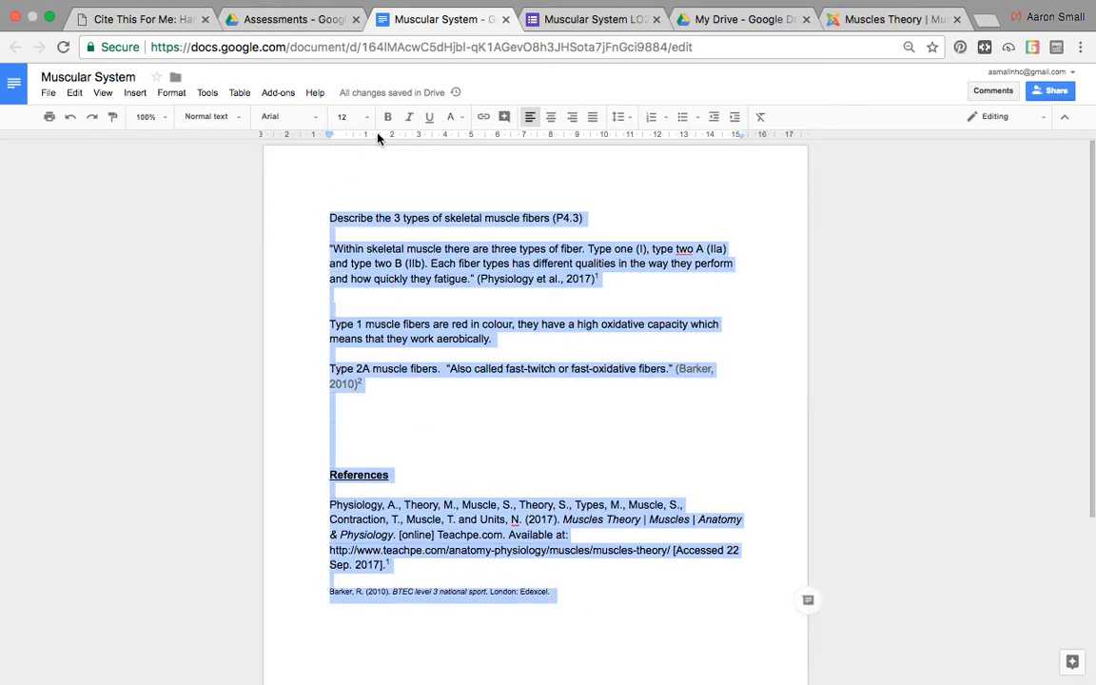
click(457, 118)
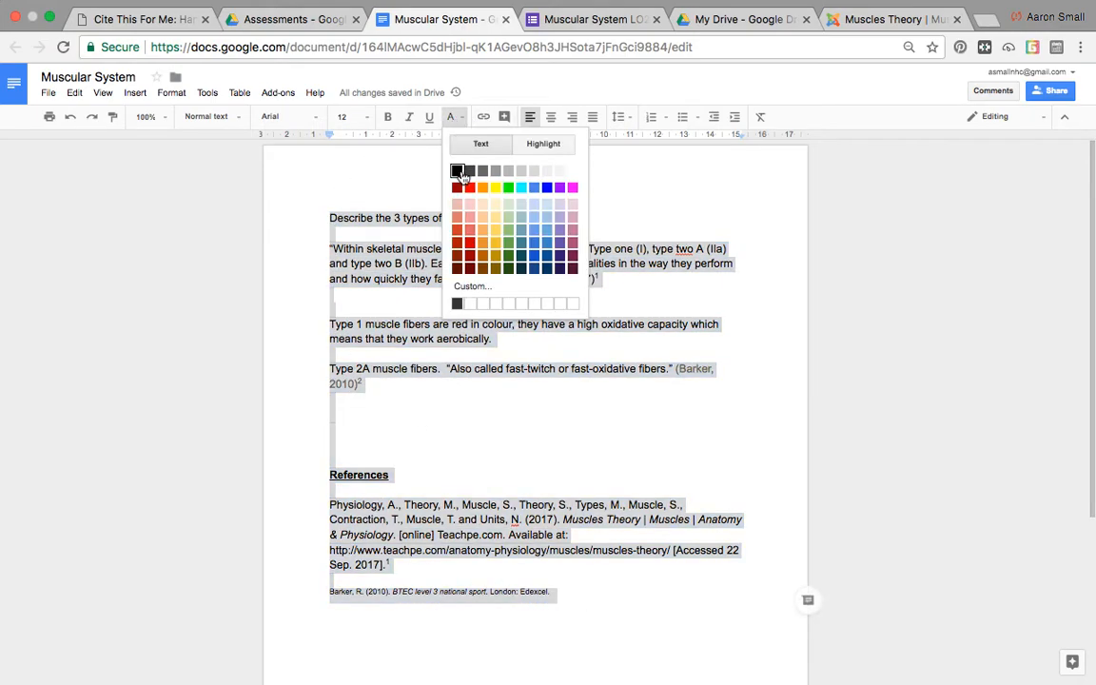
click(459, 168)
click(486, 560)
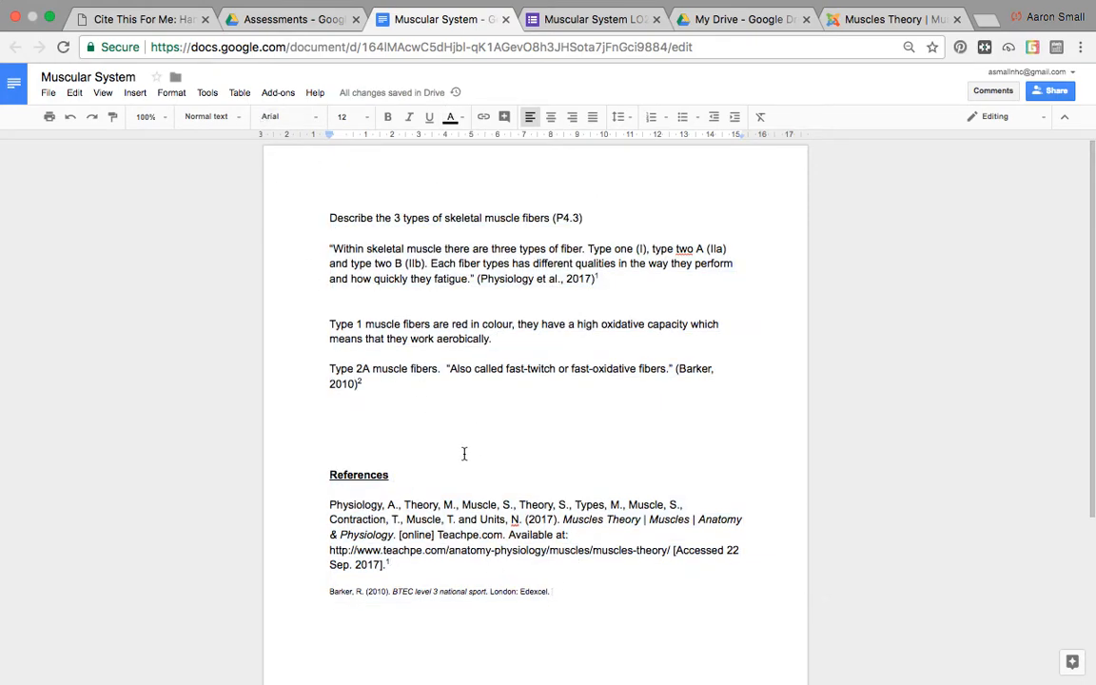
Replace the book entry in the reference list with a fresh copy of its bibliography citation from Cite This For Me.
drag(552, 592, 326, 593)
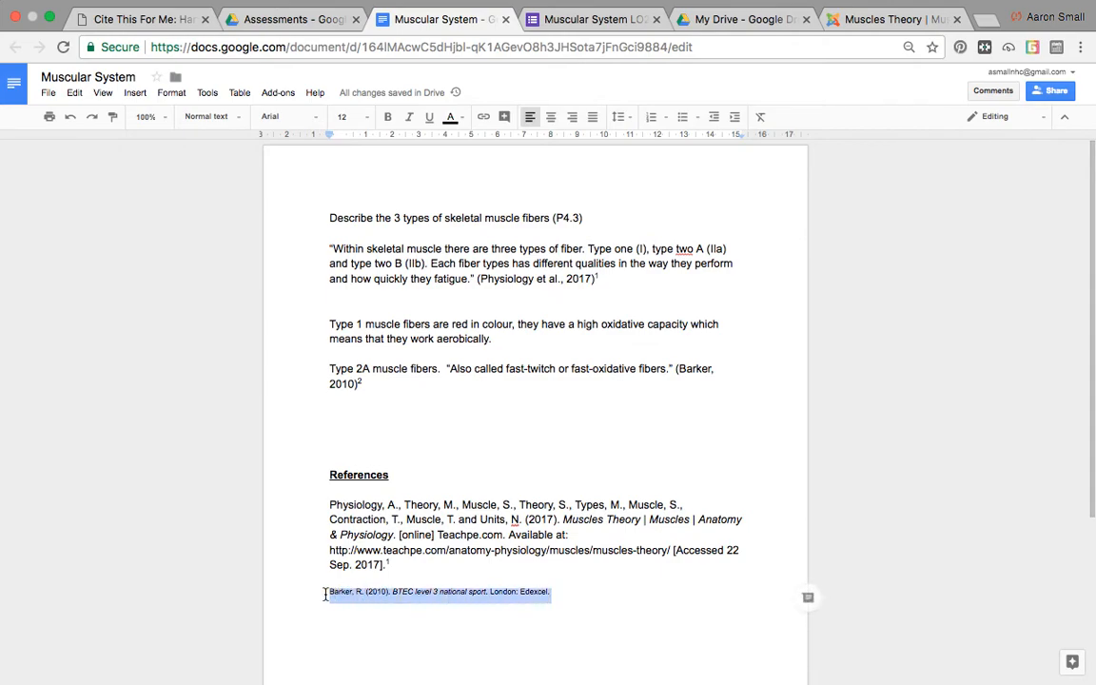
key(BackSpace)
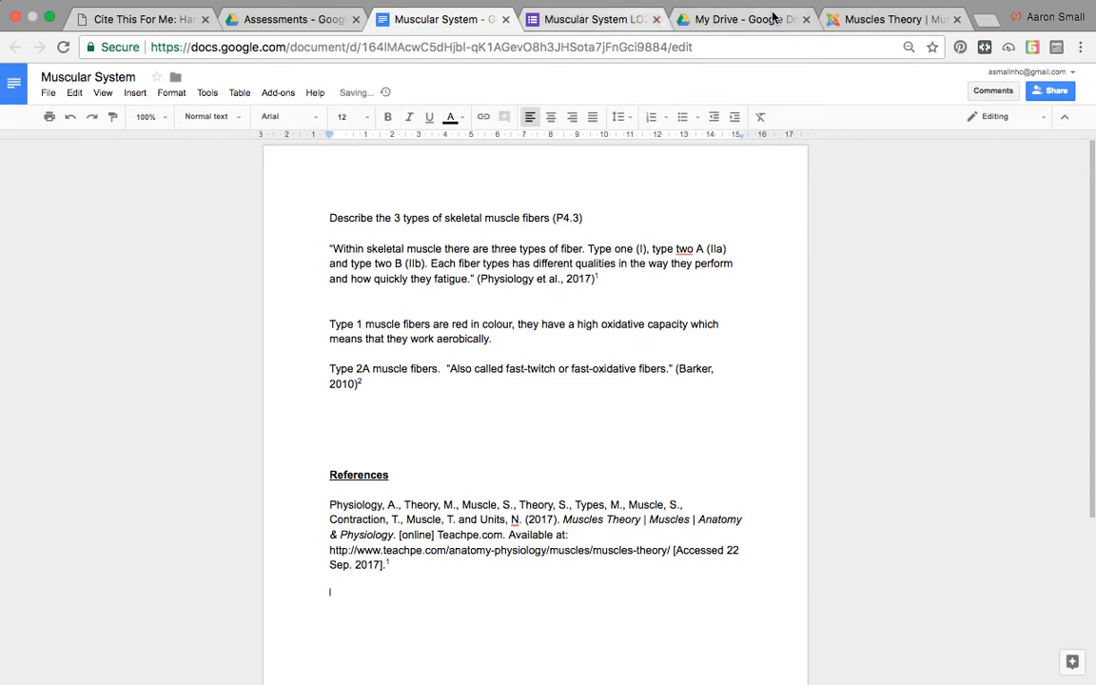
click(168, 15)
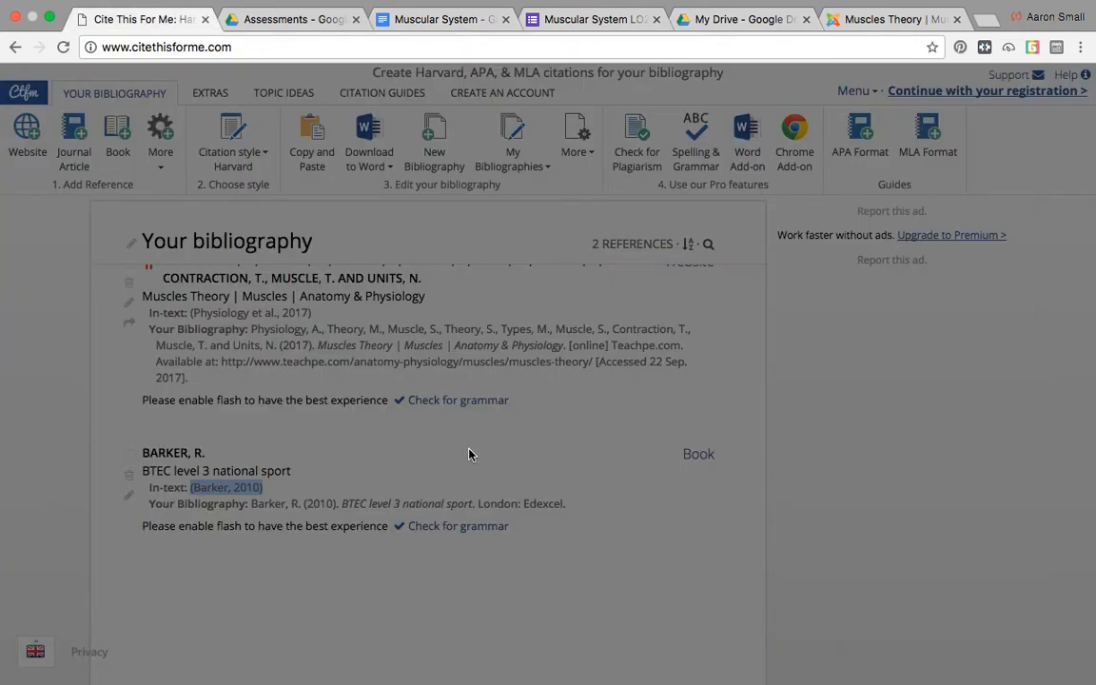
click(377, 474)
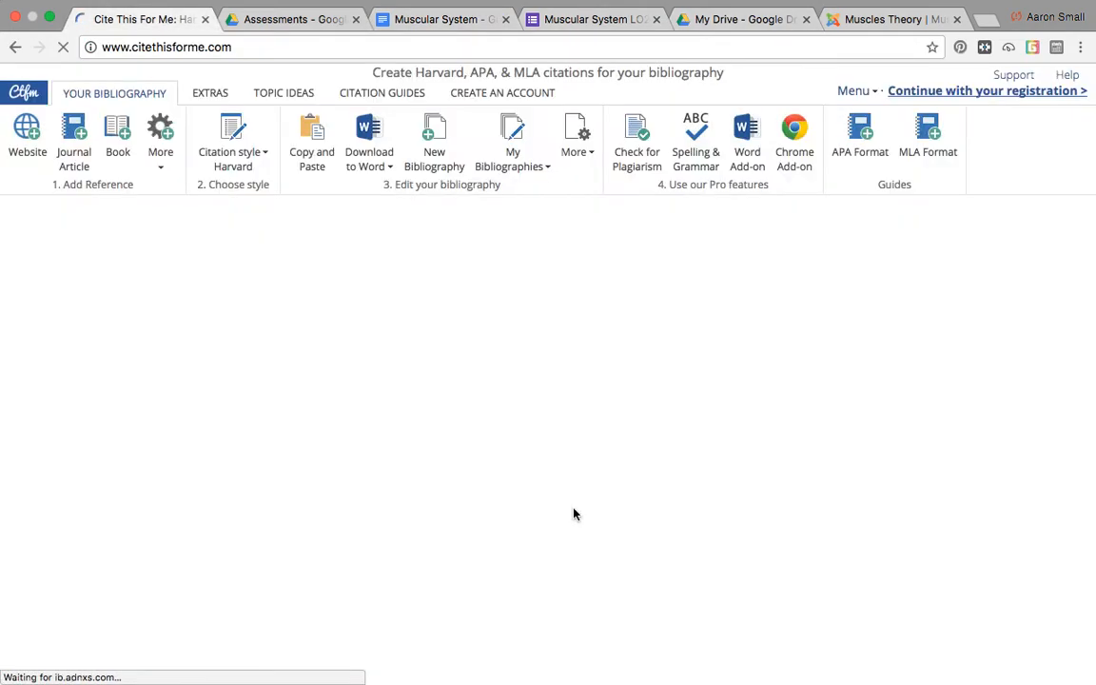
drag(567, 613, 254, 619)
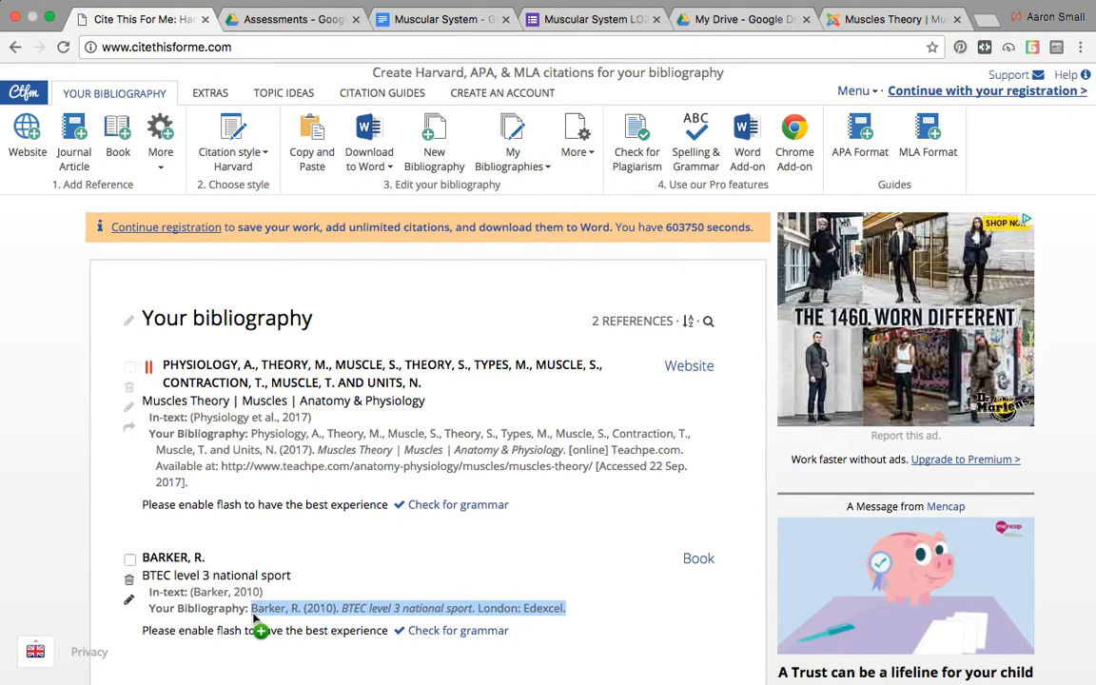
click(407, 19)
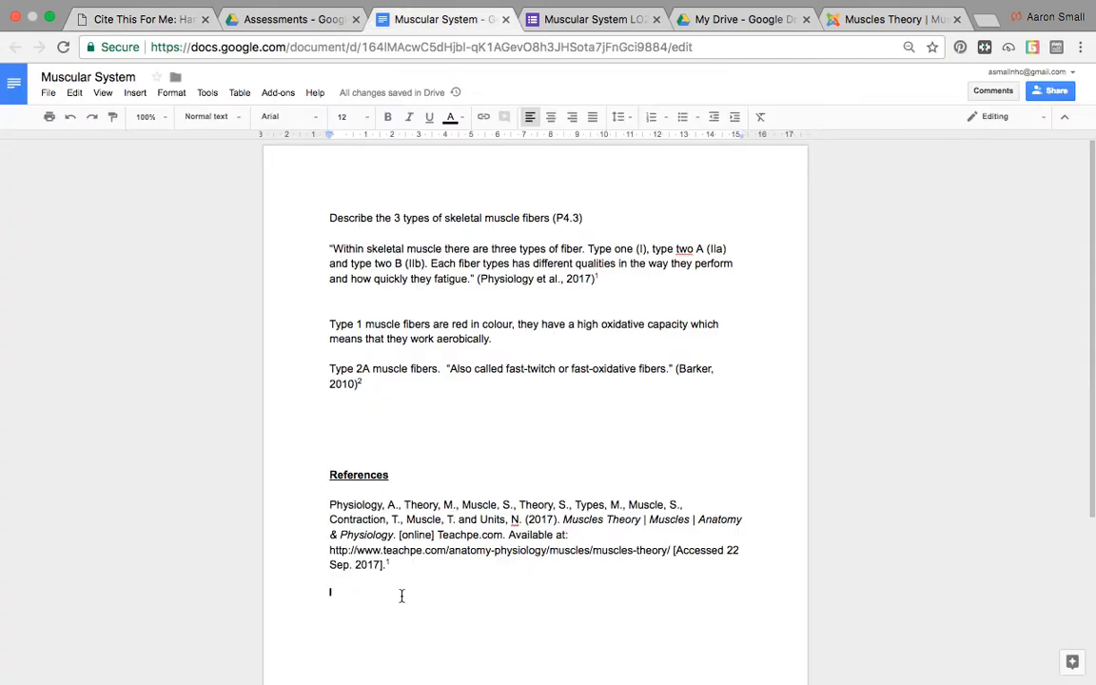
text(Barker, R. (2010) BTEC level 3 national sport. London: Edexcel.)
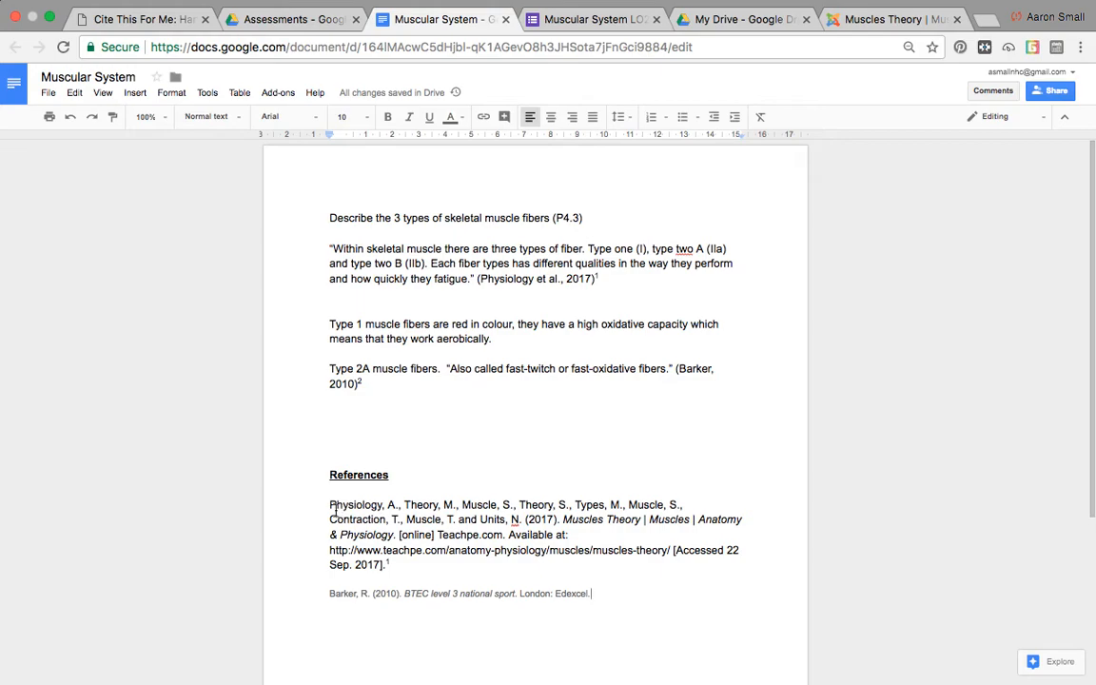
Delete the book entry from the reference list and paste "Physiology," copied from the website reference in its place.
drag(629, 603, 330, 602)
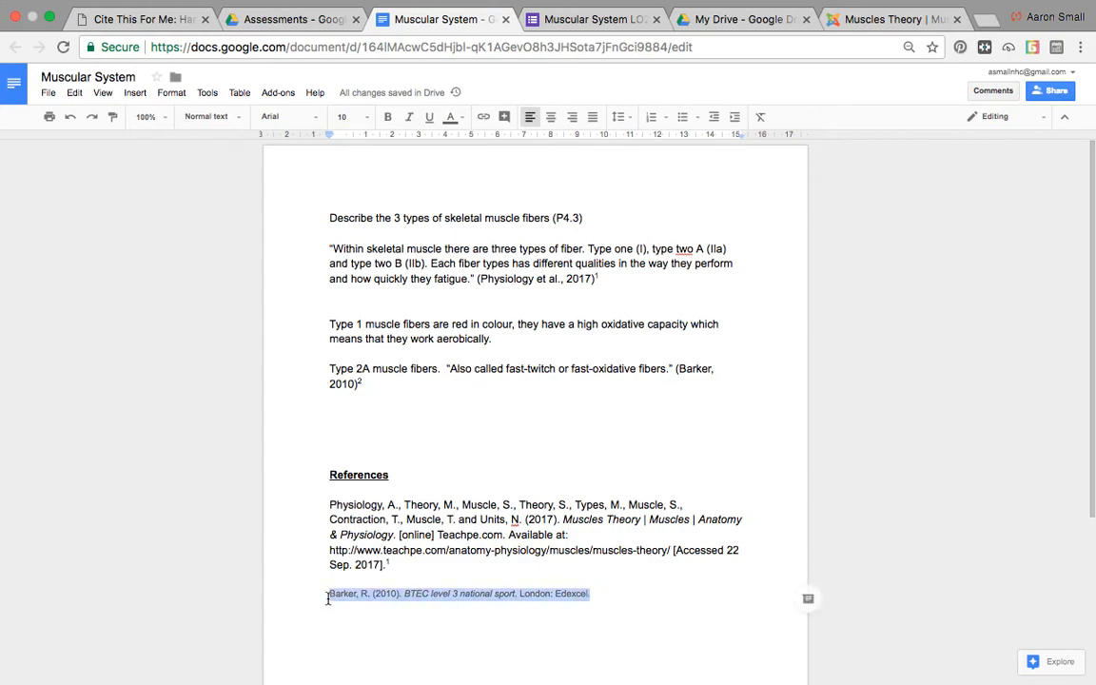
key(BackSpace)
drag(385, 505, 330, 504)
key(super+c)
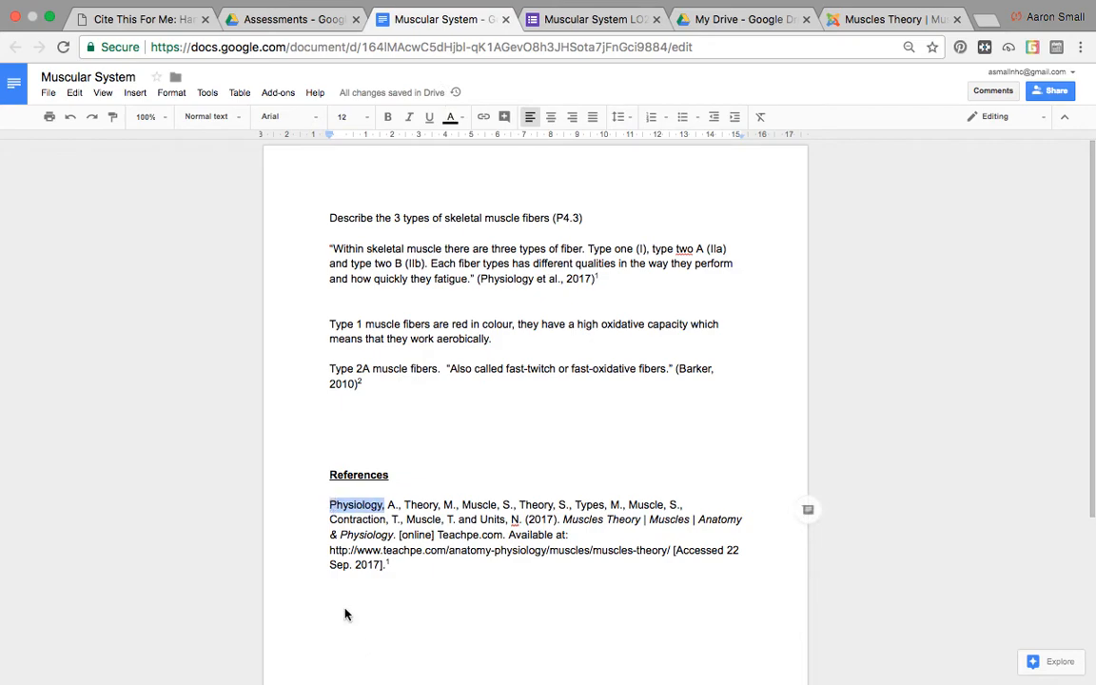
click(338, 596)
key(super+v)
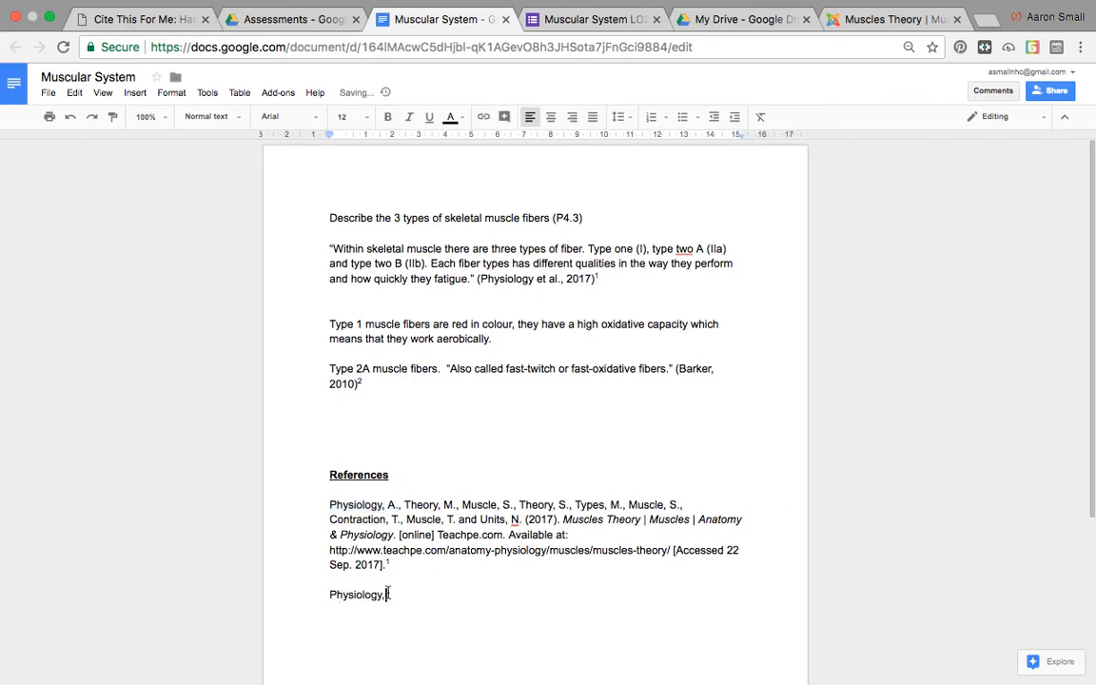
Trim the pasted "Physiology," text below the website reference down to a single P.
drag(385, 595, 337, 597)
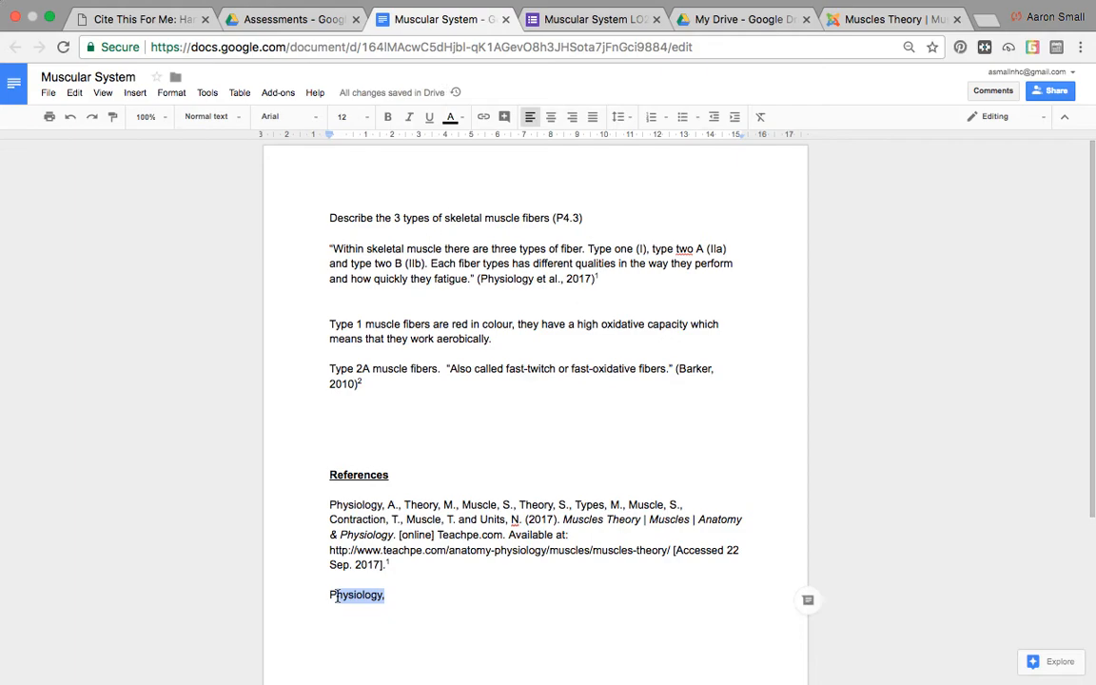
key(BackSpace)
key(super+v)
key(BackSpace)
key(BackSpace)
key(BackSpace)
key(BackSpace)
key(BackSpace)
key(BackSpace)
key(BackSpace)
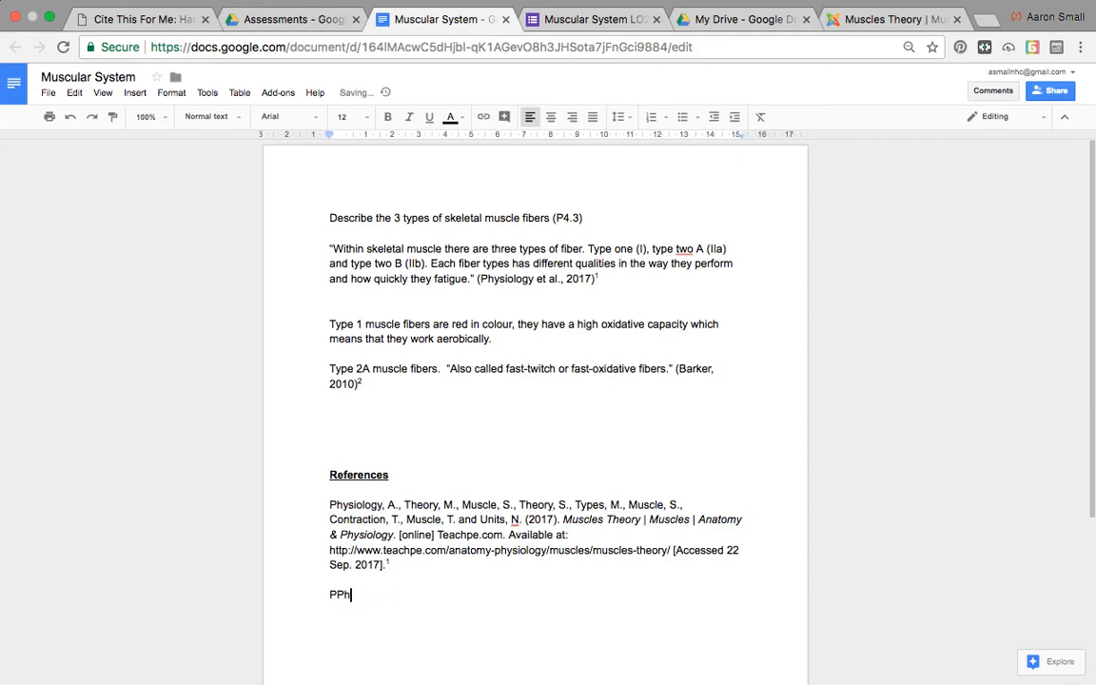
Copy the book's bibliography citation from Cite This For Me and paste it after the P in the reference list.
click(105, 19)
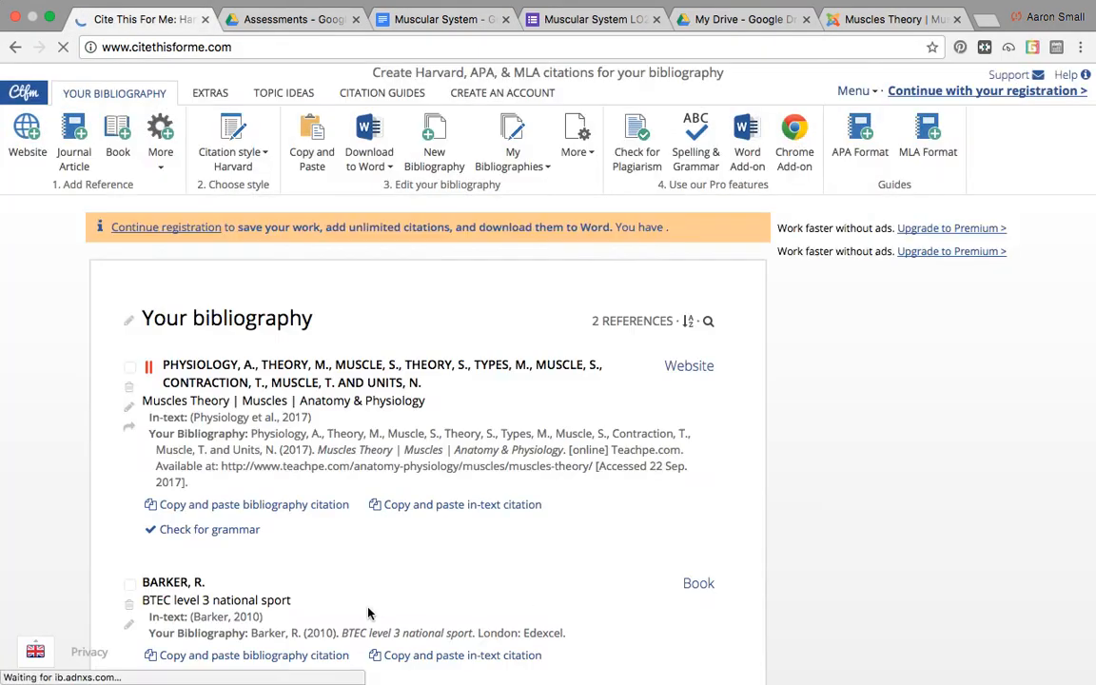
drag(569, 613, 255, 610)
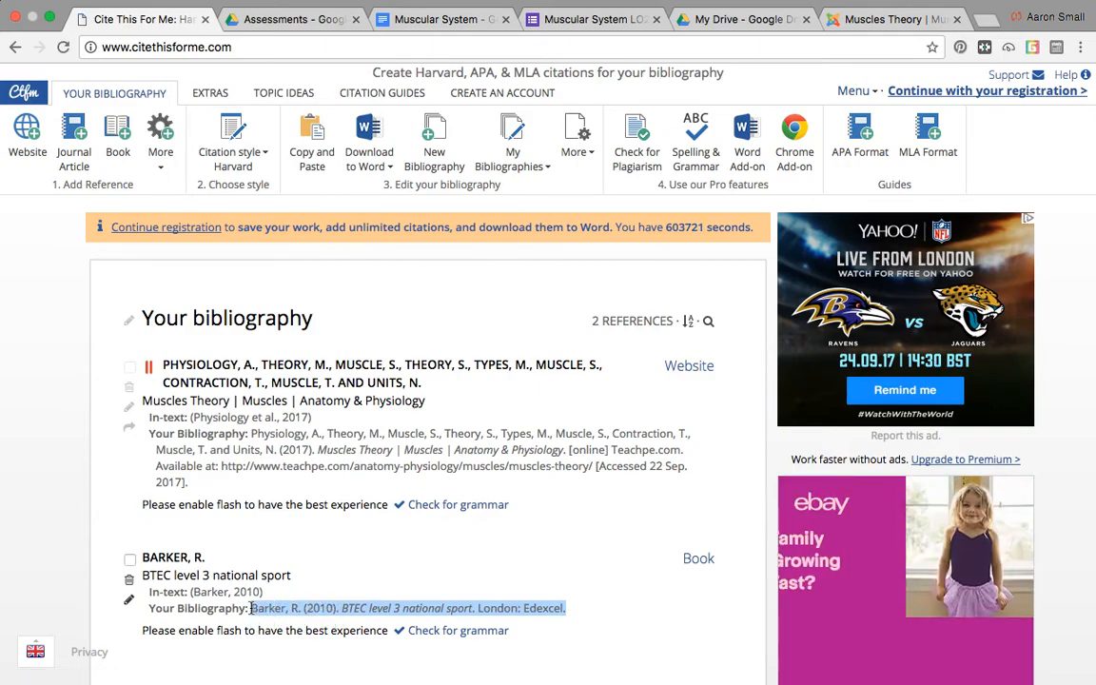
key(super+c)
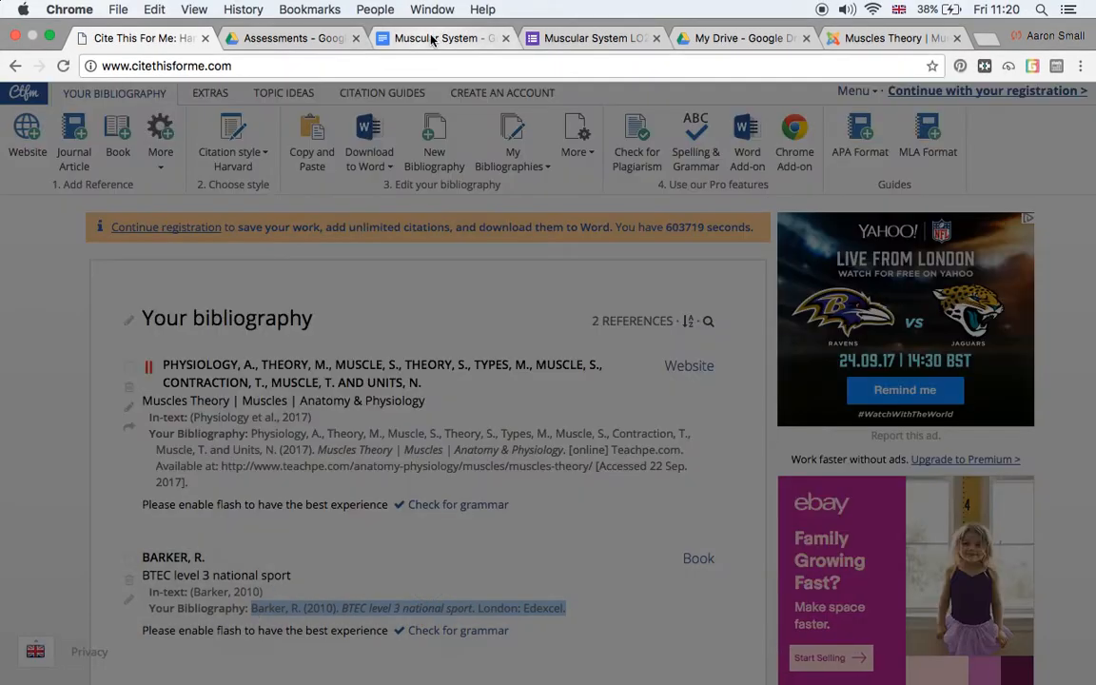
click(438, 19)
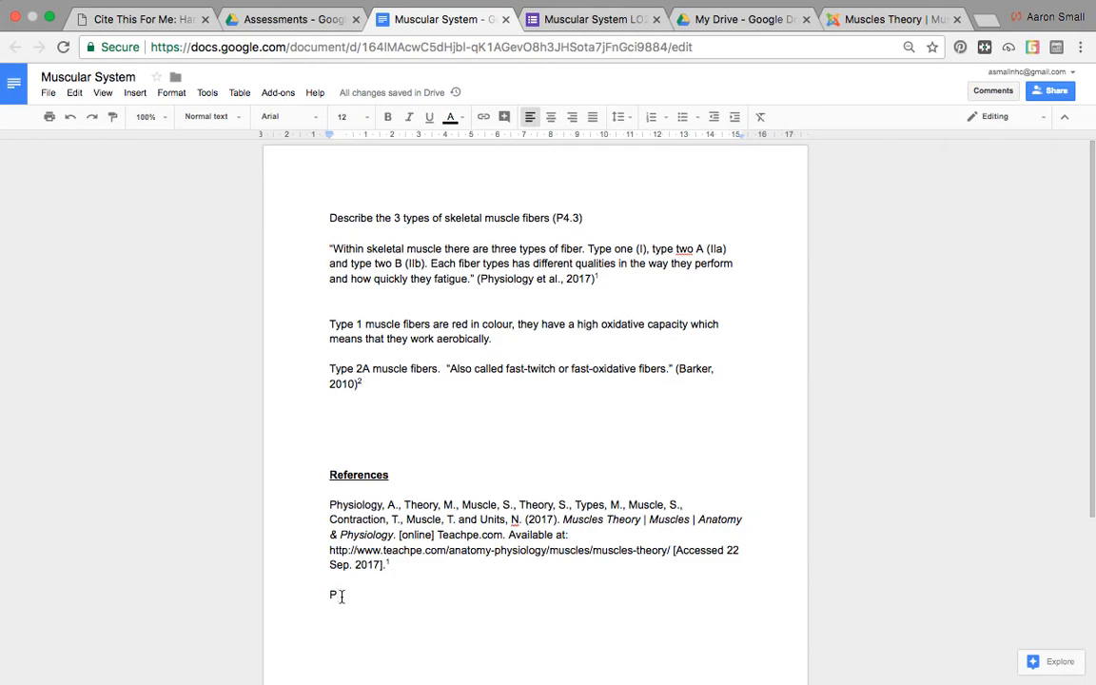
key(super+v)
Try the Title style on the book entry and return it to Normal text in Arial.
drag(600, 596, 329, 596)
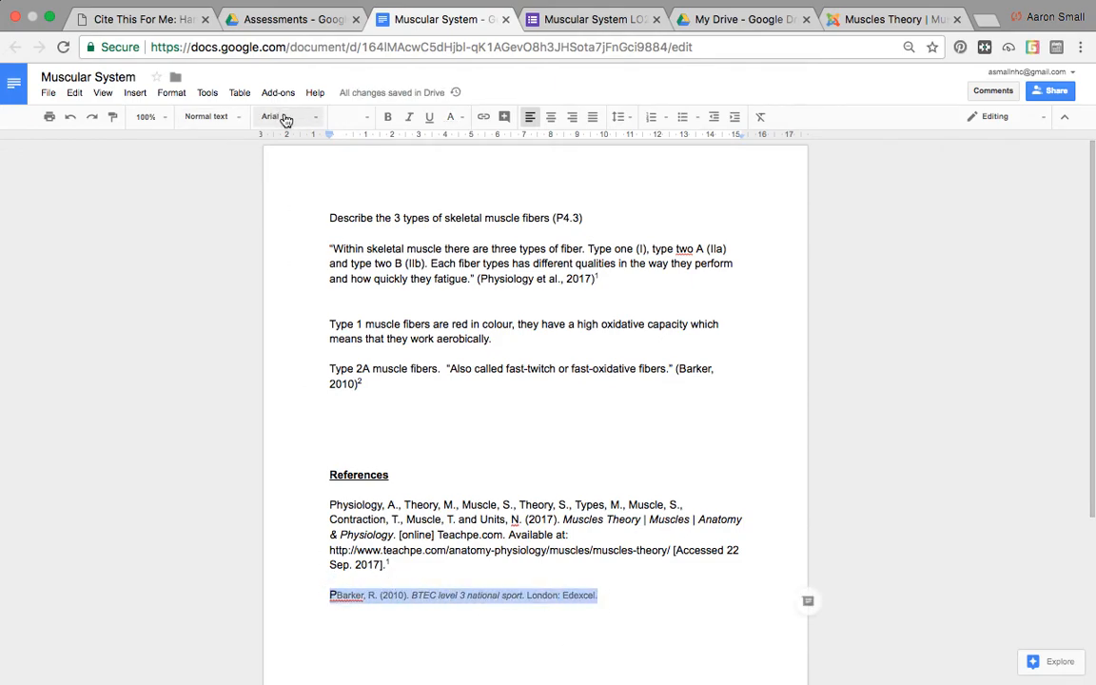
click(212, 116)
click(221, 190)
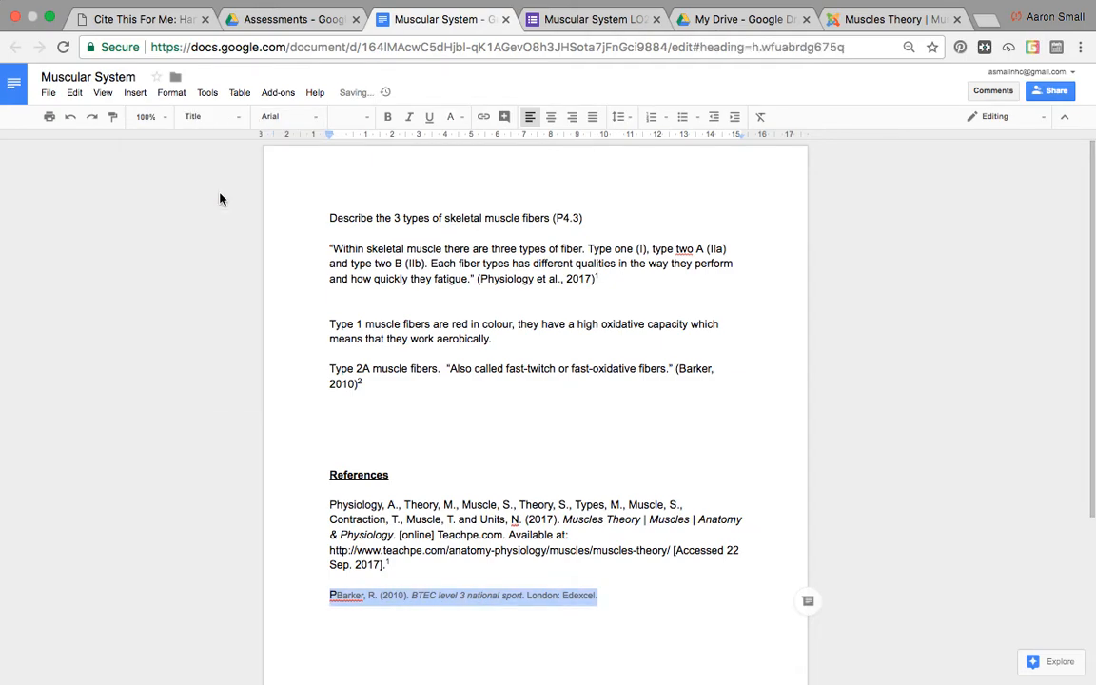
click(234, 117)
click(234, 144)
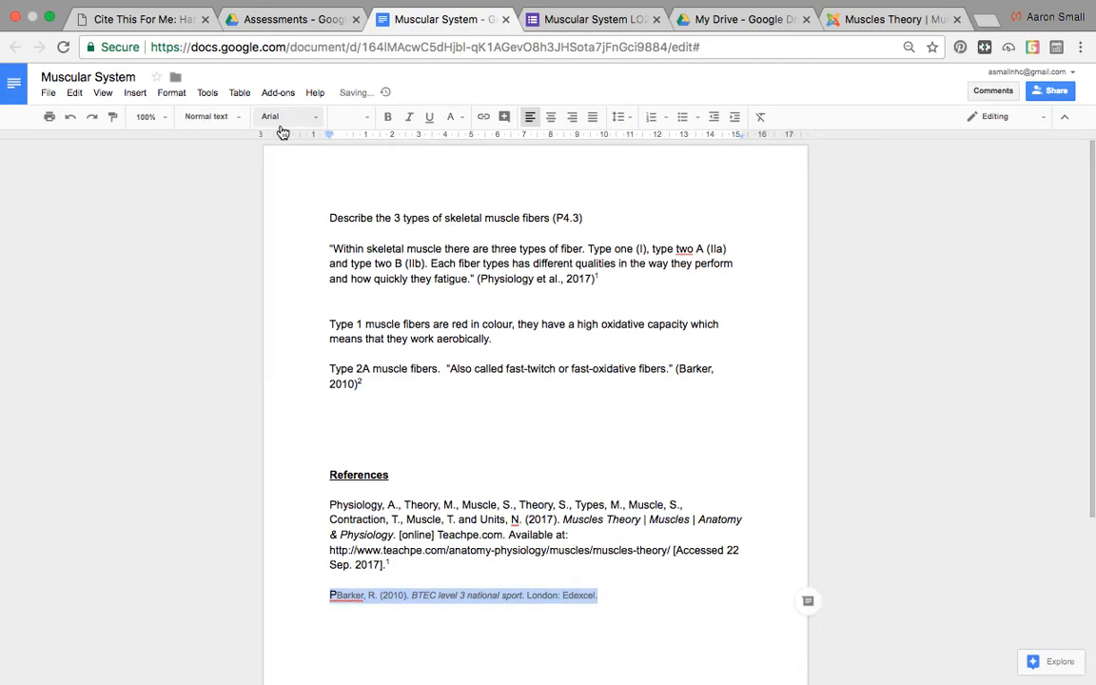
click(285, 116)
click(379, 142)
Delete the stray P before the book entry and add a superscript 2 at the entry's end.
click(336, 593)
key(BackSpace)
click(601, 592)
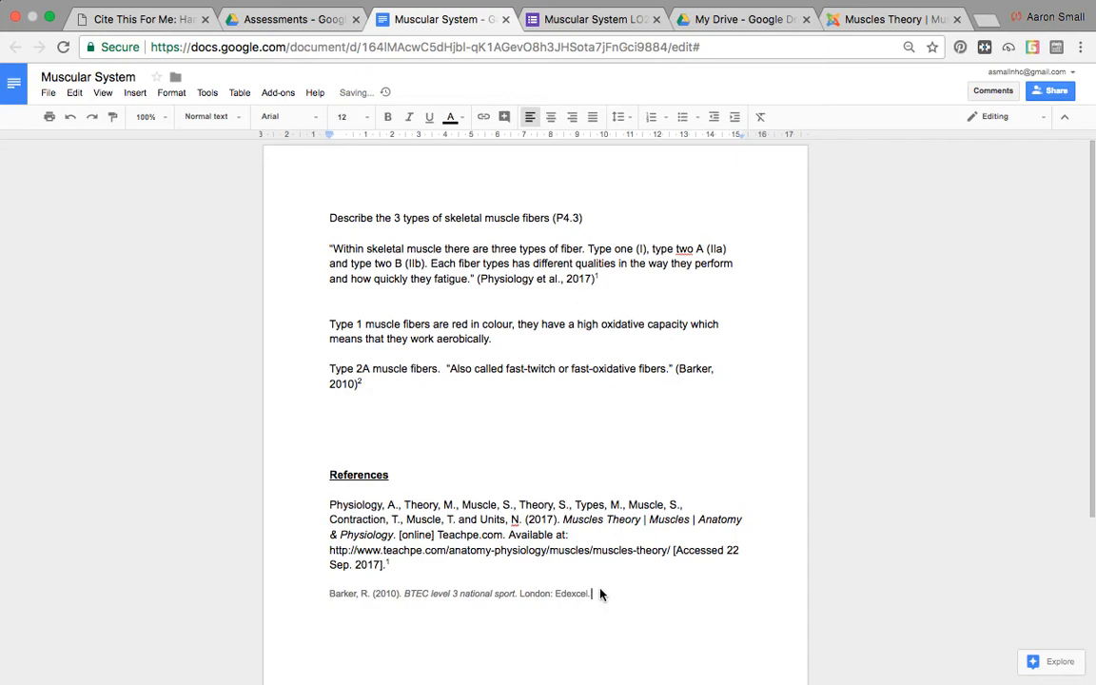
click(168, 93)
click(193, 181)
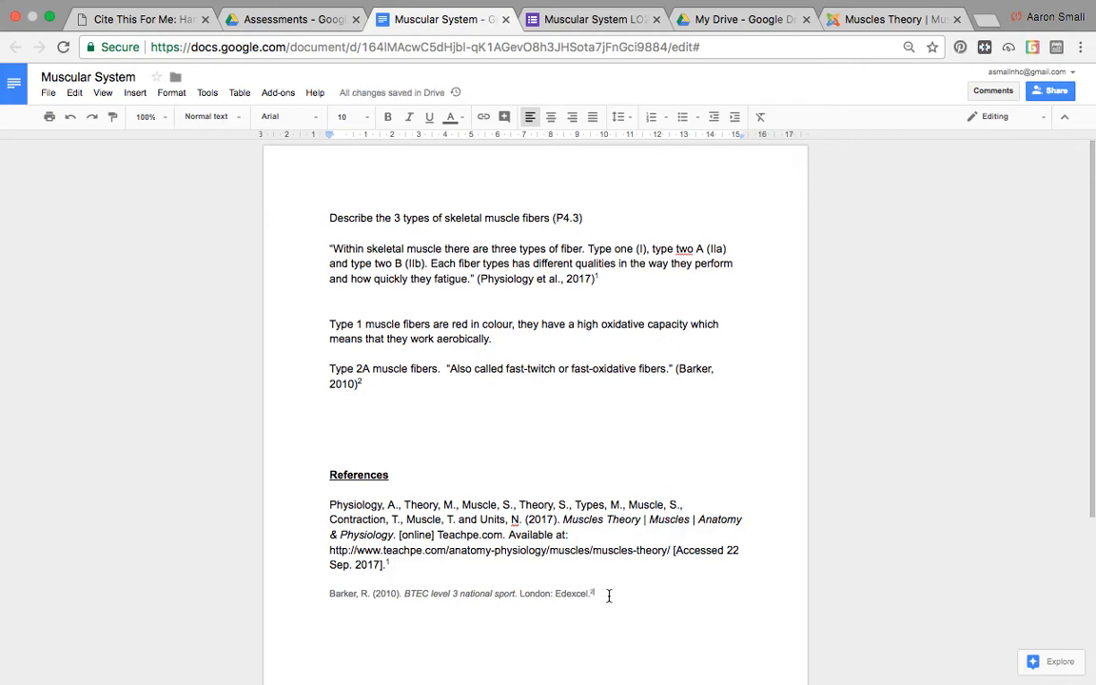
right_click(365, 381)
click(319, 354)
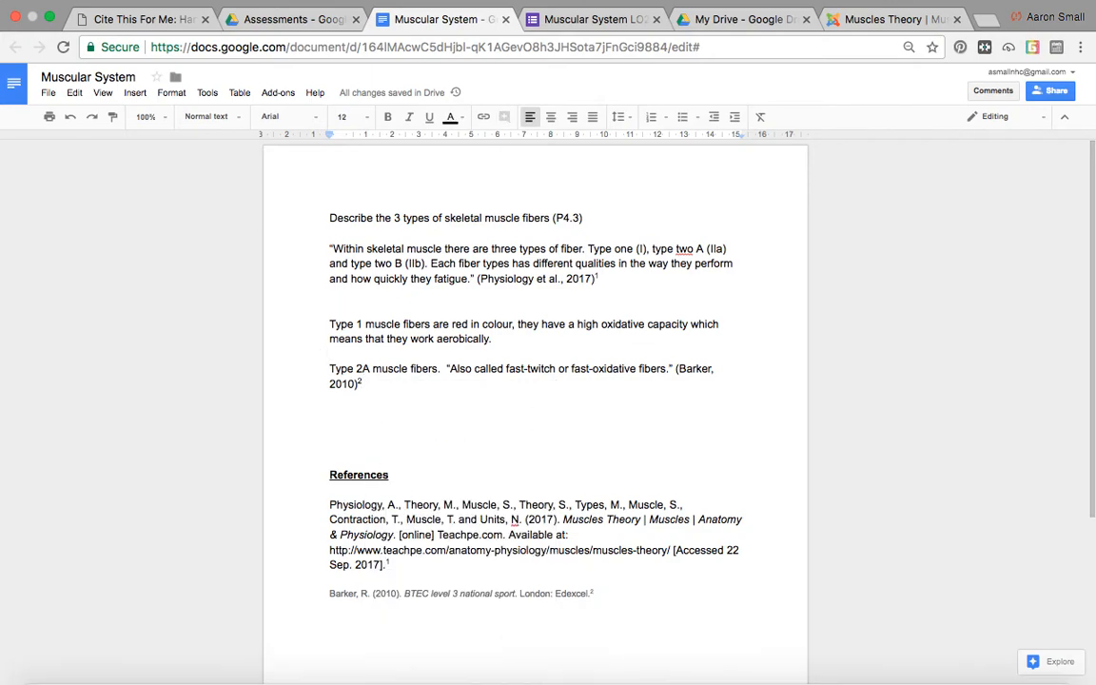
Copy both reference entries from the document and paste them into the References answer in the Muscular System LO2 form's preview.
drag(595, 594, 331, 213)
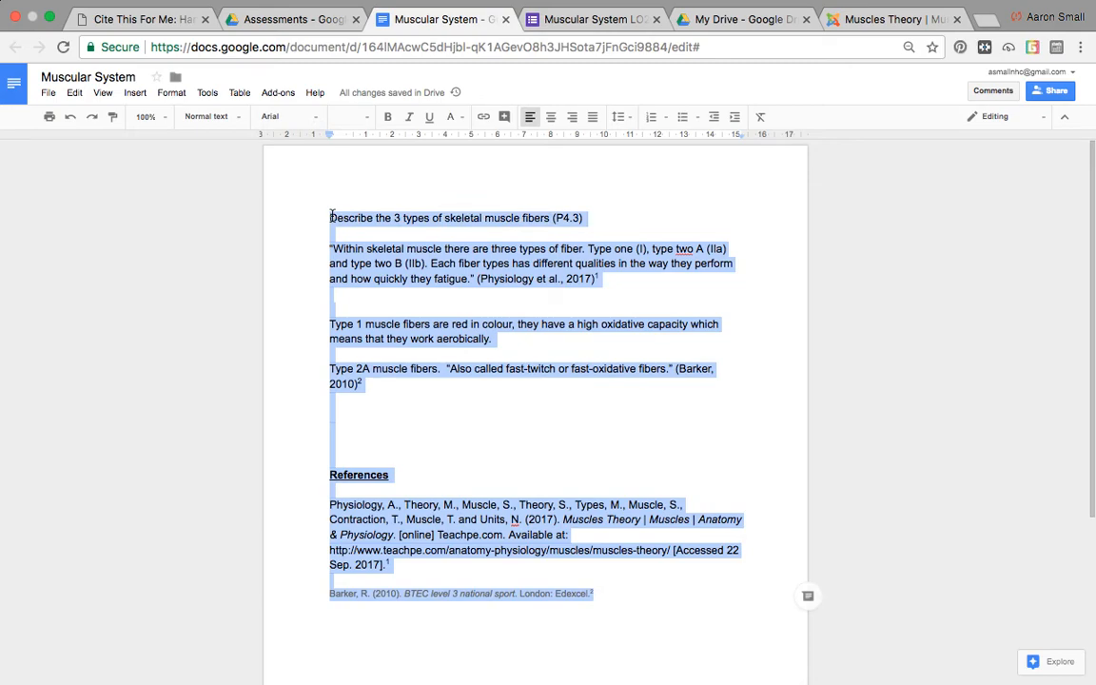
click(414, 476)
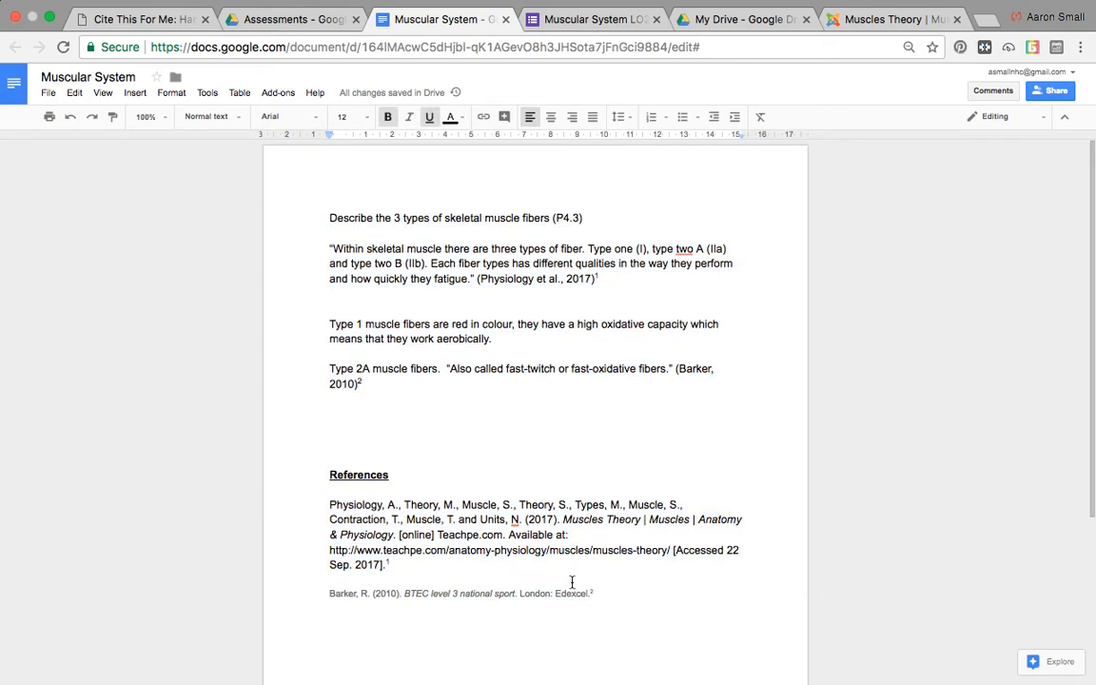
drag(604, 597, 327, 506)
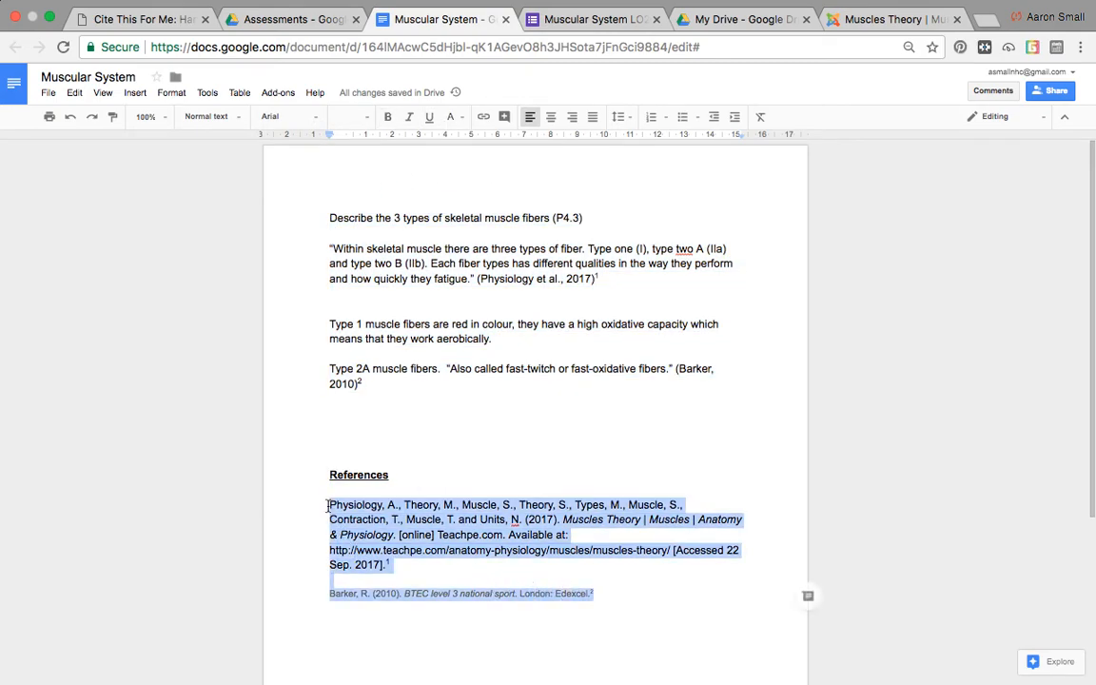
click(561, 19)
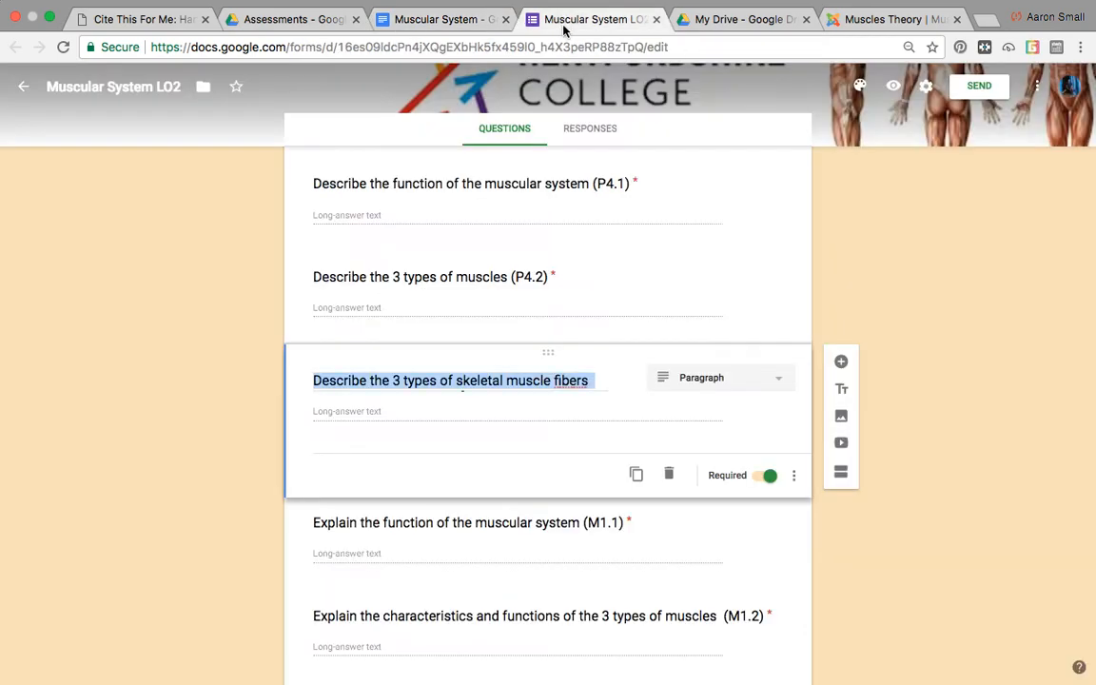
click(894, 86)
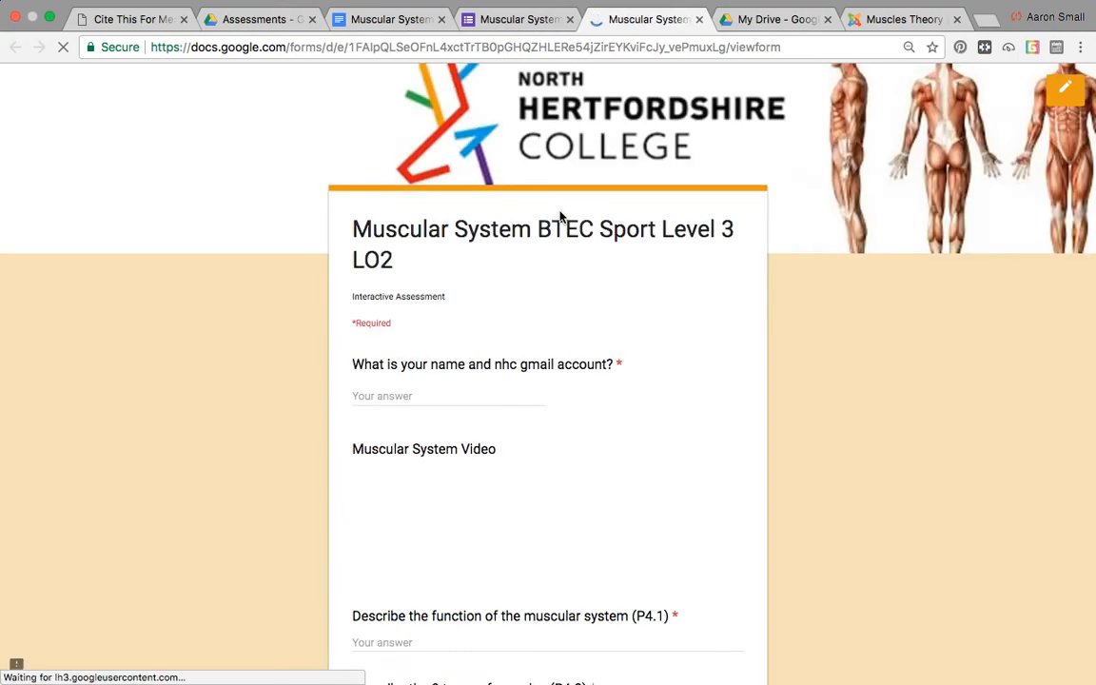
scroll(453, 556, down, 15)
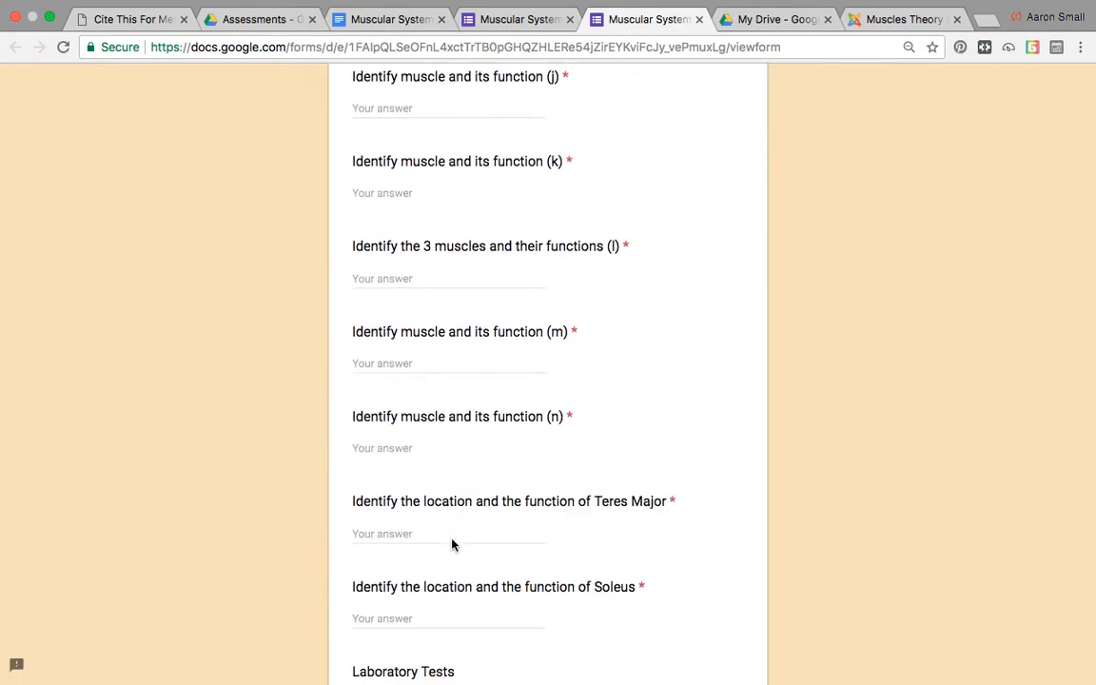
scroll(453, 544, down, 6)
click(381, 466)
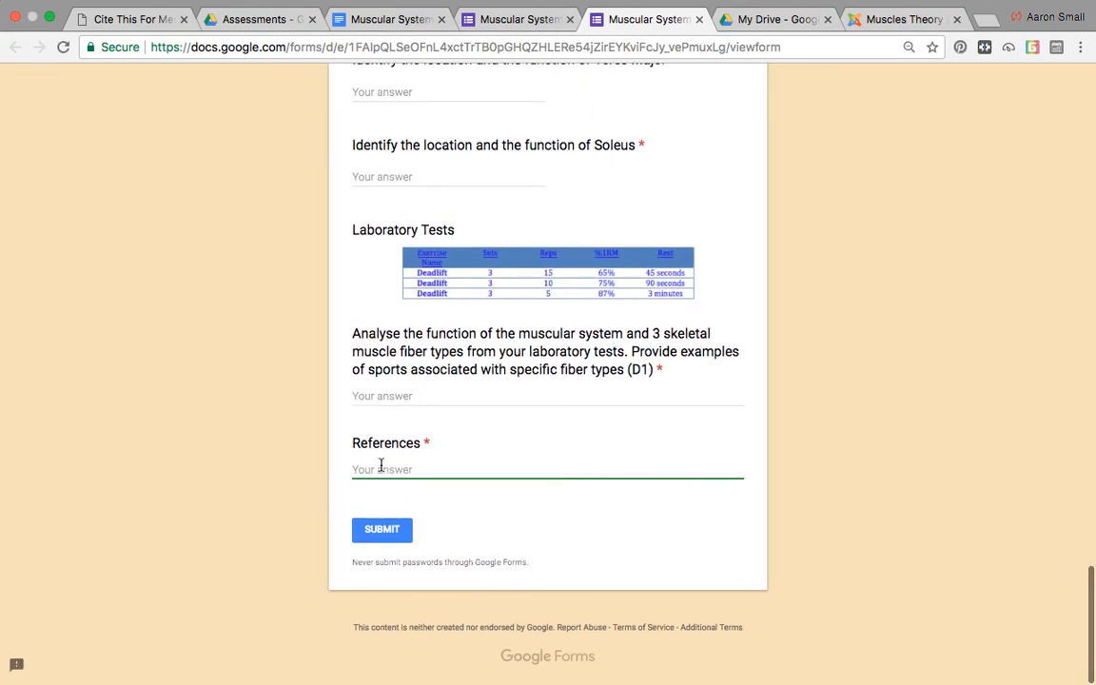
key(super+v)
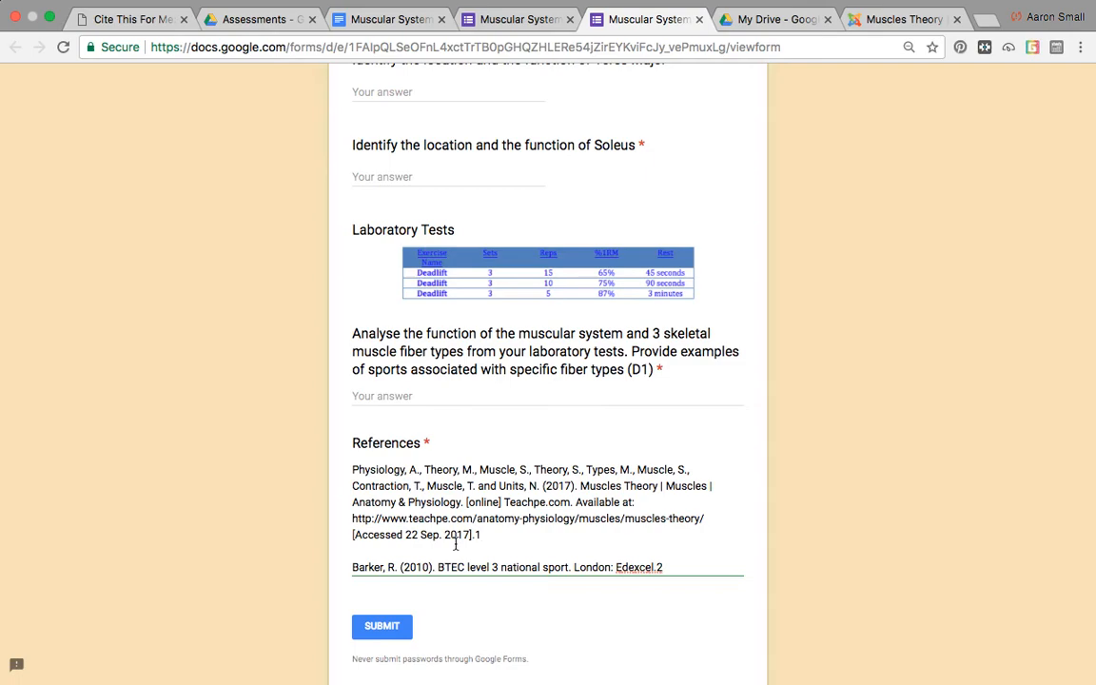
Copy the document's answer from the opening quote through the Type 2A paragraph and paste it into the form's P4.3 answer.
click(373, 21)
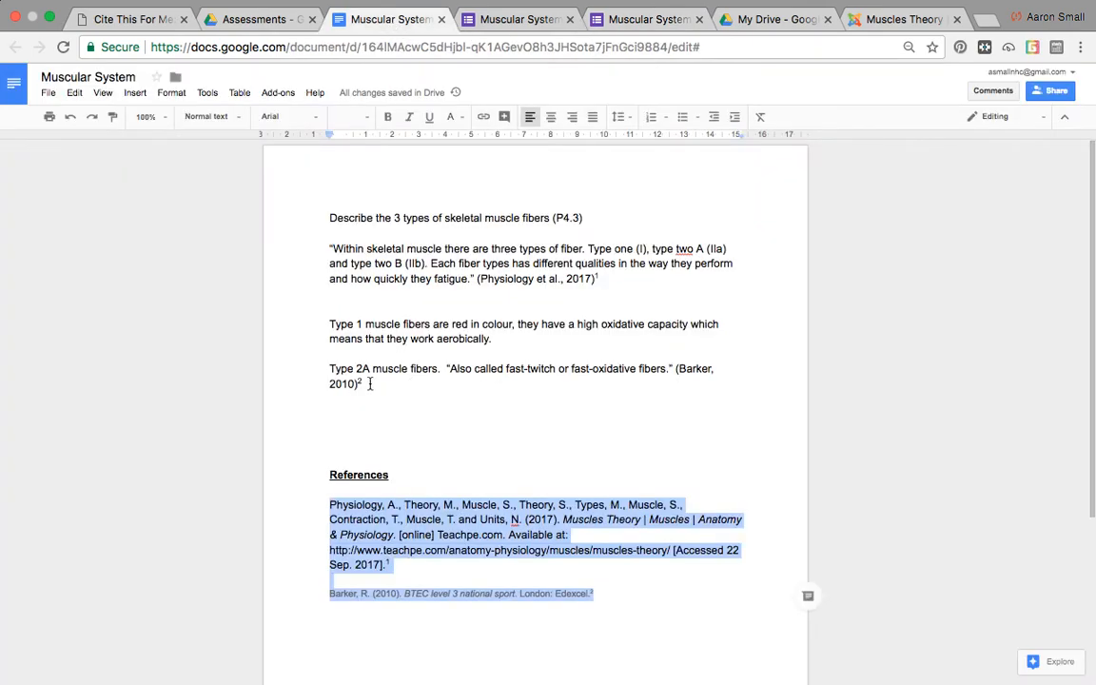
drag(367, 384, 328, 250)
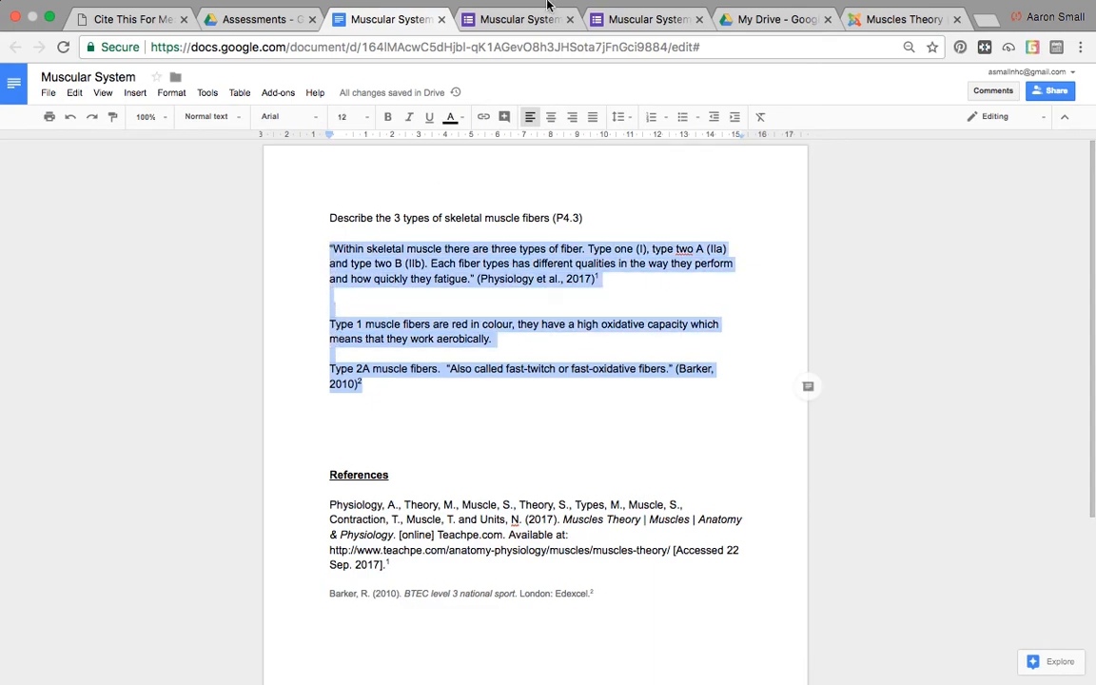
click(656, 36)
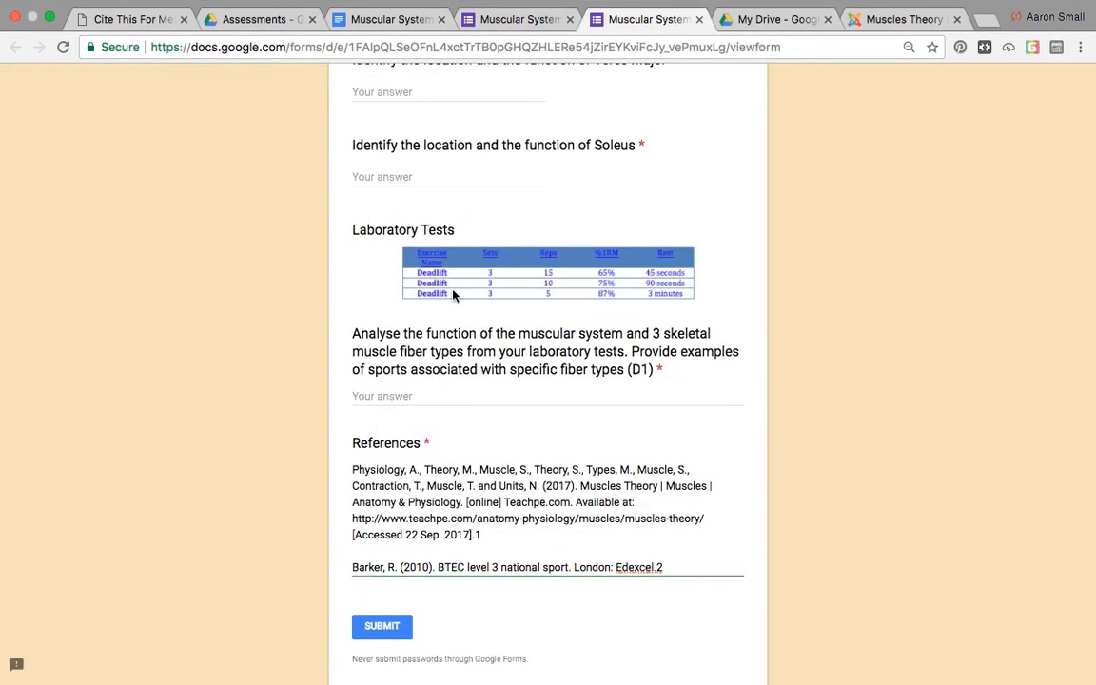
scroll(453, 295, up, 10)
scroll(453, 295, up, 15)
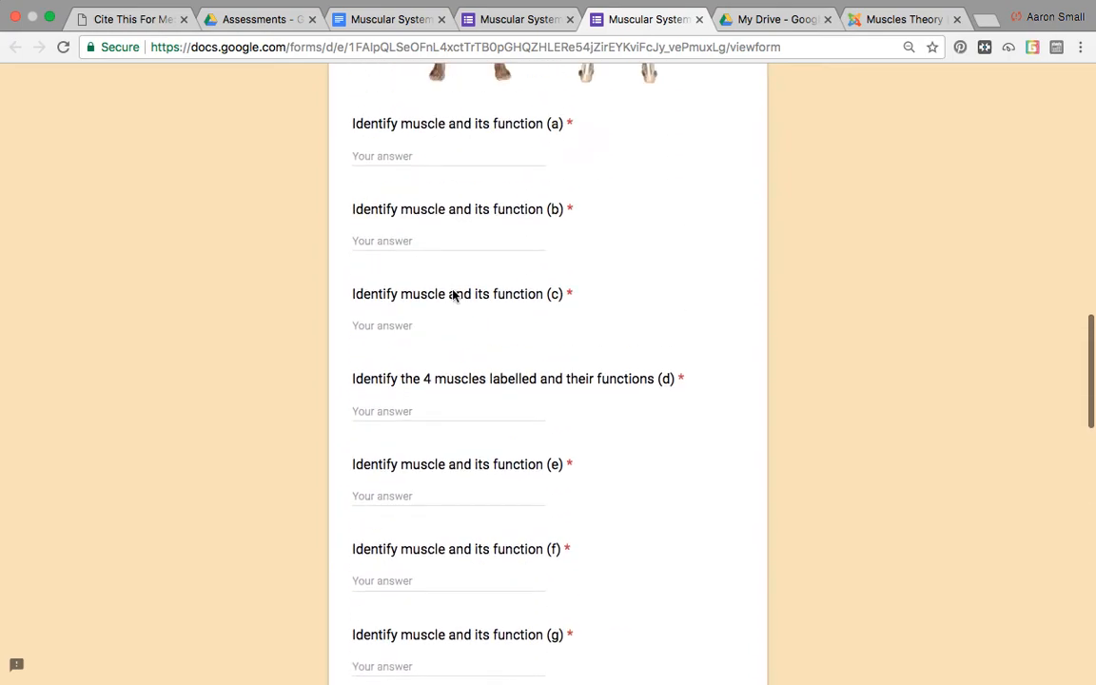
scroll(457, 315, up, 2)
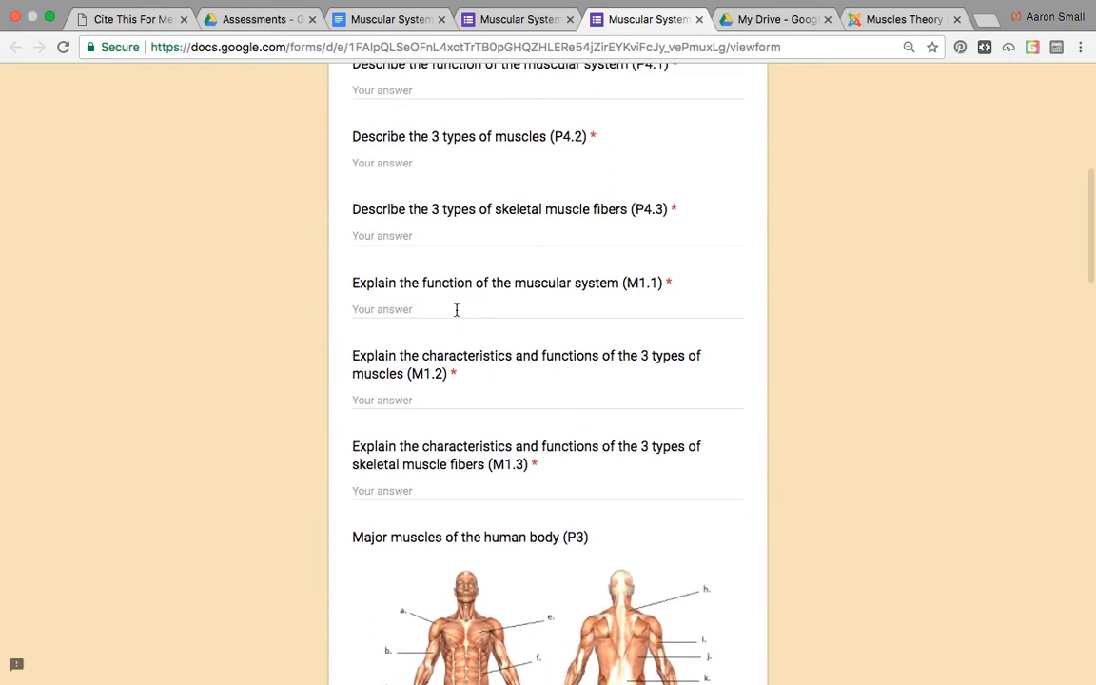
click(407, 236)
text("Within skeletal muscle there are three types of fiber. Type one (I), type two A (IIa) and type two B (IIb). Each fiber types has different qualities in the way they perform and how quickly they fatigue." (Physiology et al., 2017)1   Type 1 muscle fibers are red in colour, they have a high oxidative capacity which means that they work aerobically.  Type 2A muscle fibers.  "Also called fast-twitch or fast-oxidative fibers." (Barker, 2010)2)
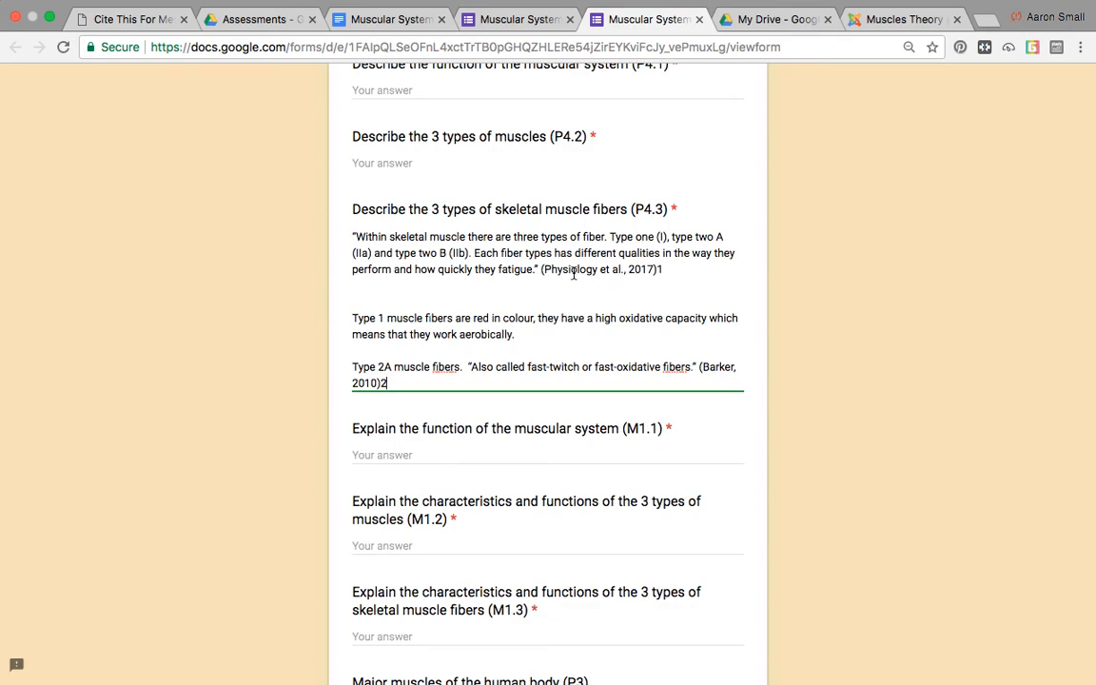
Compare the citation numbers in the form's P4.3 answer with the matching website and book entries under References.
click(662, 271)
click(389, 382)
scroll(398, 379, down, 15)
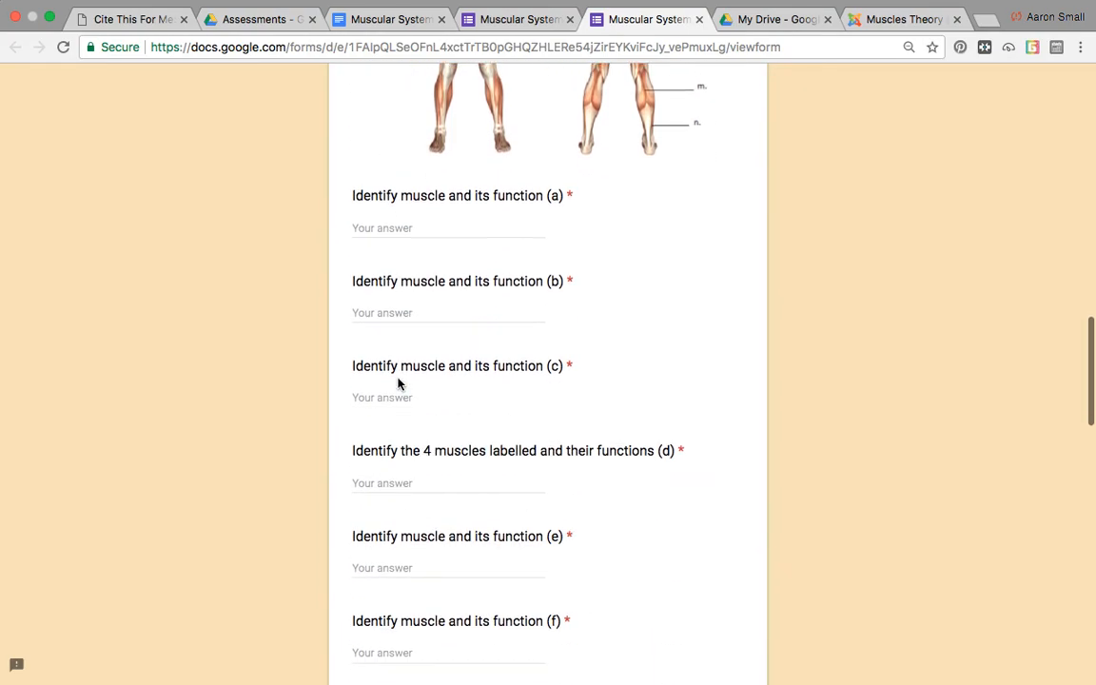
scroll(398, 378, down, 15)
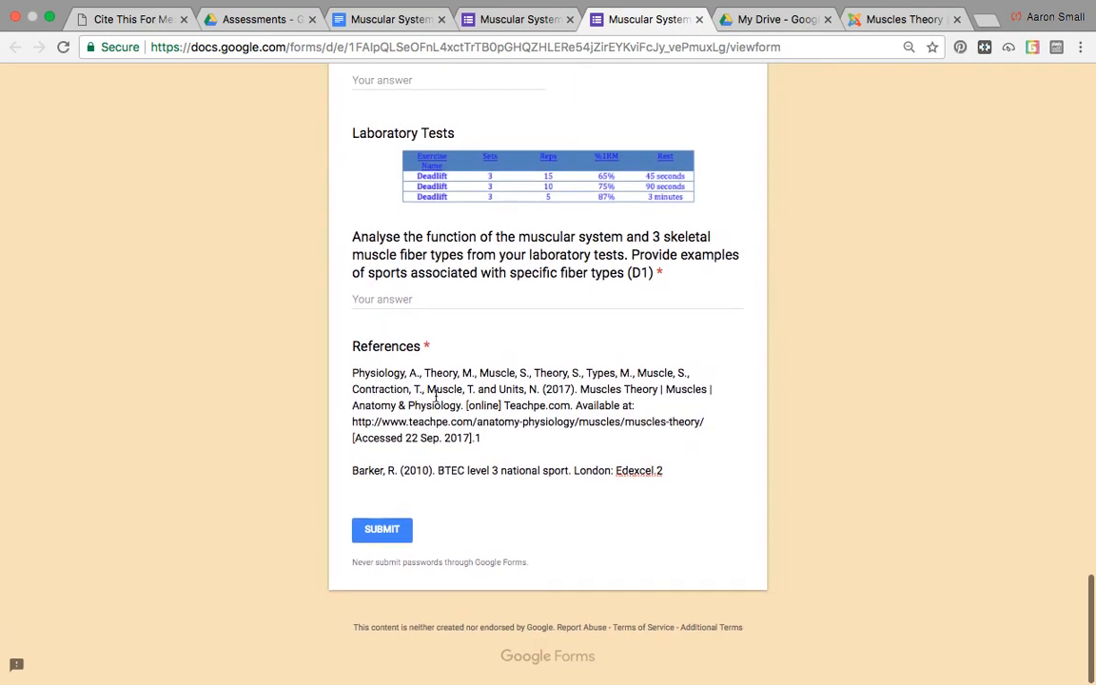
drag(487, 441, 353, 376)
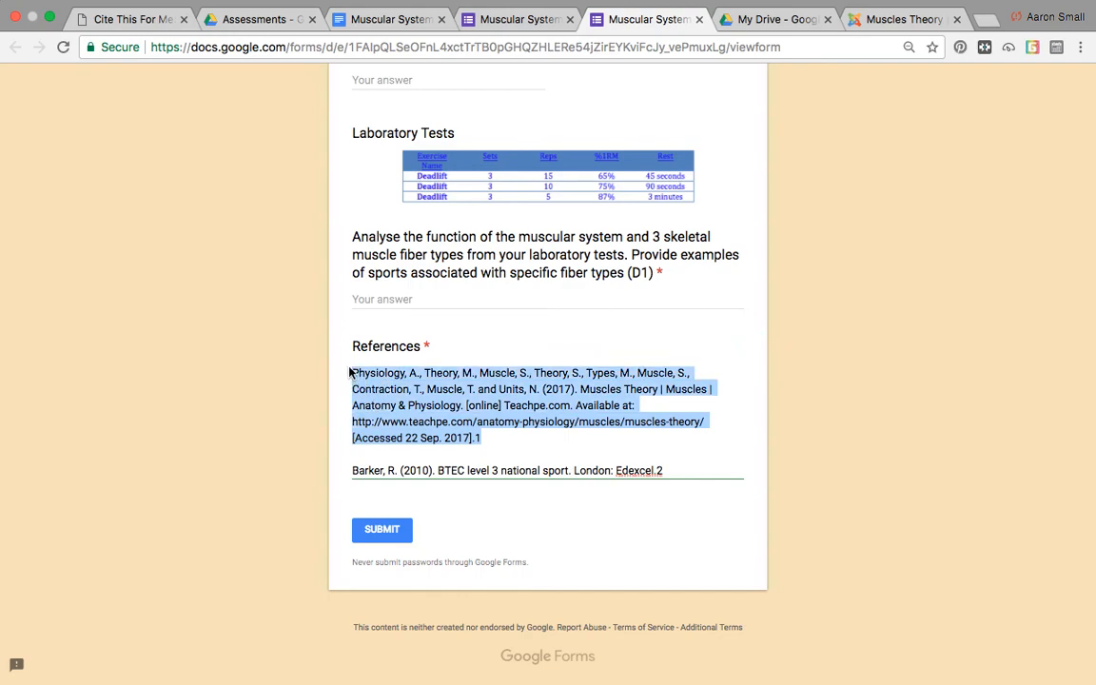
click(674, 473)
drag(675, 473, 343, 470)
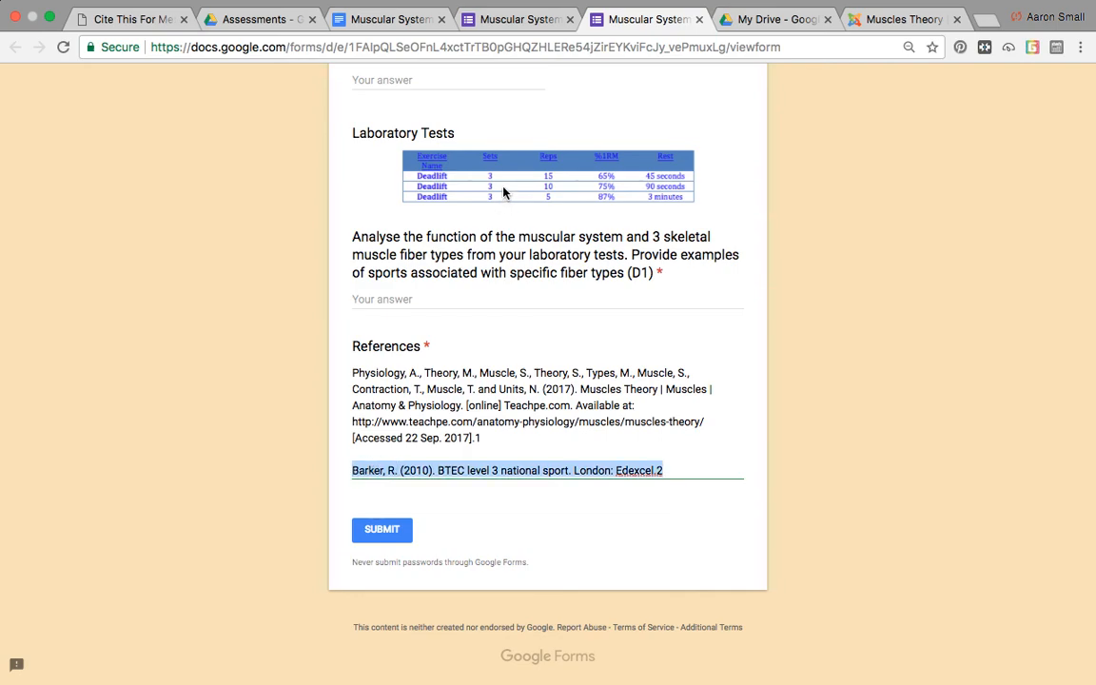
scroll(505, 193, up, 10)
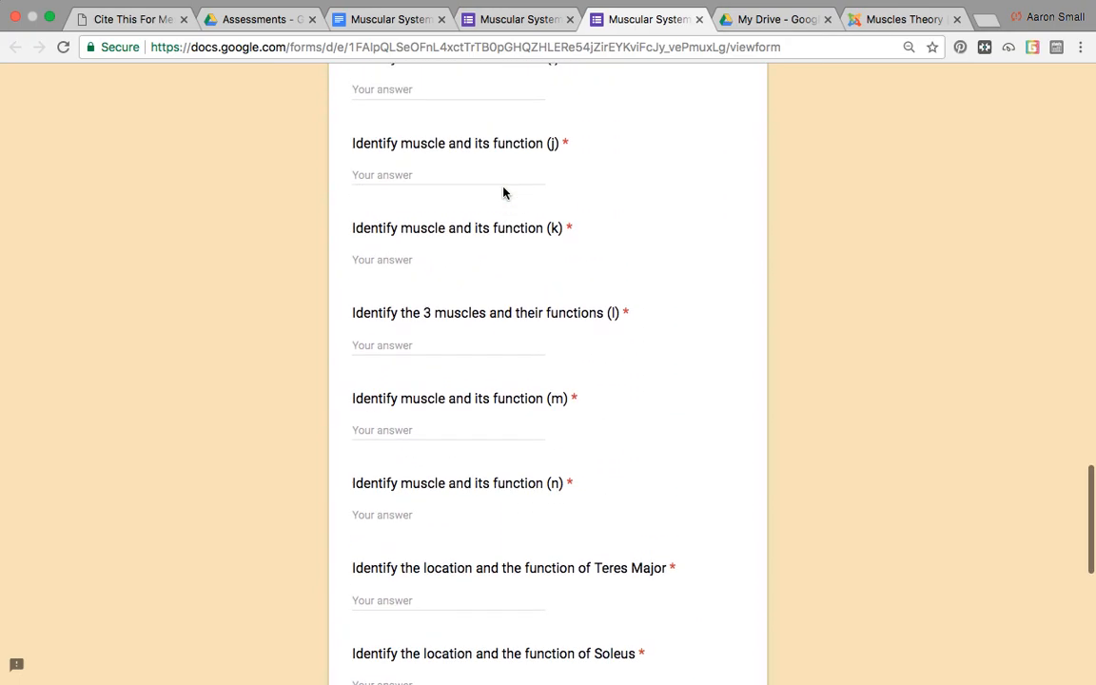
scroll(505, 194, up, 20)
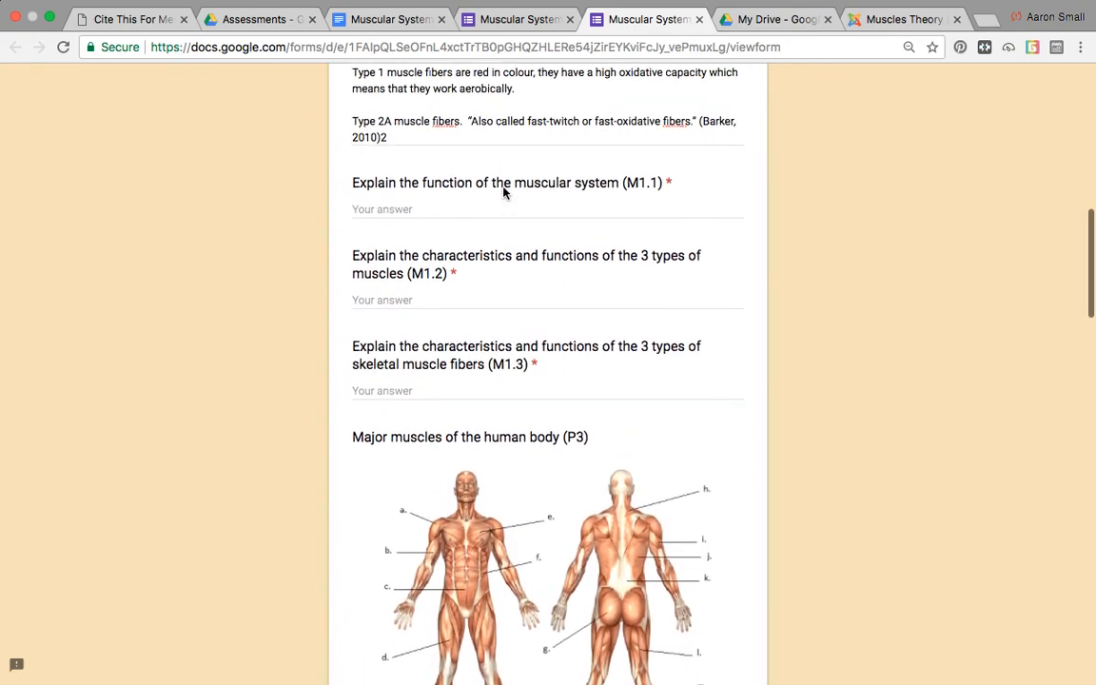
scroll(505, 193, up, 10)
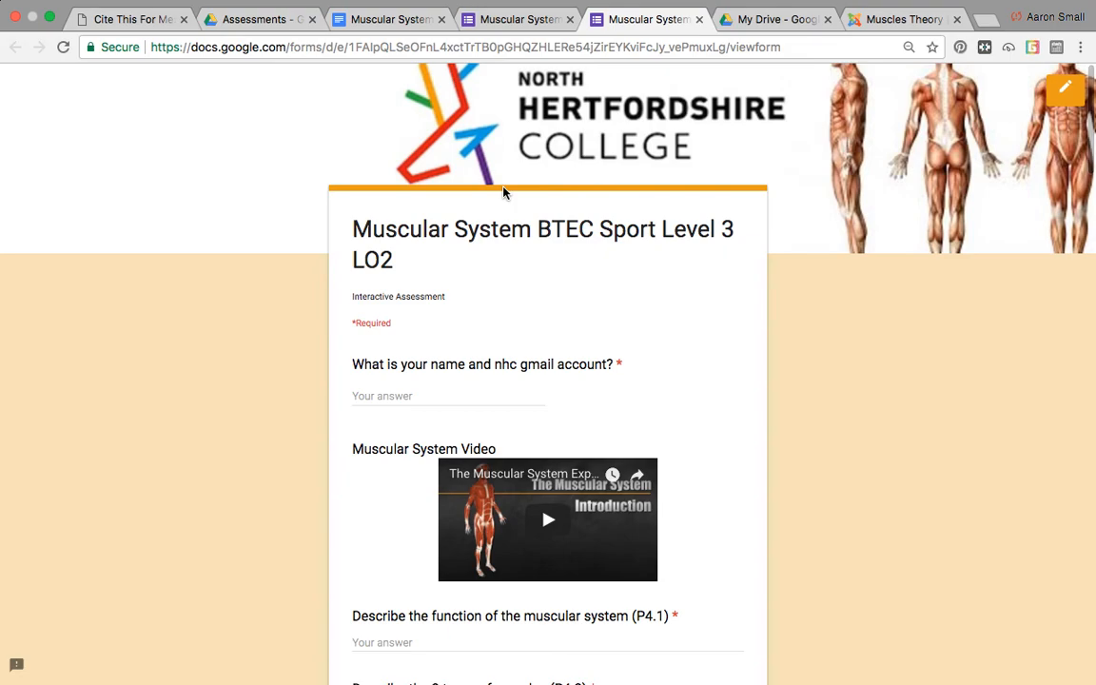
Return to the Muscular System document, select the Type 2A muscle fibers paragraph and exit full-screen mode.
click(376, 21)
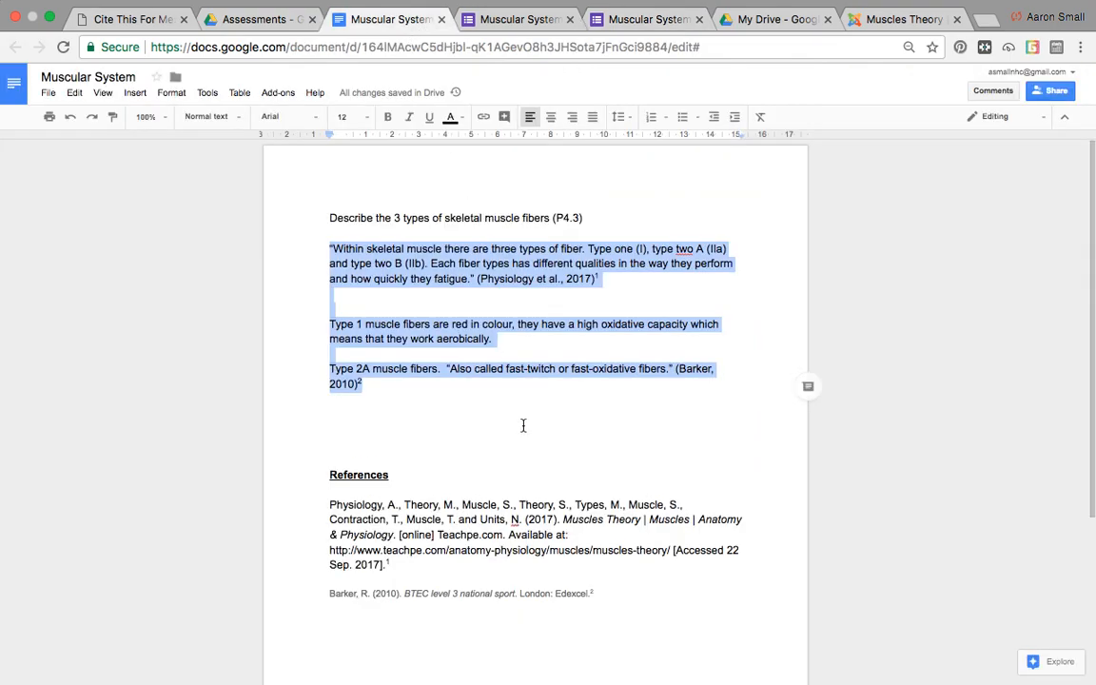
click(382, 391)
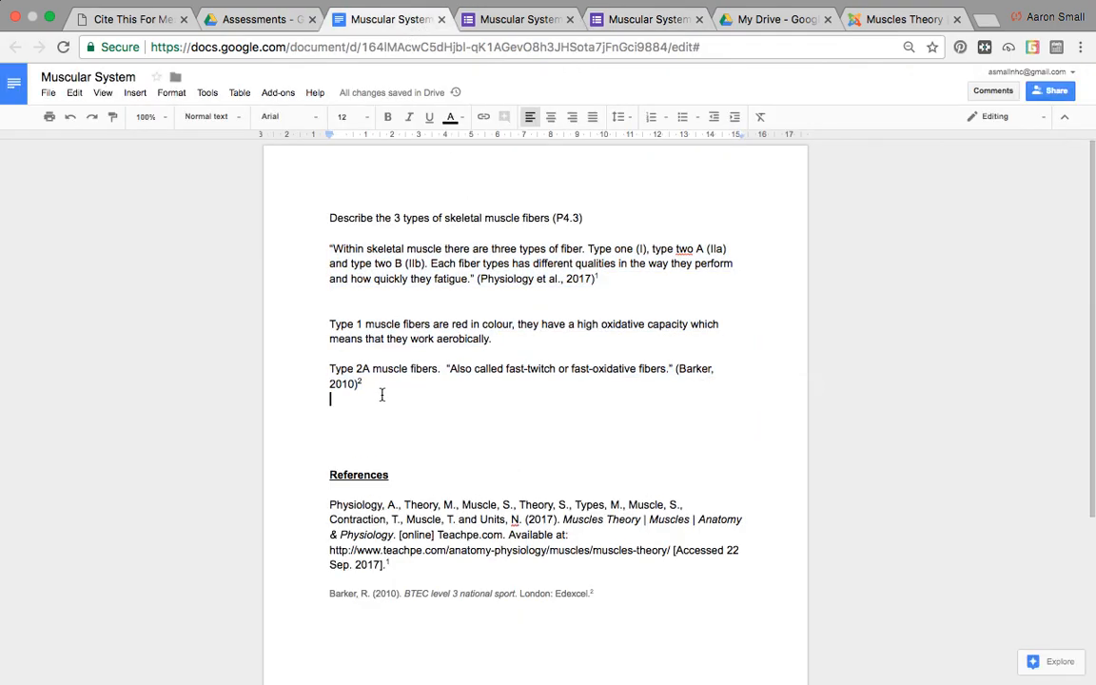
shift+click(329, 371)
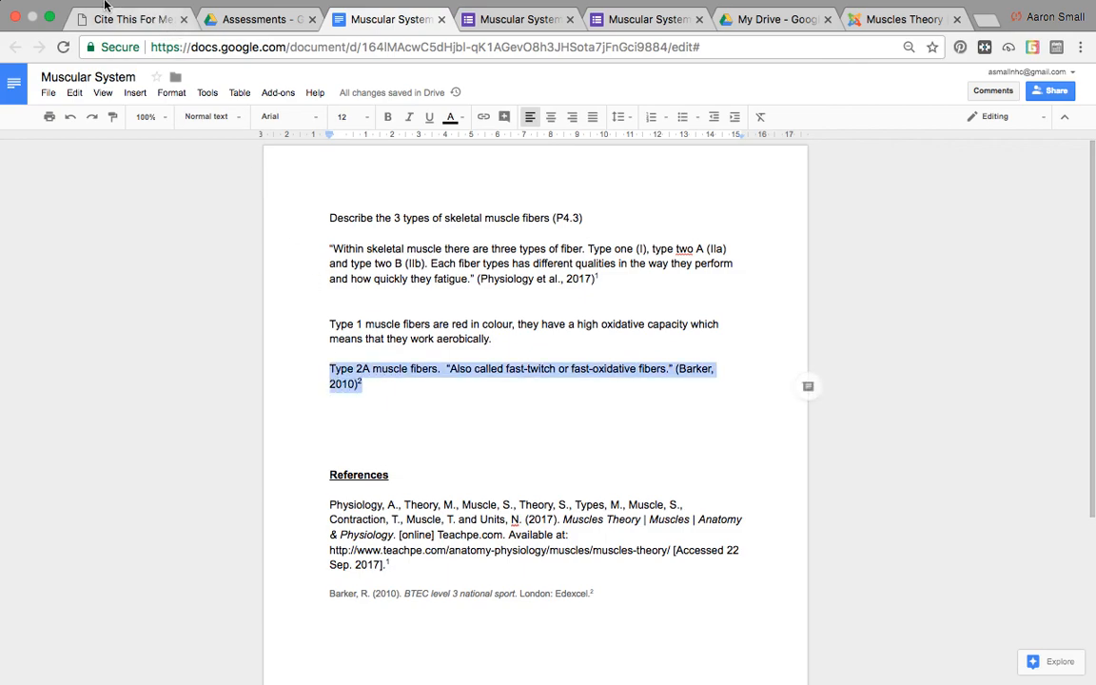
click(48, 18)
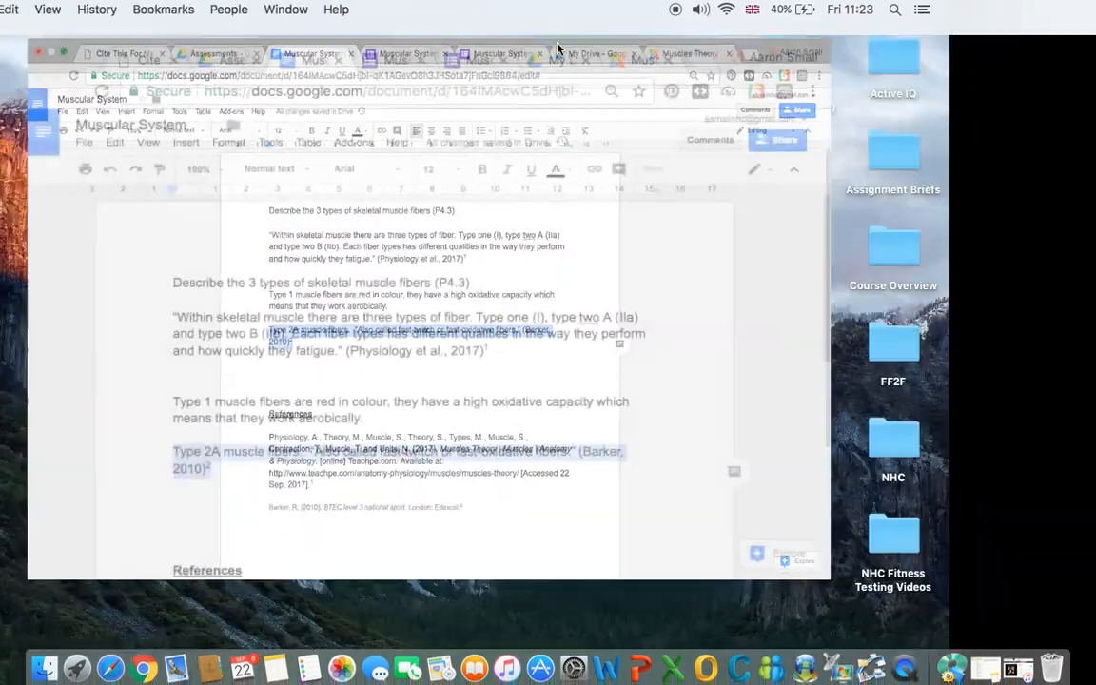